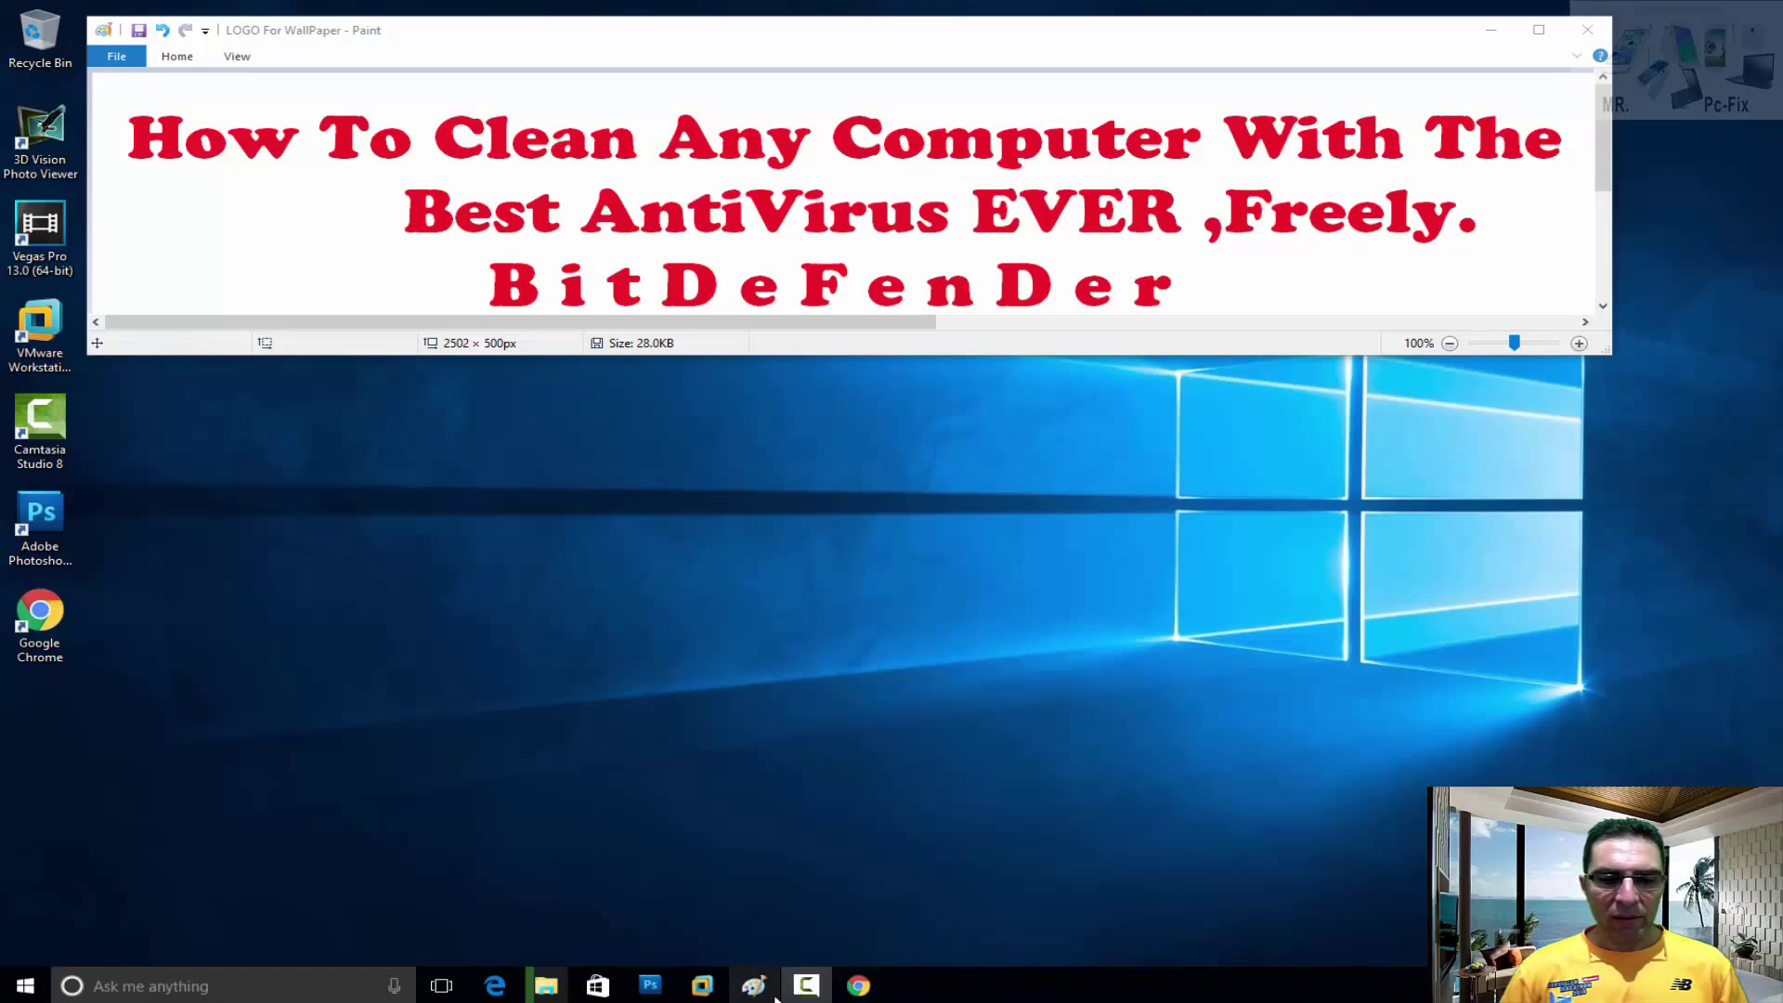
Show the thumbnails of the open File Explorer windows, including the How_To_Make_BitDefender_Live Usb folder
mouse_move(561, 990)
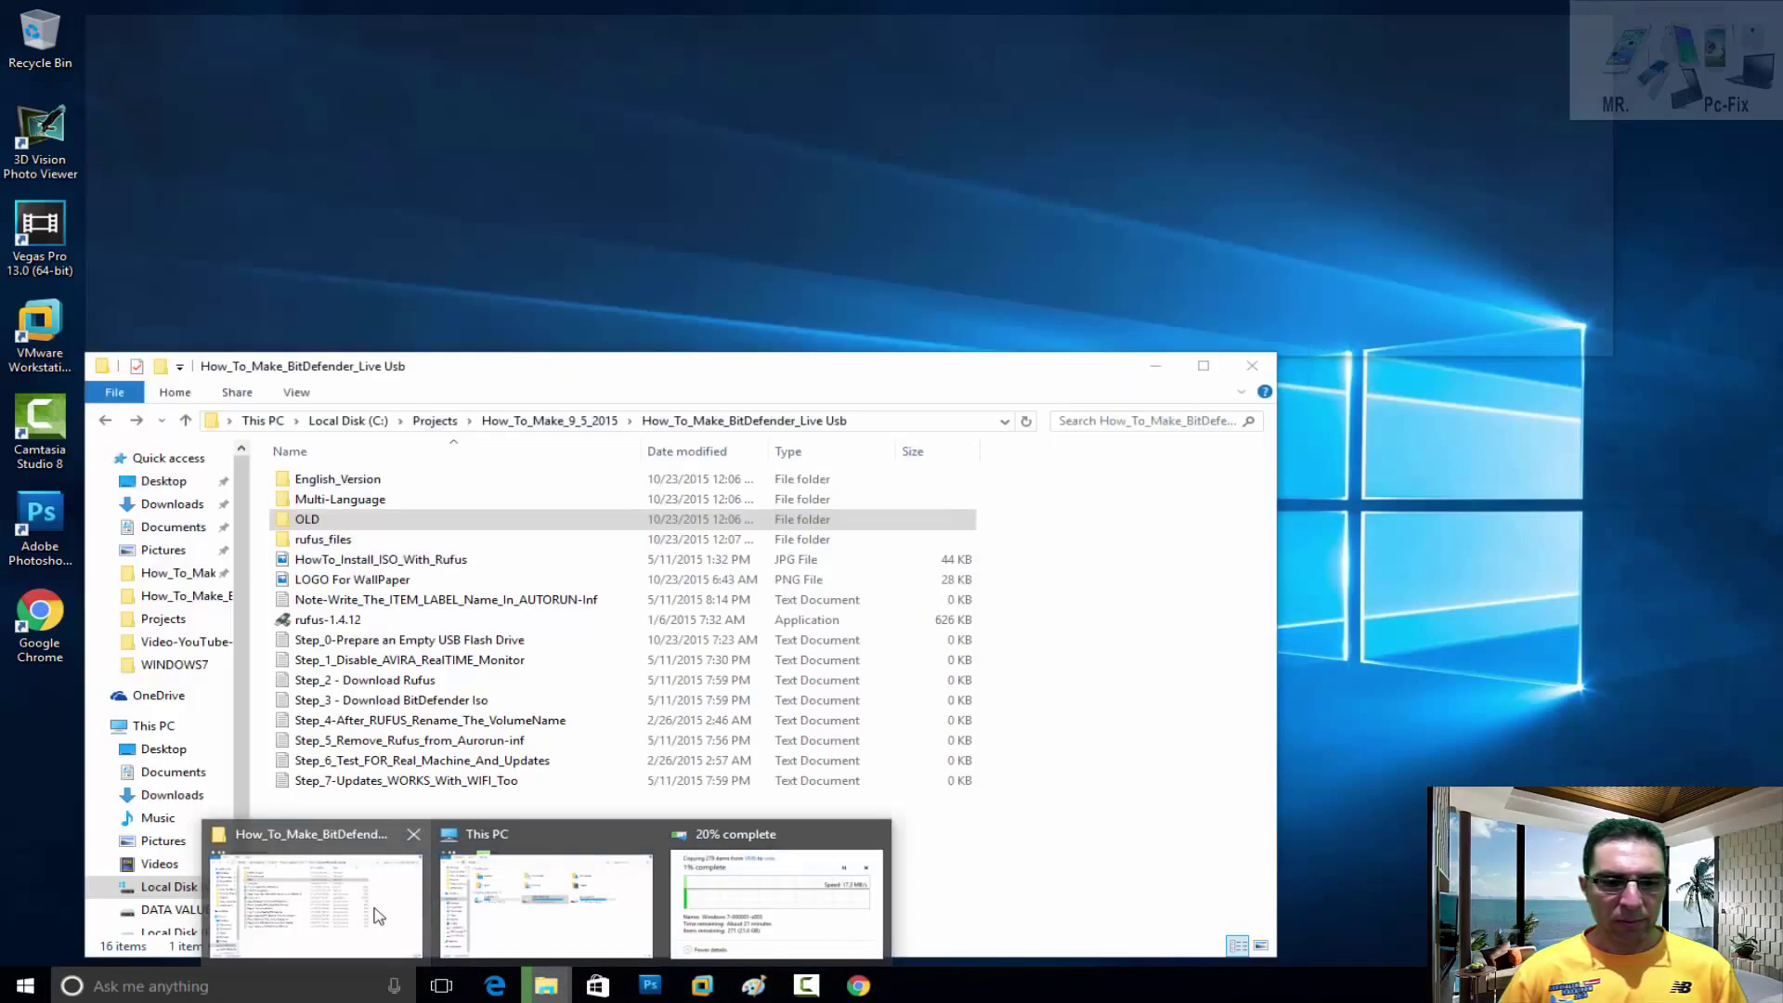
Bring the BitDefender live USB folder forward, switch to Chrome's USB drive images, then back
left_click(378, 916)
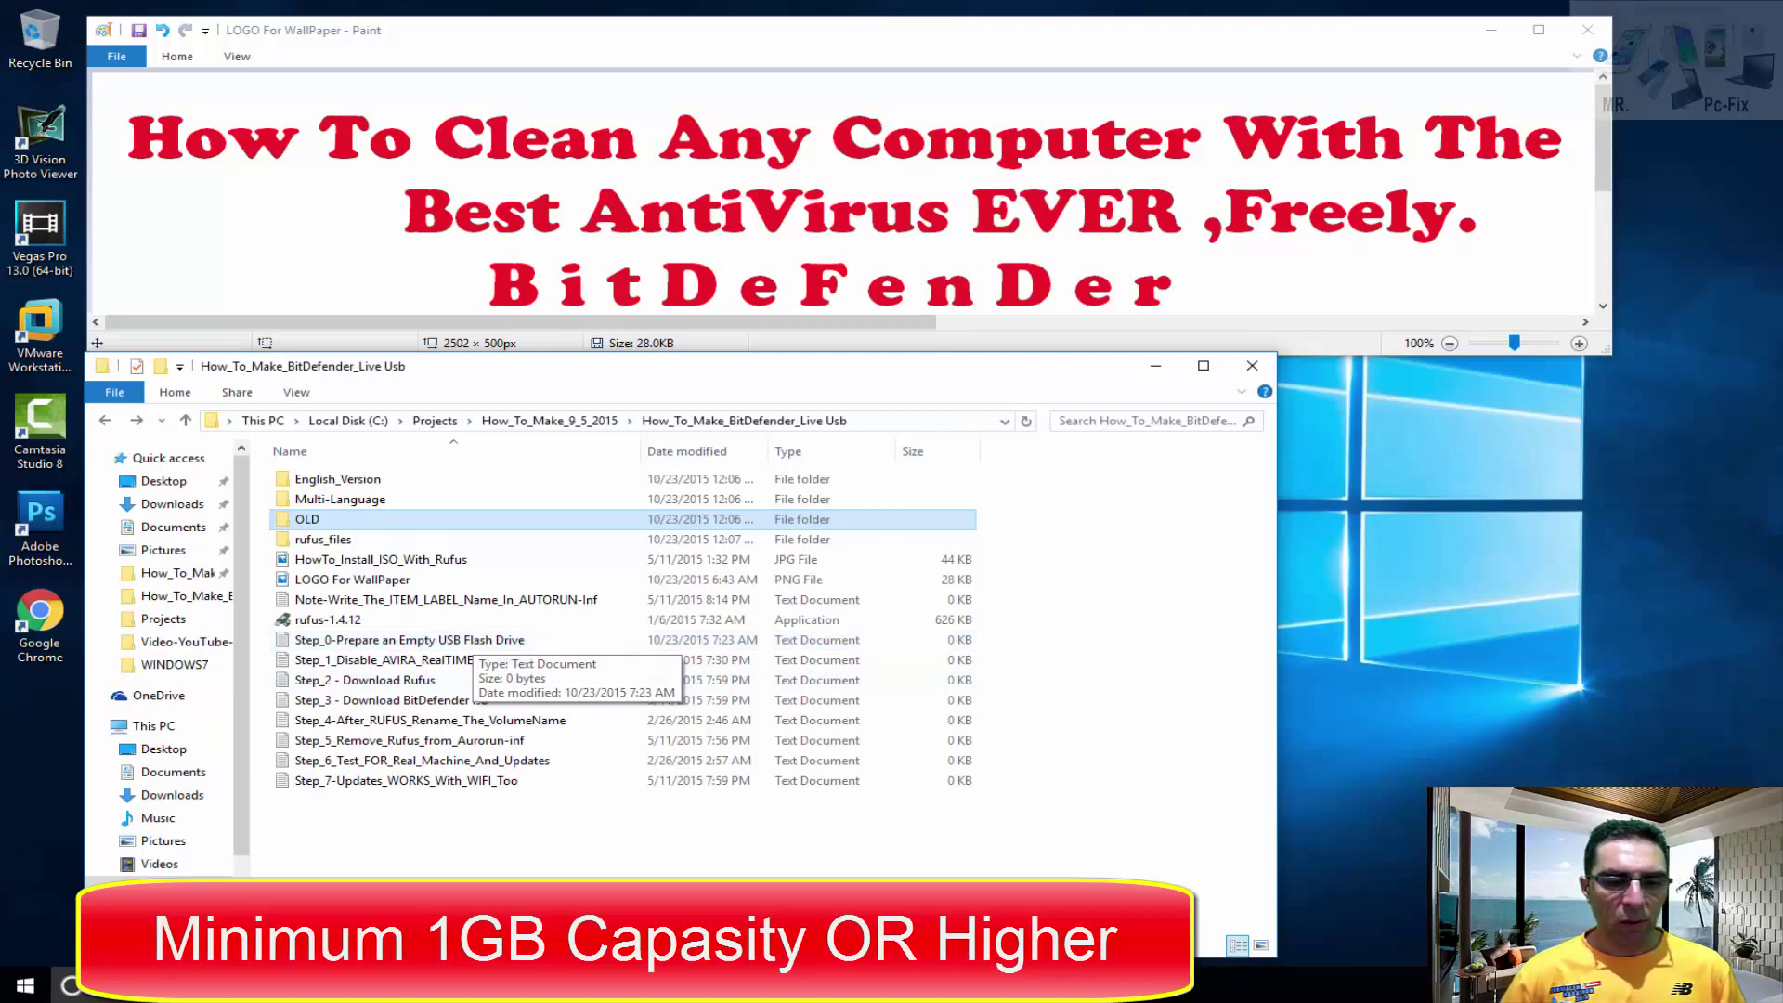
key("alt+Tab")
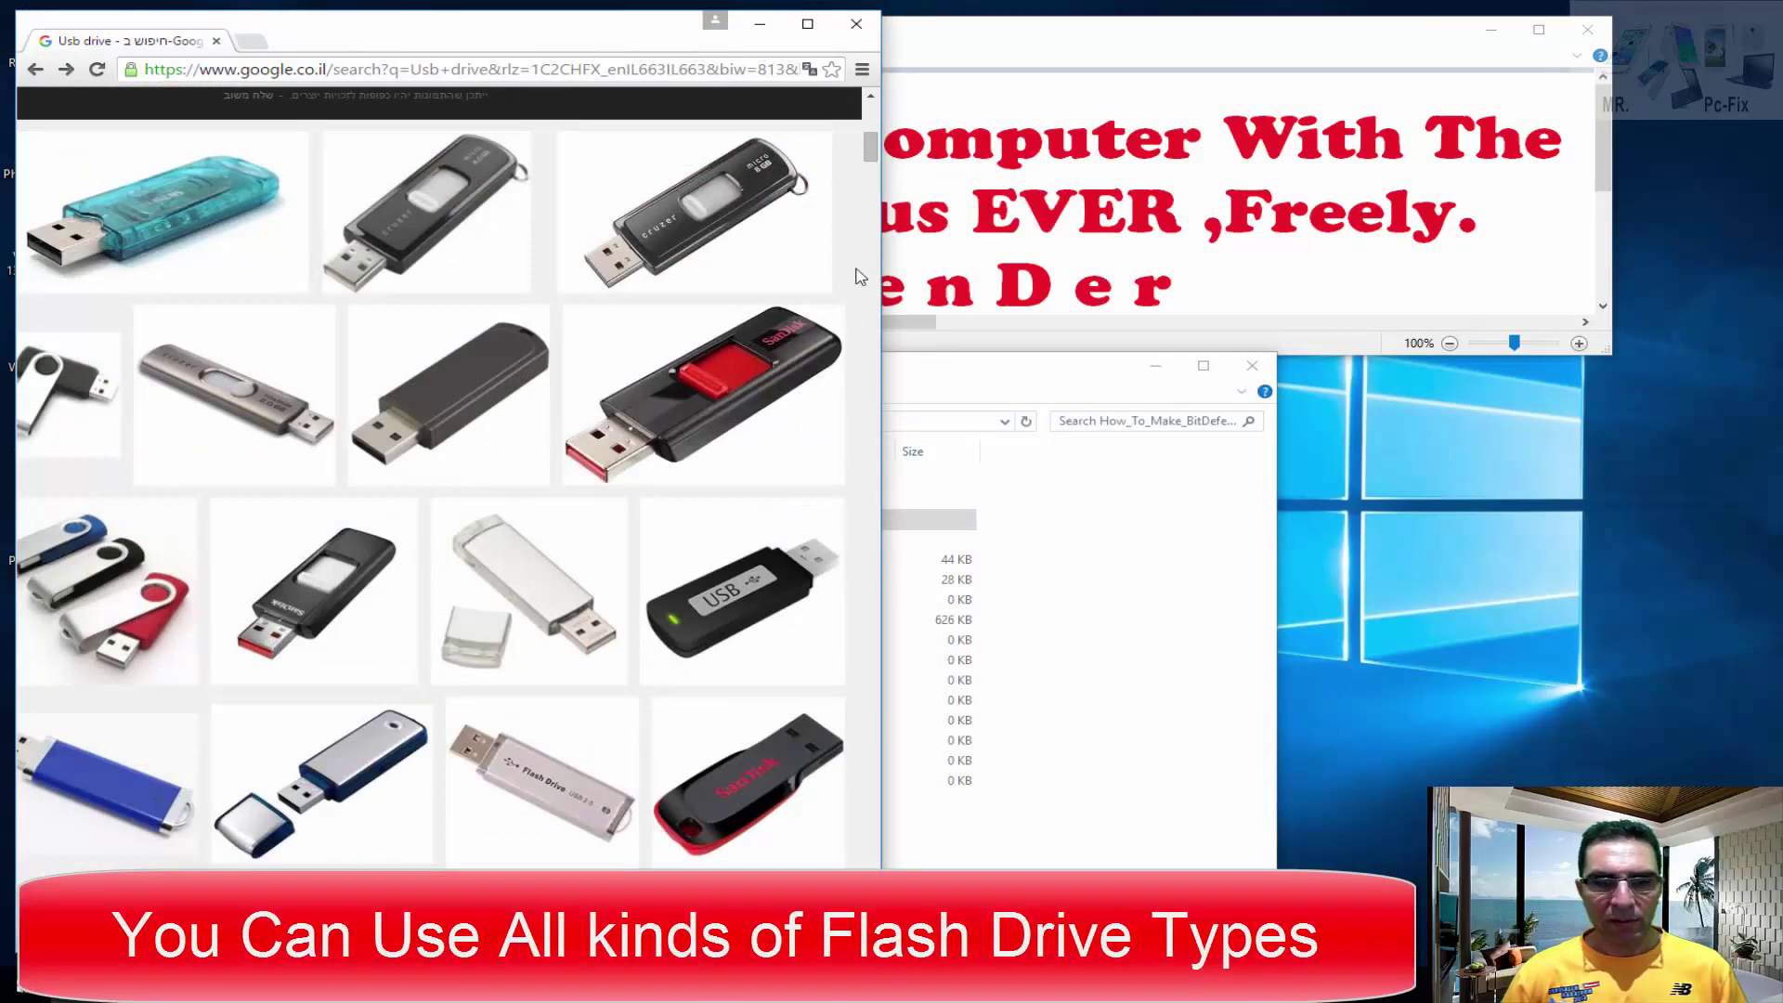
key("alt+Tab")
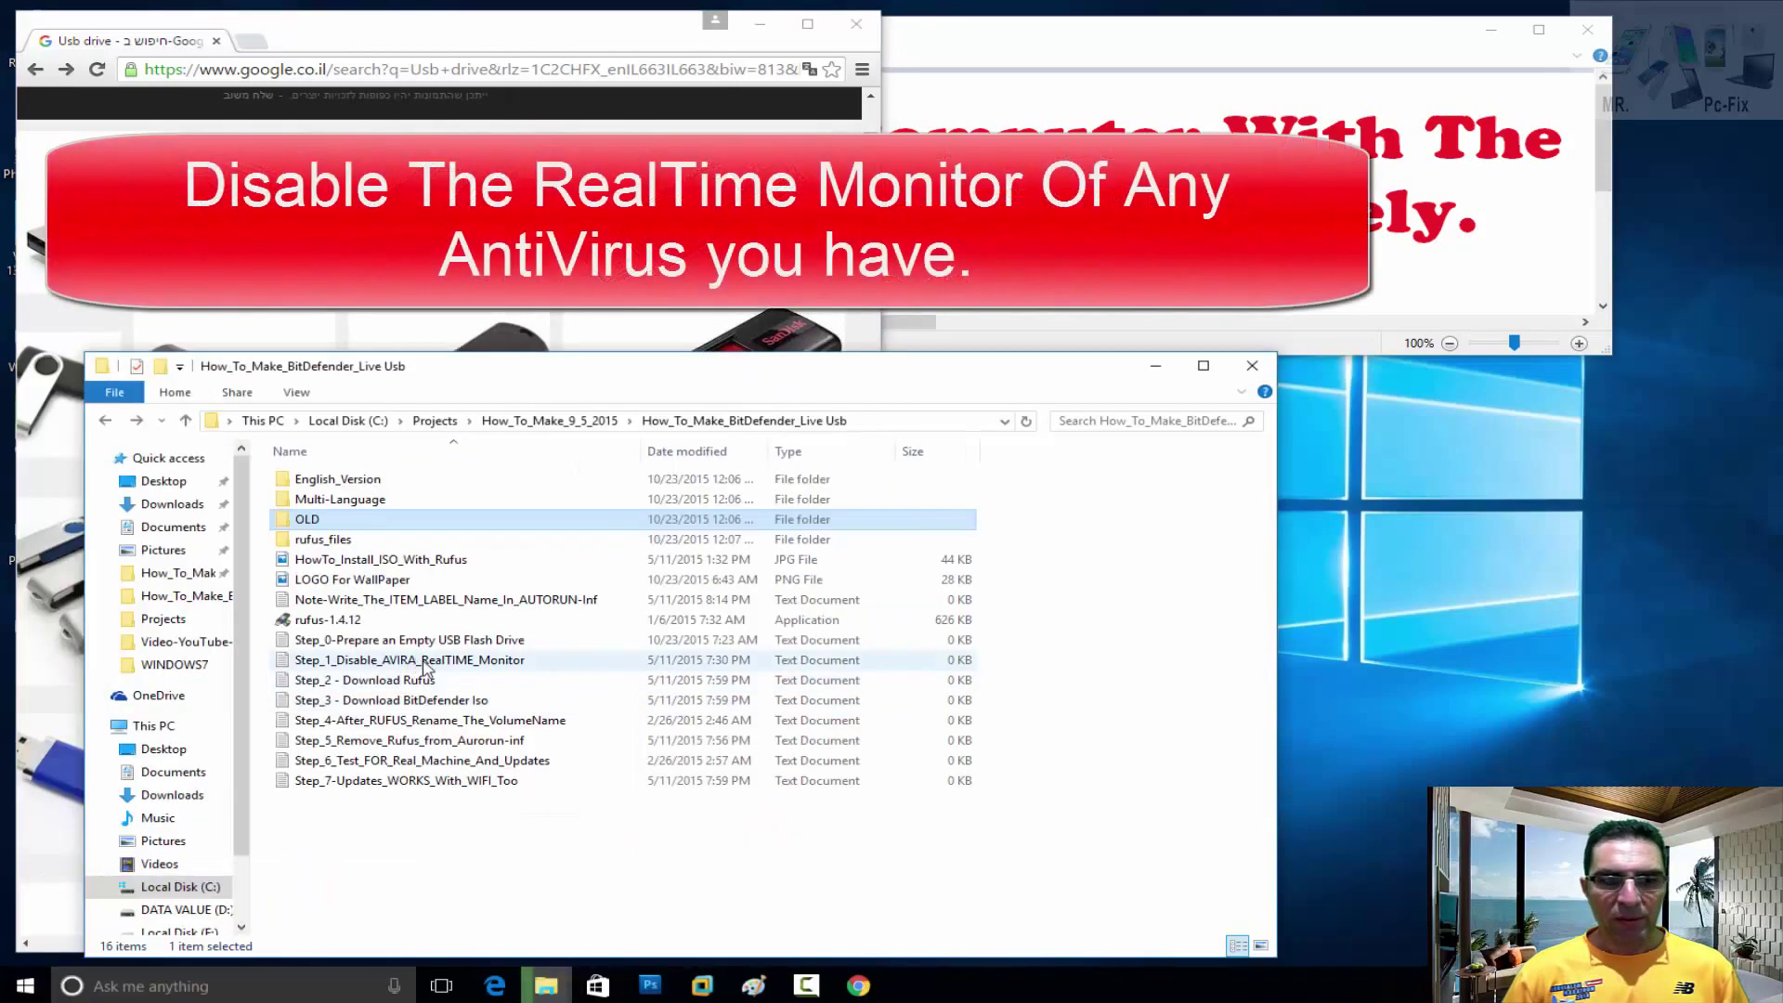
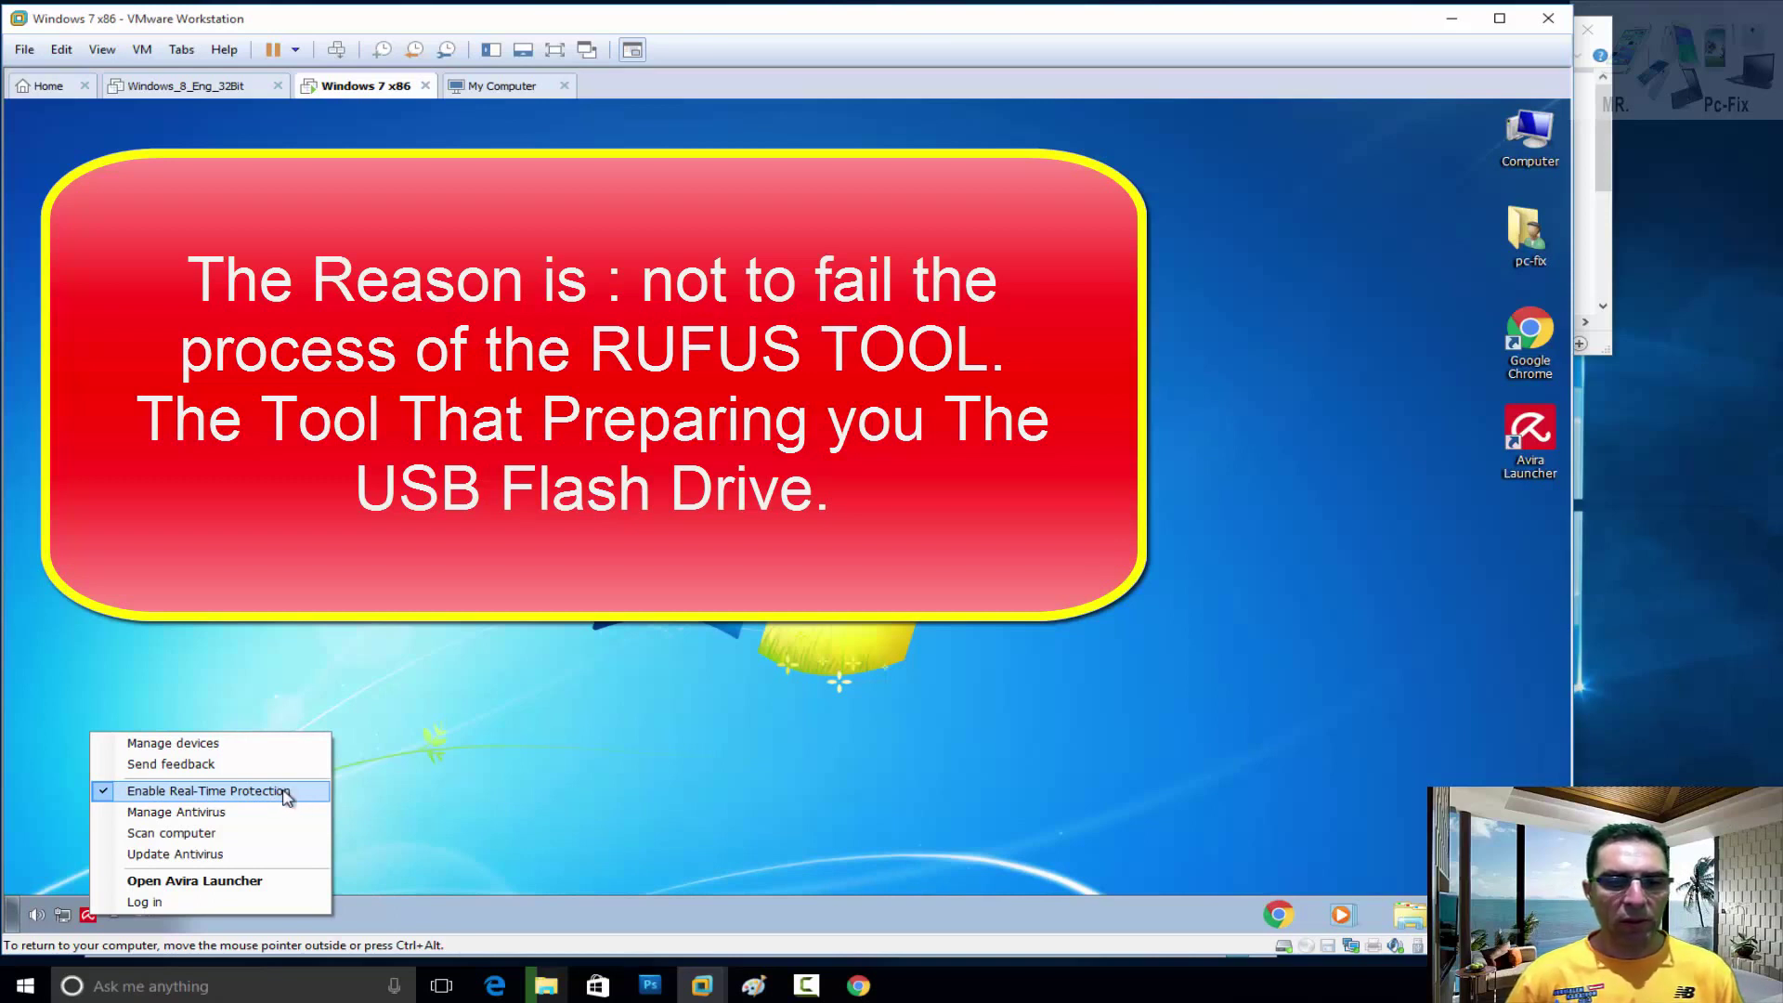
Disable Avira's real-time protection in the Windows 7 VM and approve the UAC prompt
left_click(294, 792)
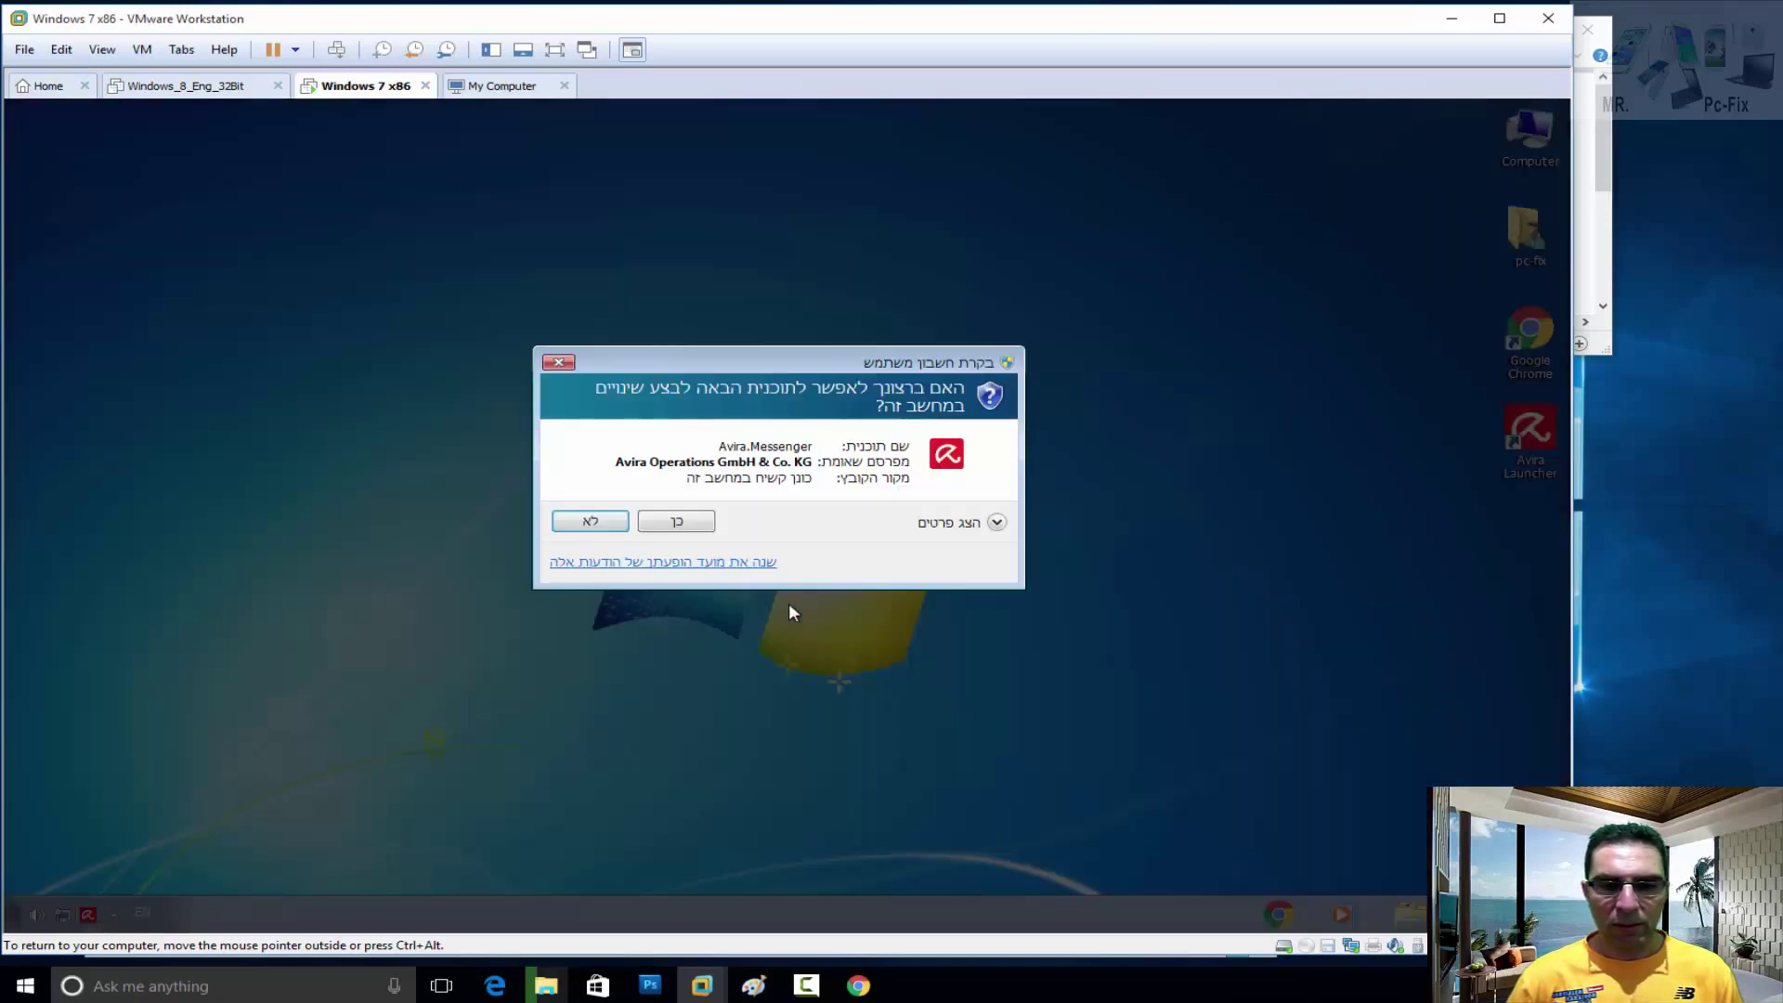
left_click(677, 524)
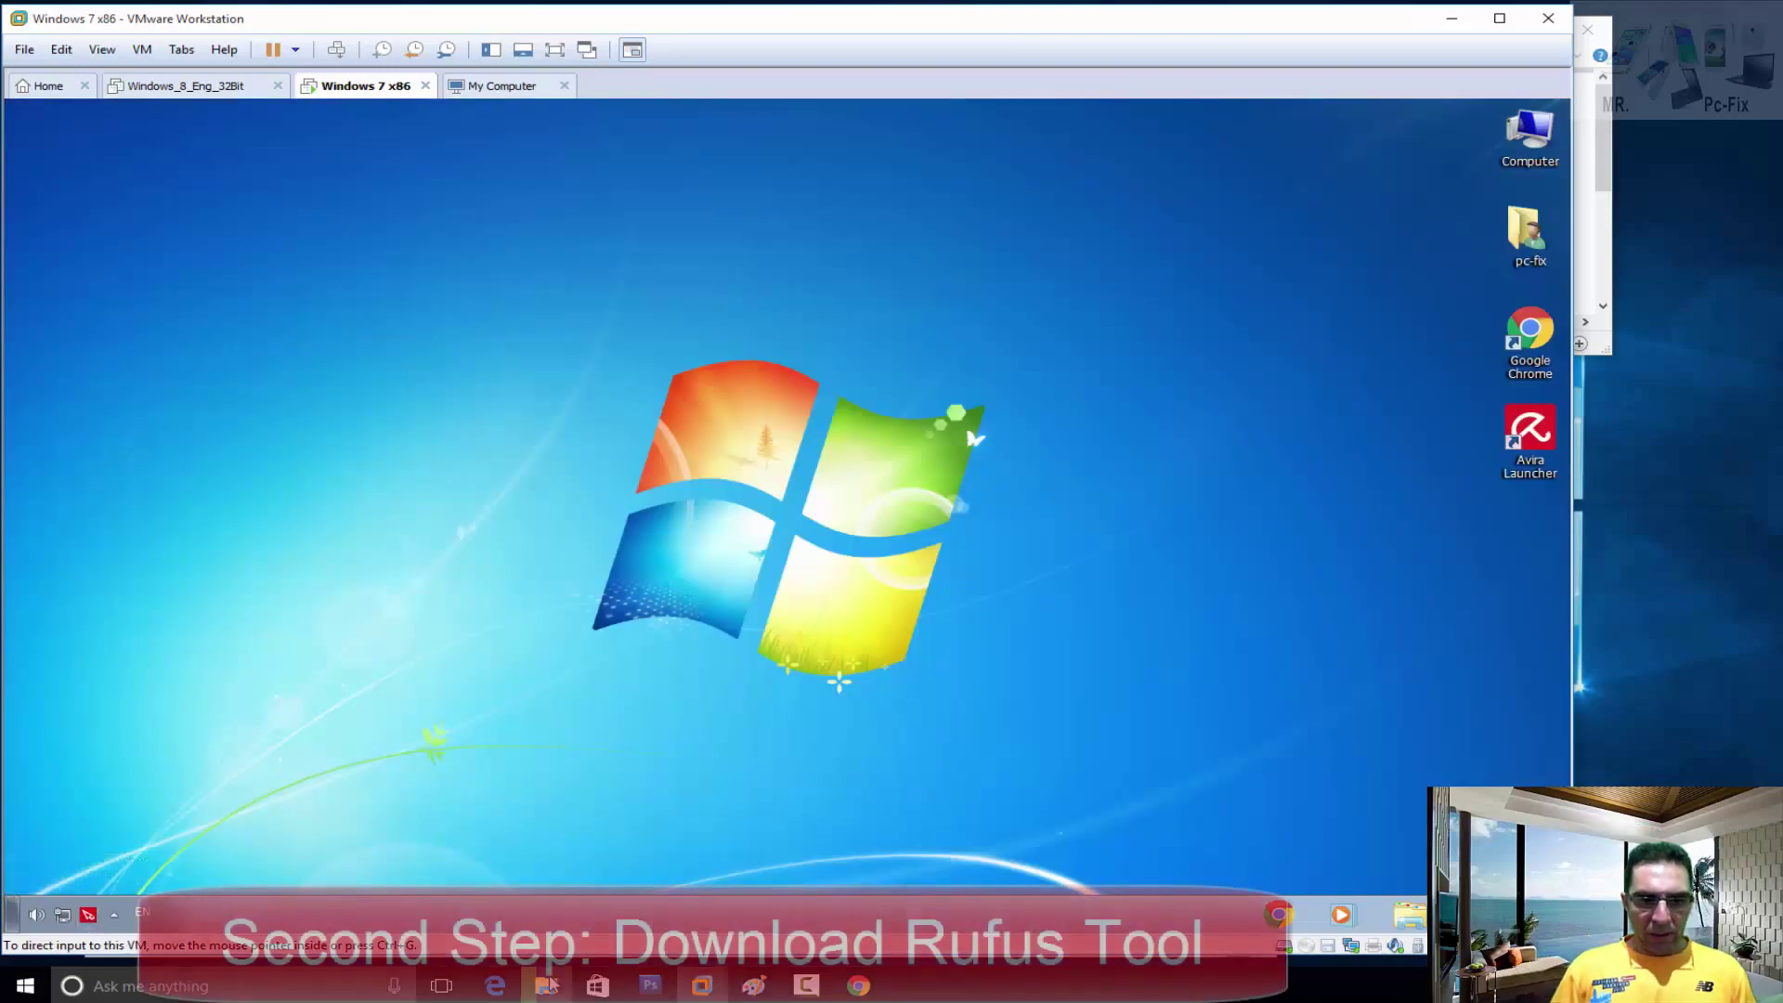
Copy the rufus-1.4.12 file name from the BitDefender Live Usb project folder
left_click(1453, 21)
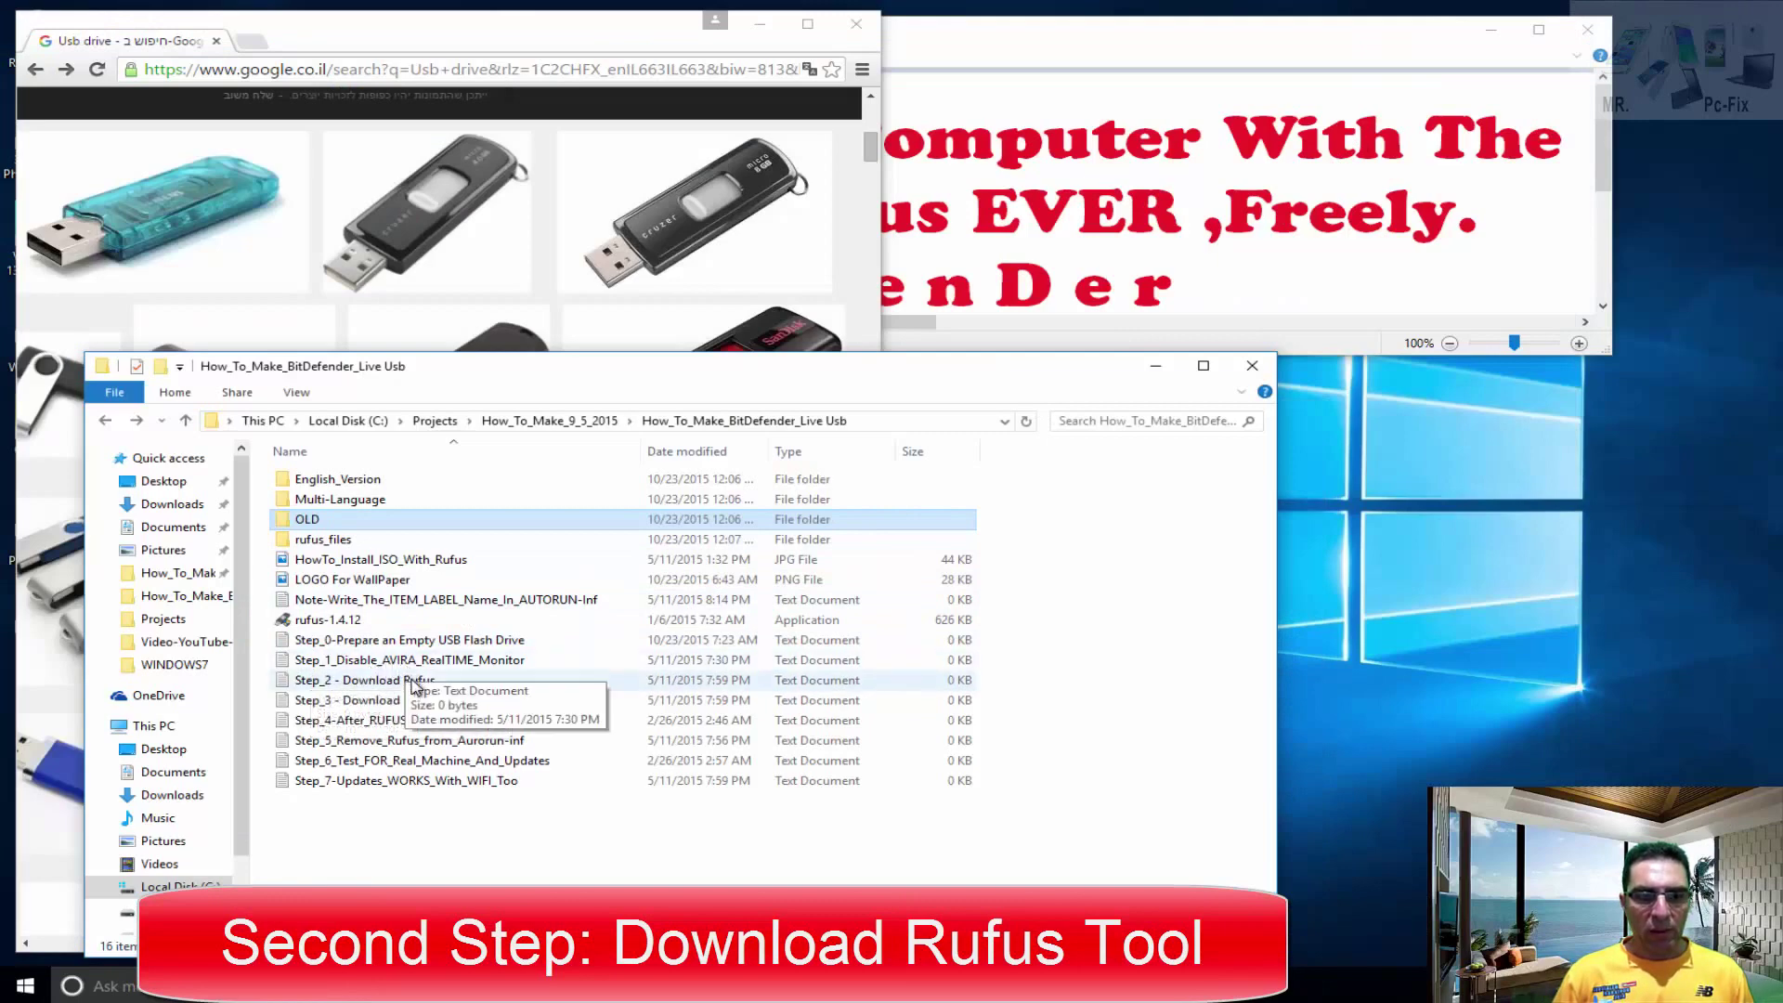
left_click(342, 622)
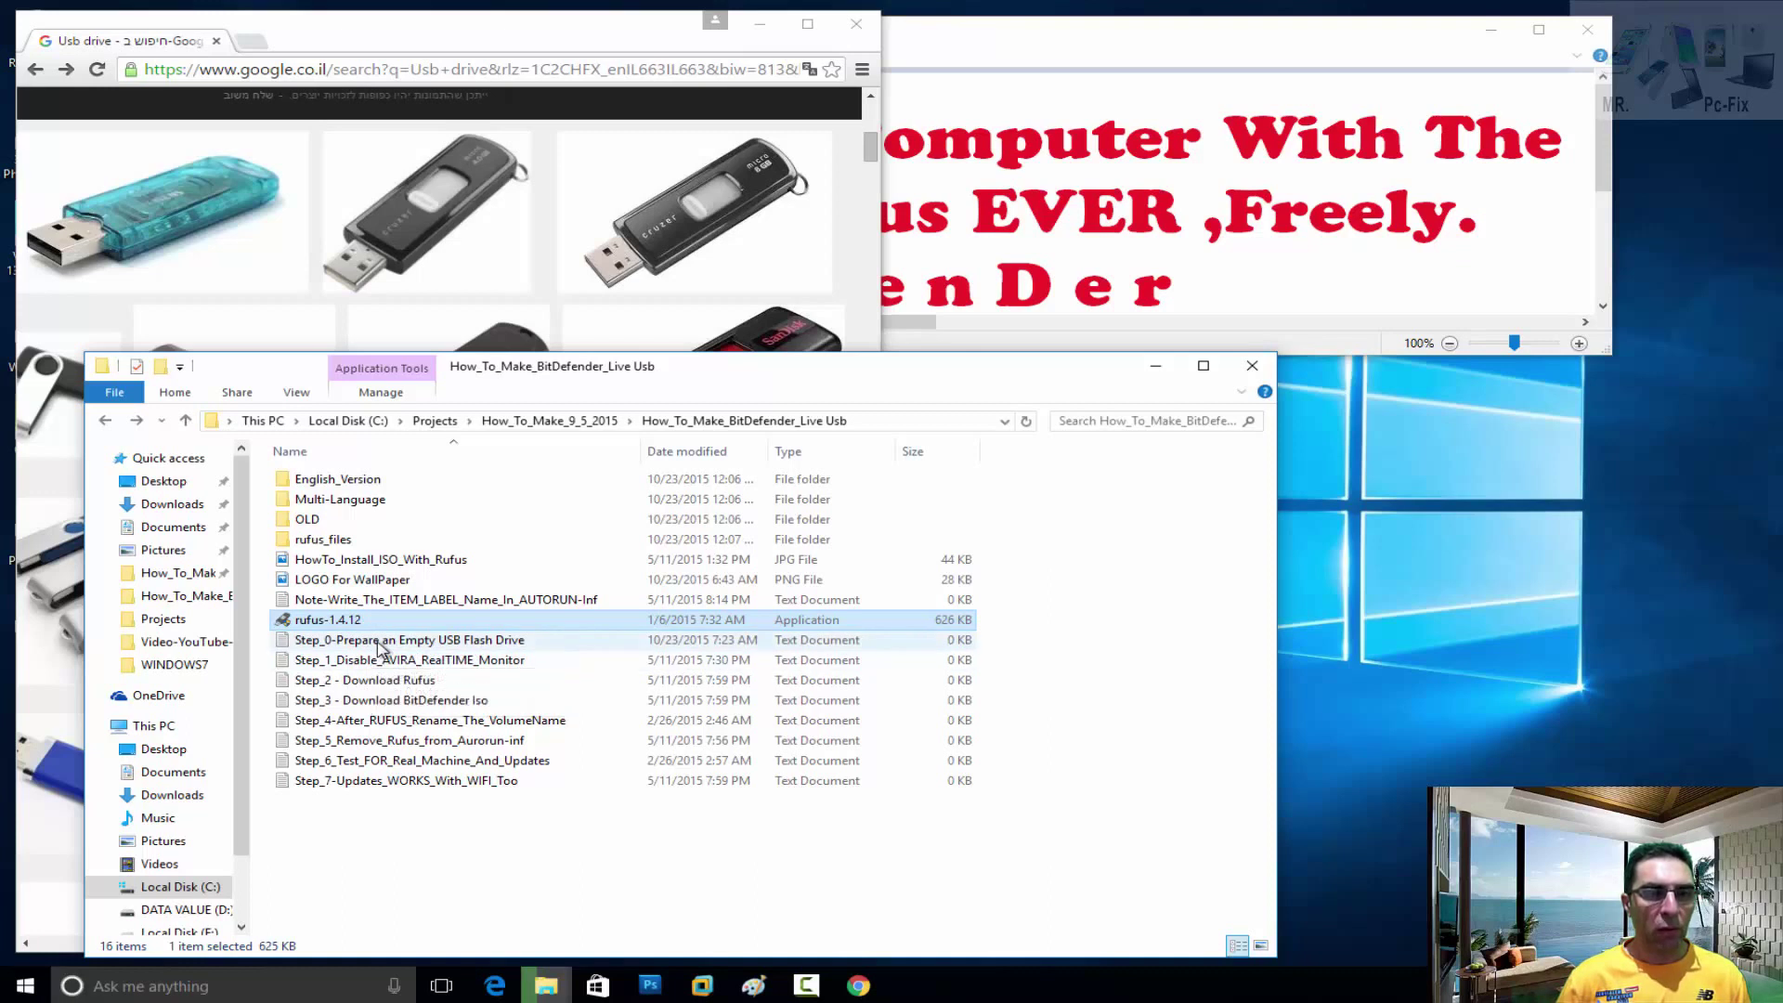
left_click(332, 620)
key("ctrl+c")
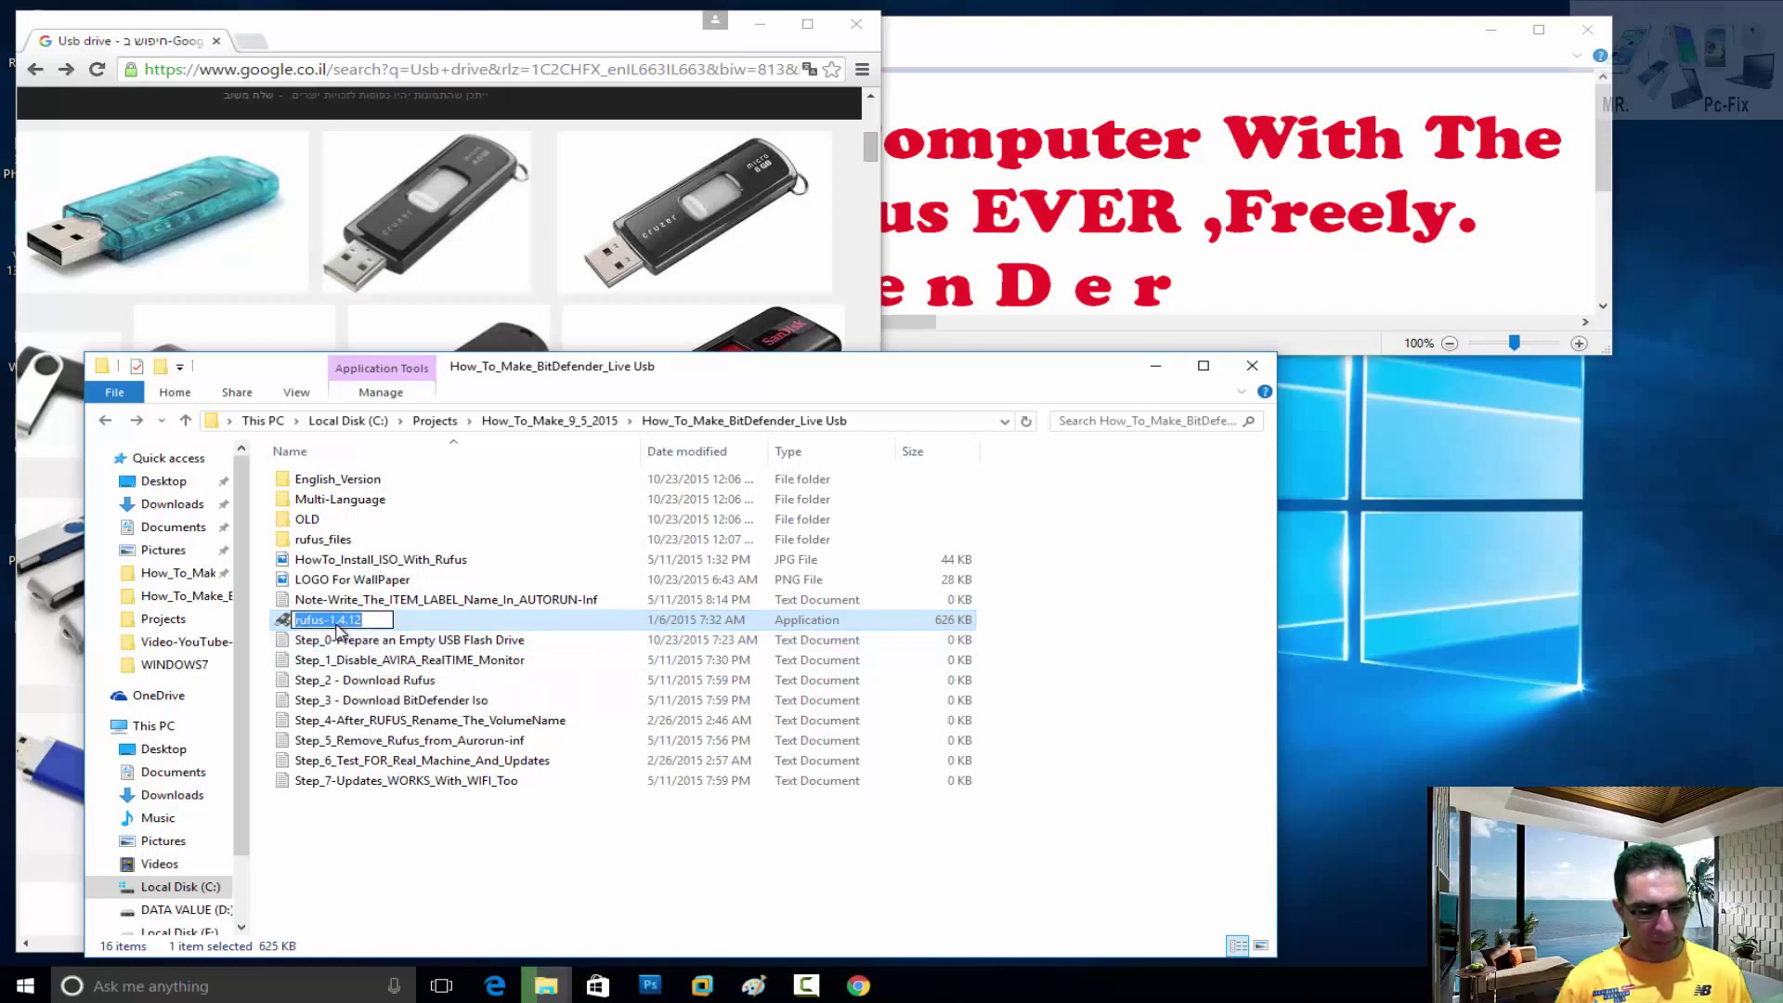
left_click(511, 73)
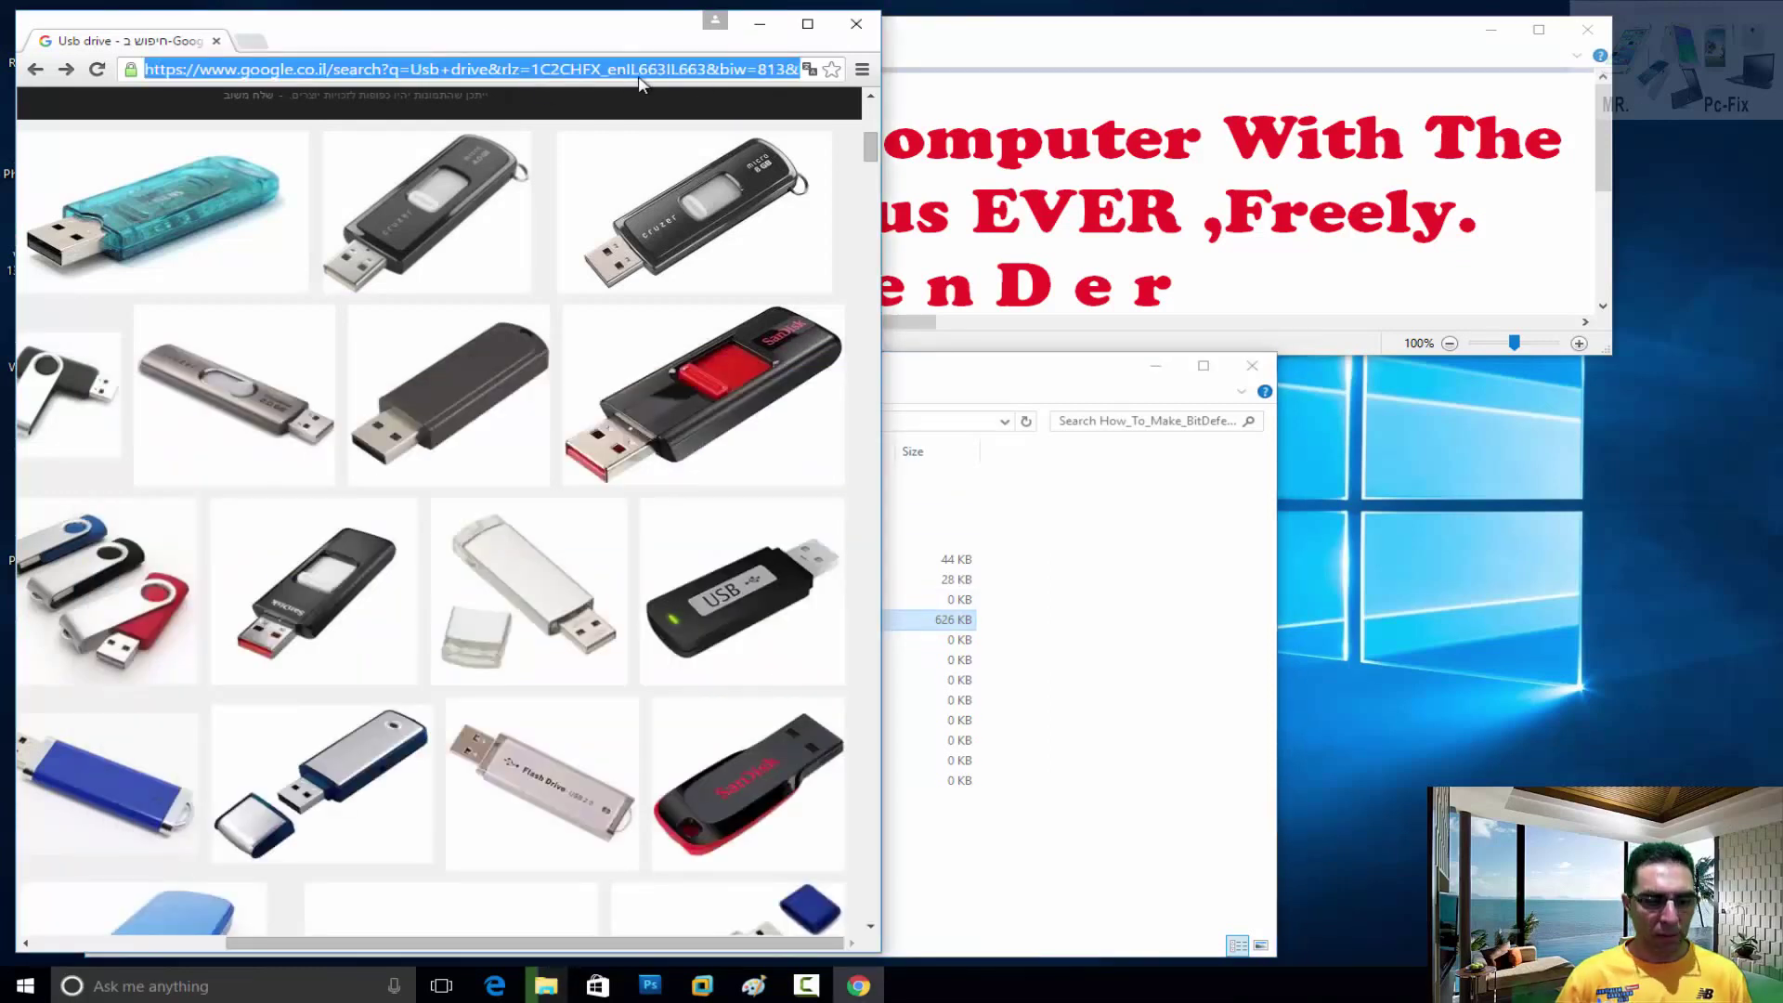
Search Google for 'rufus download official website' and open rufus.akeo.ie in a background tab
key("ctrl+v")
key("BackSpace")
key("BackSpace")
key("BackSpace")
key("BackSpace")
key("BackSpace")
key("BackSpace")
key("BackSpace")
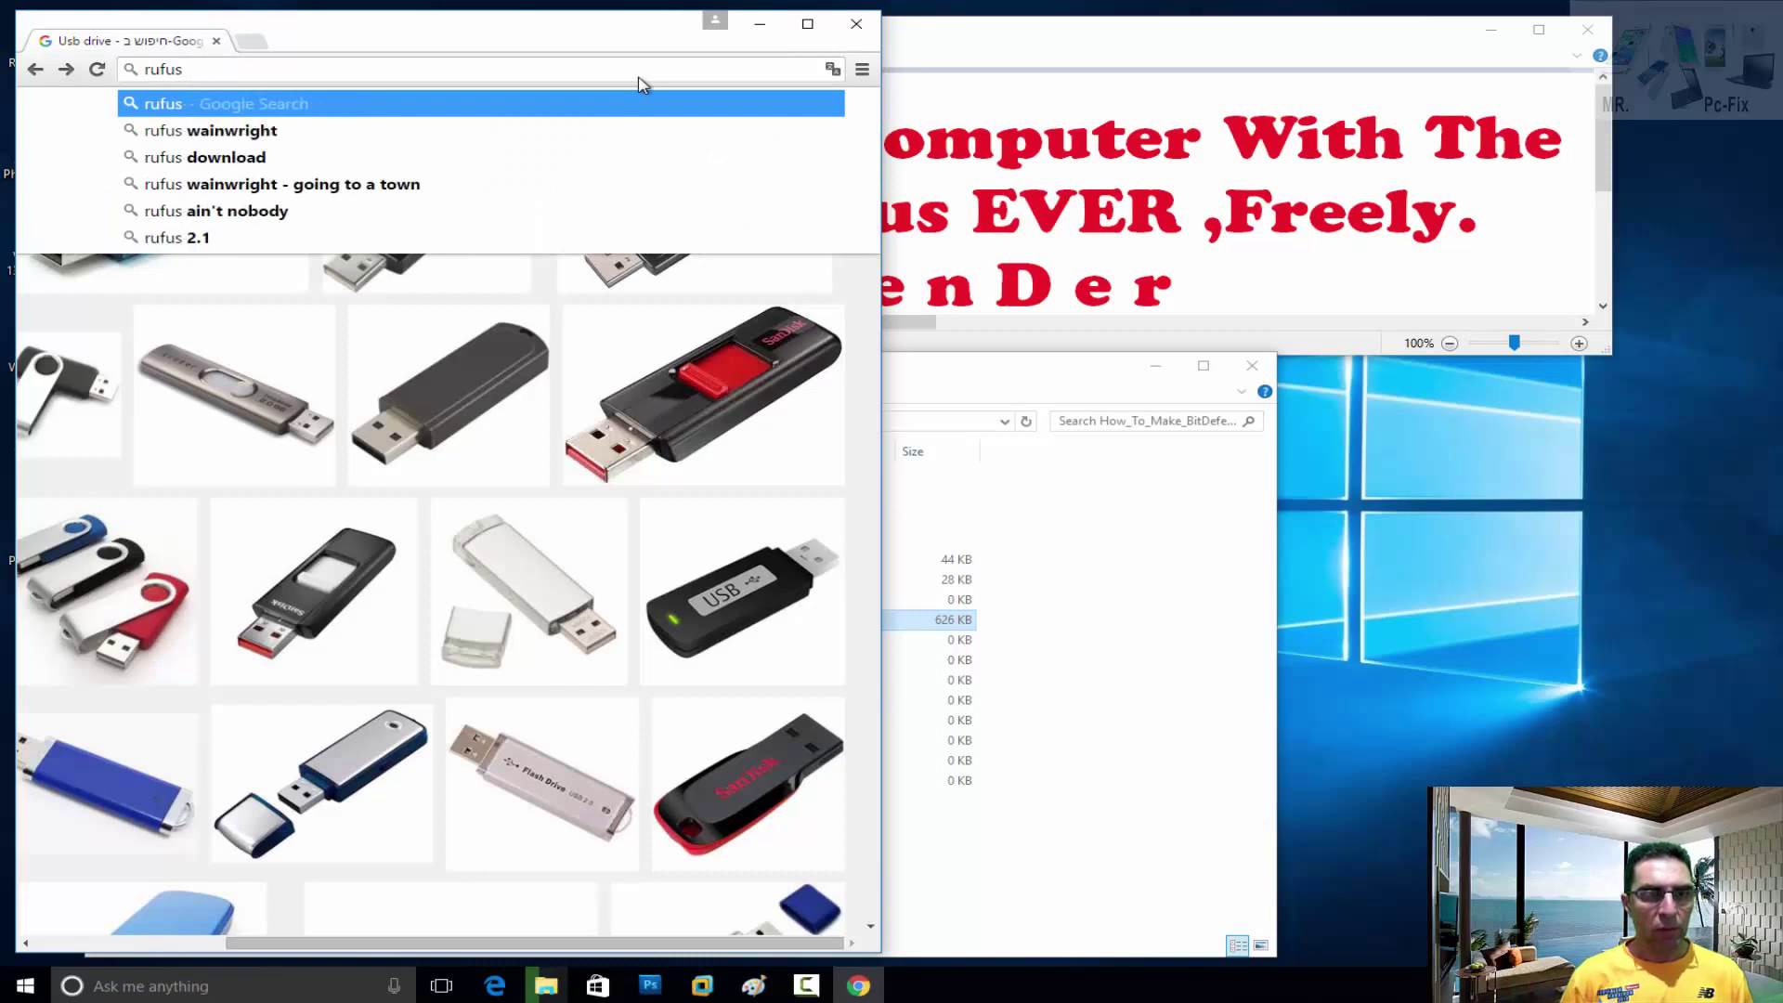
type("down")
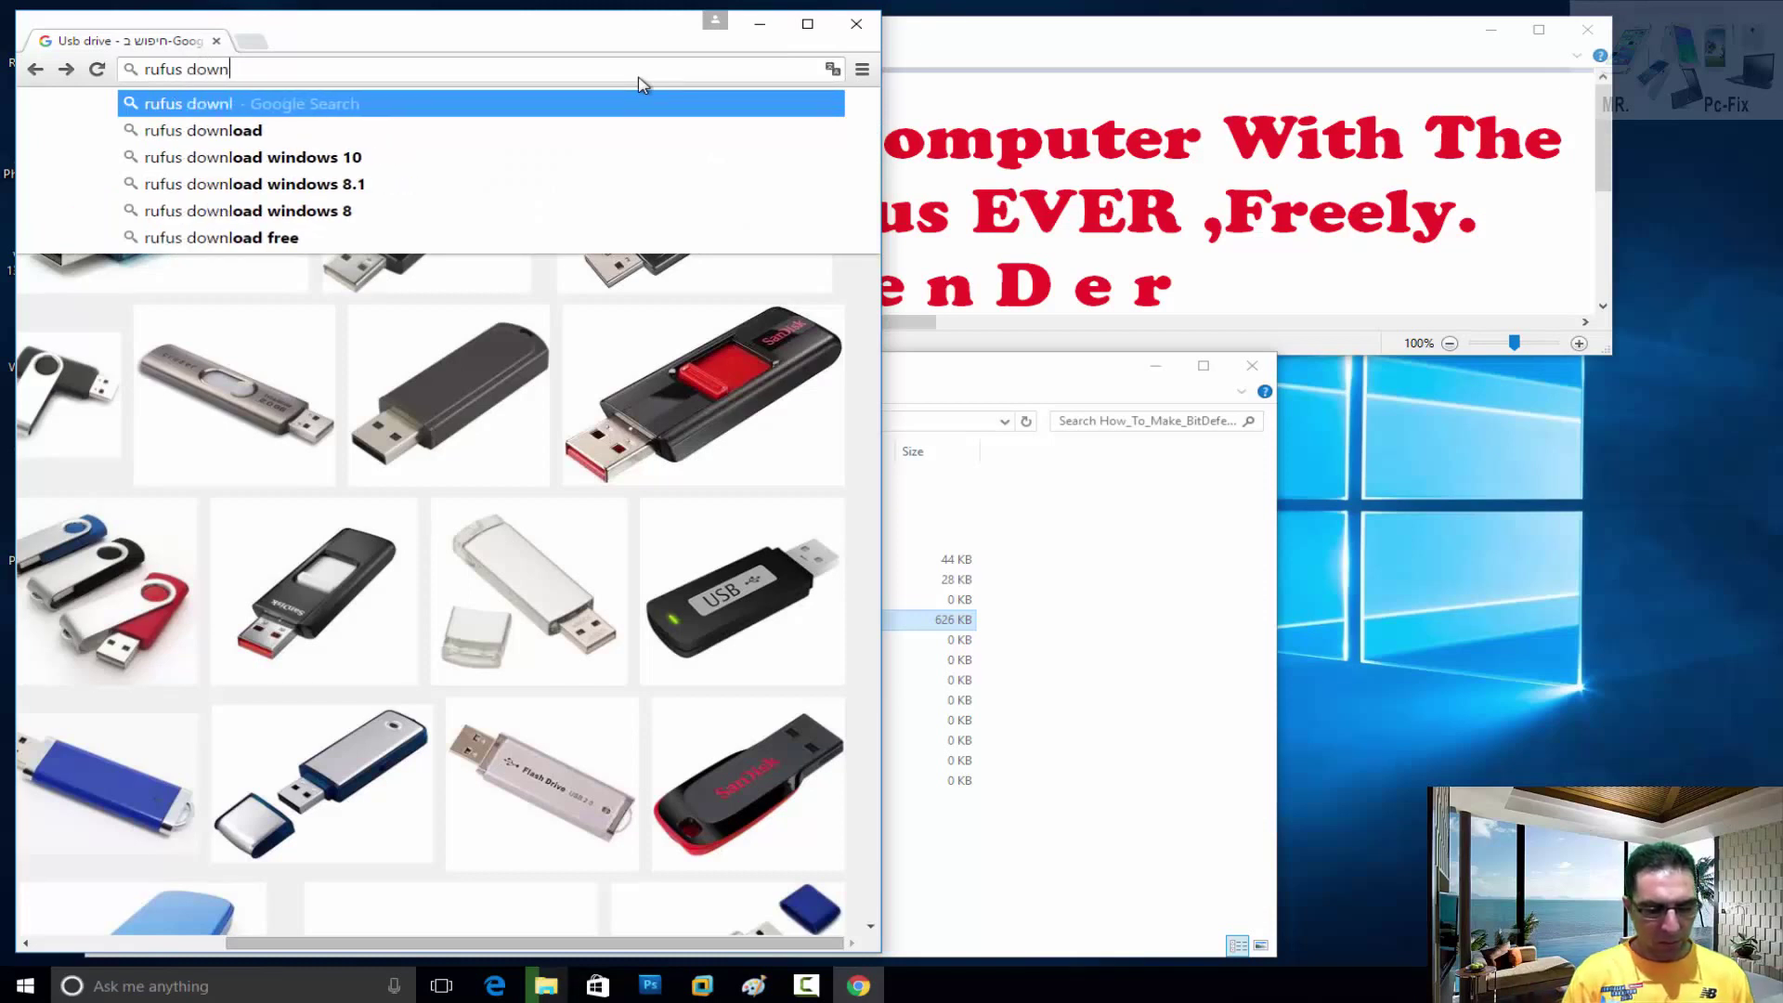
type("load off")
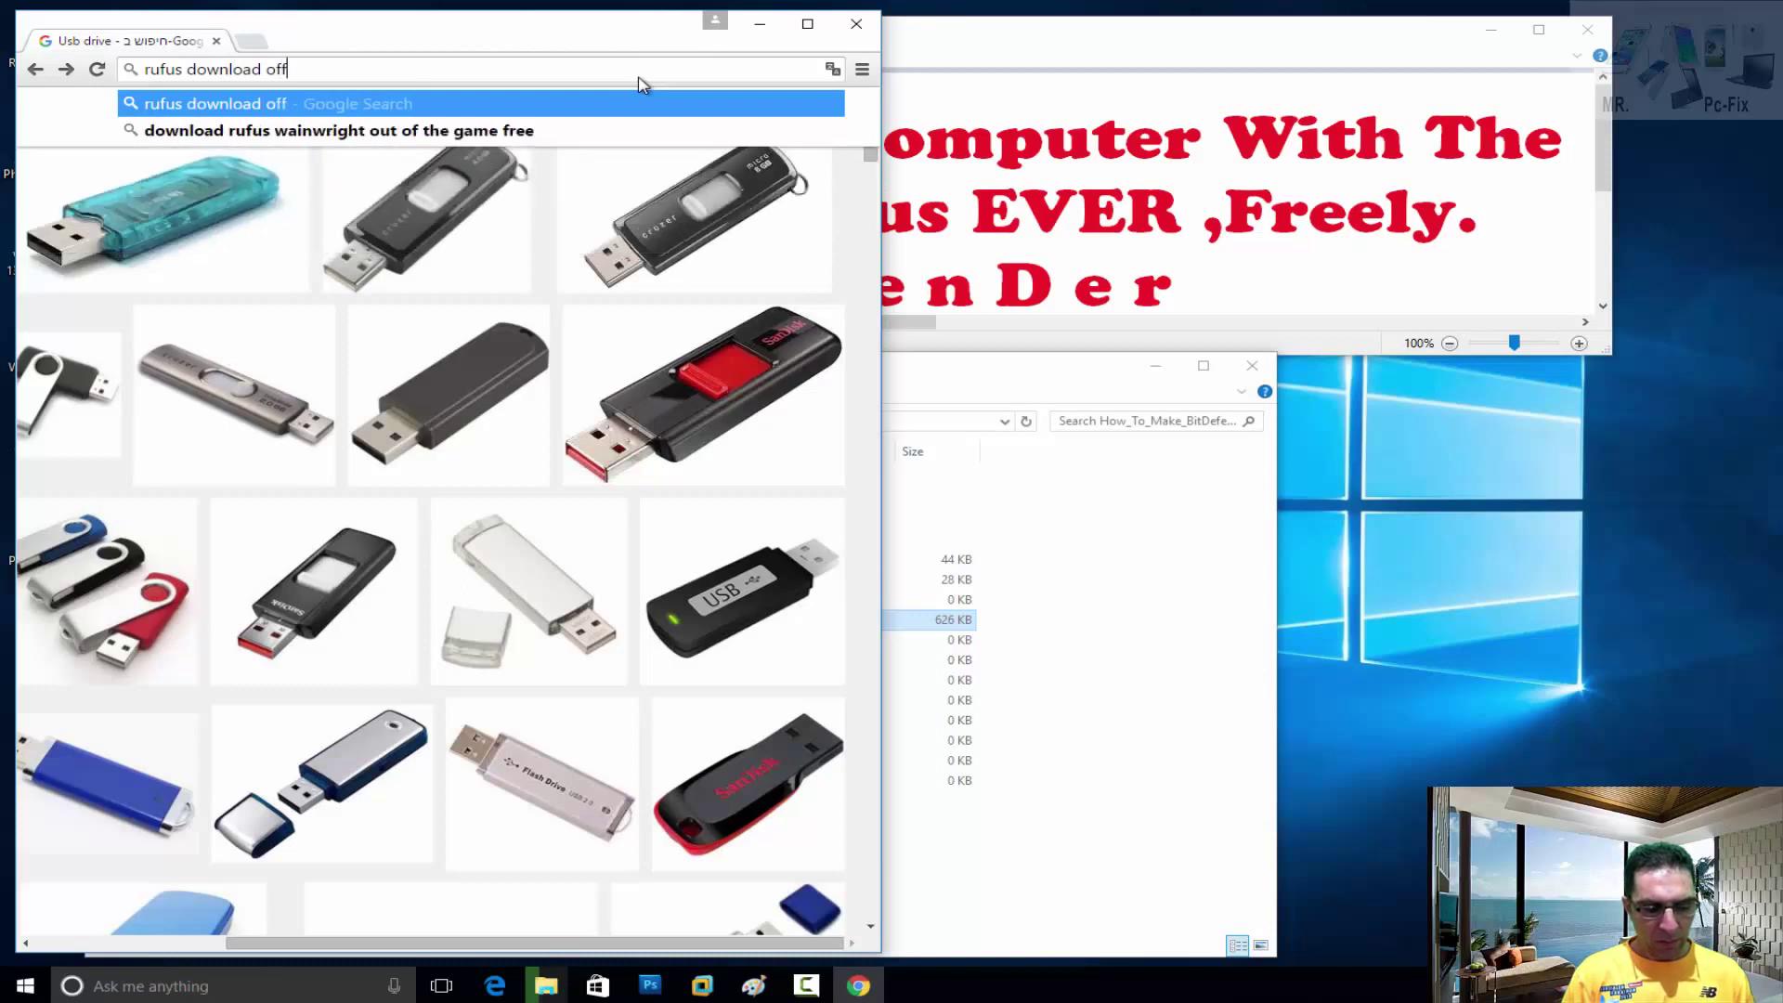
type("ic")
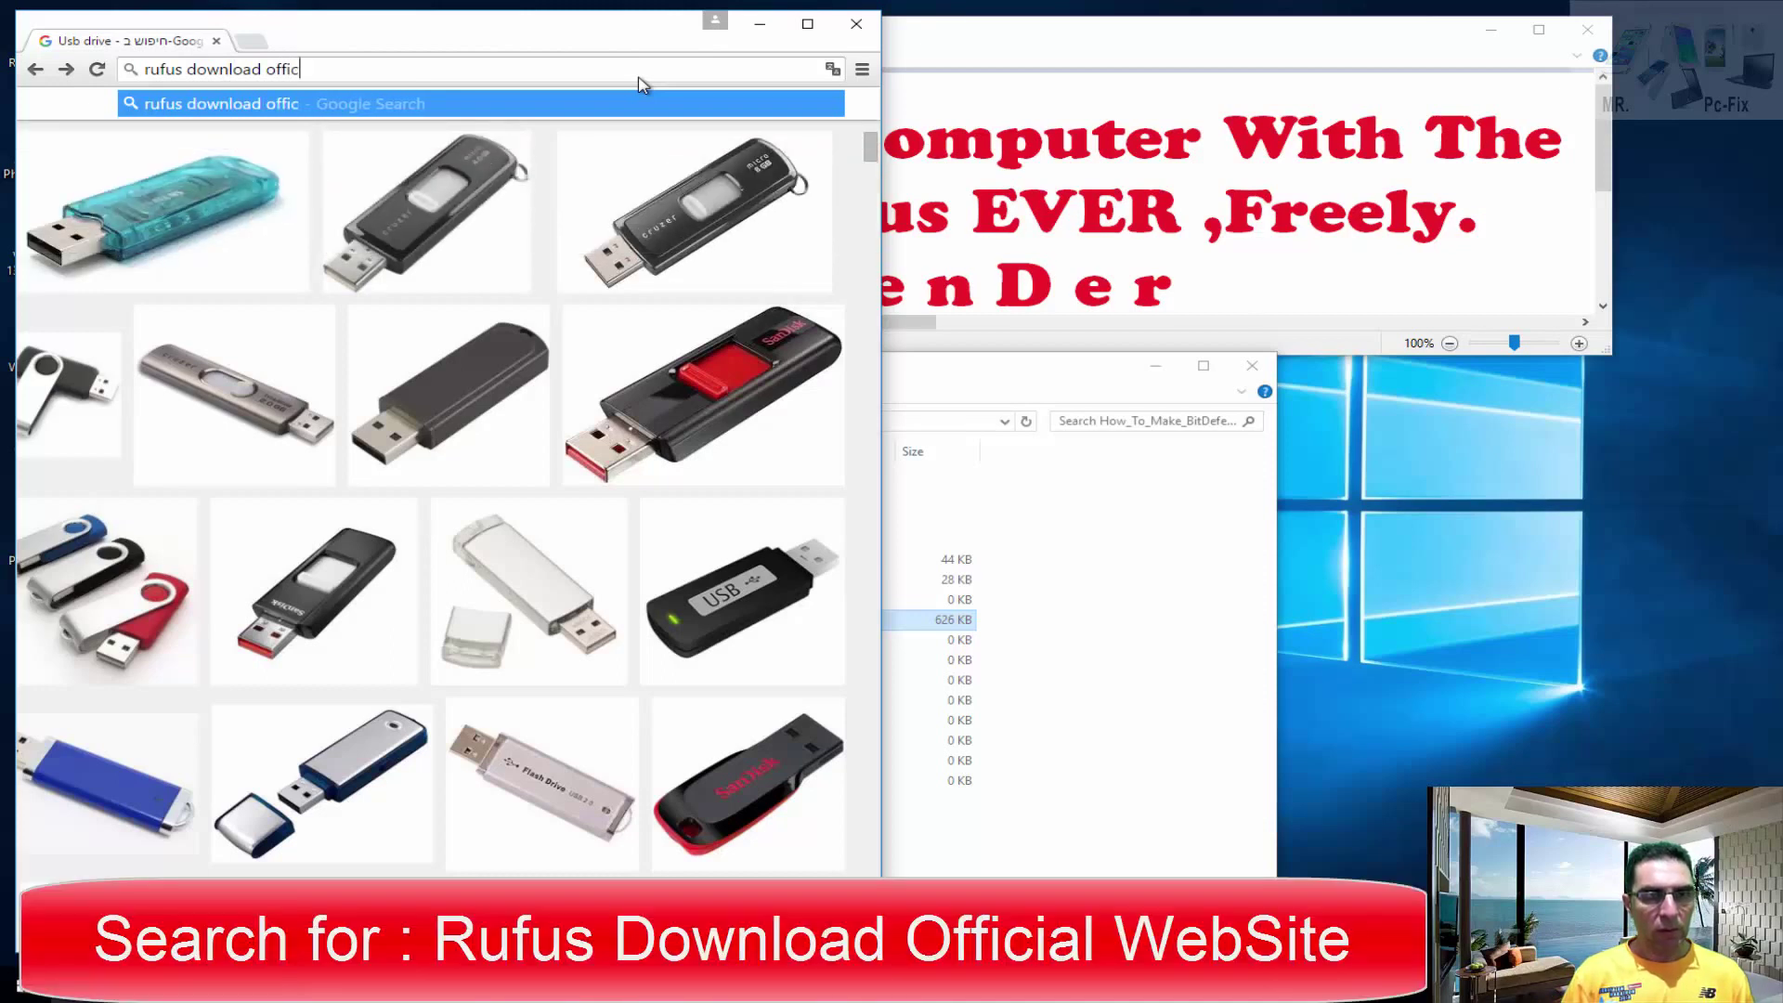
type("ial website")
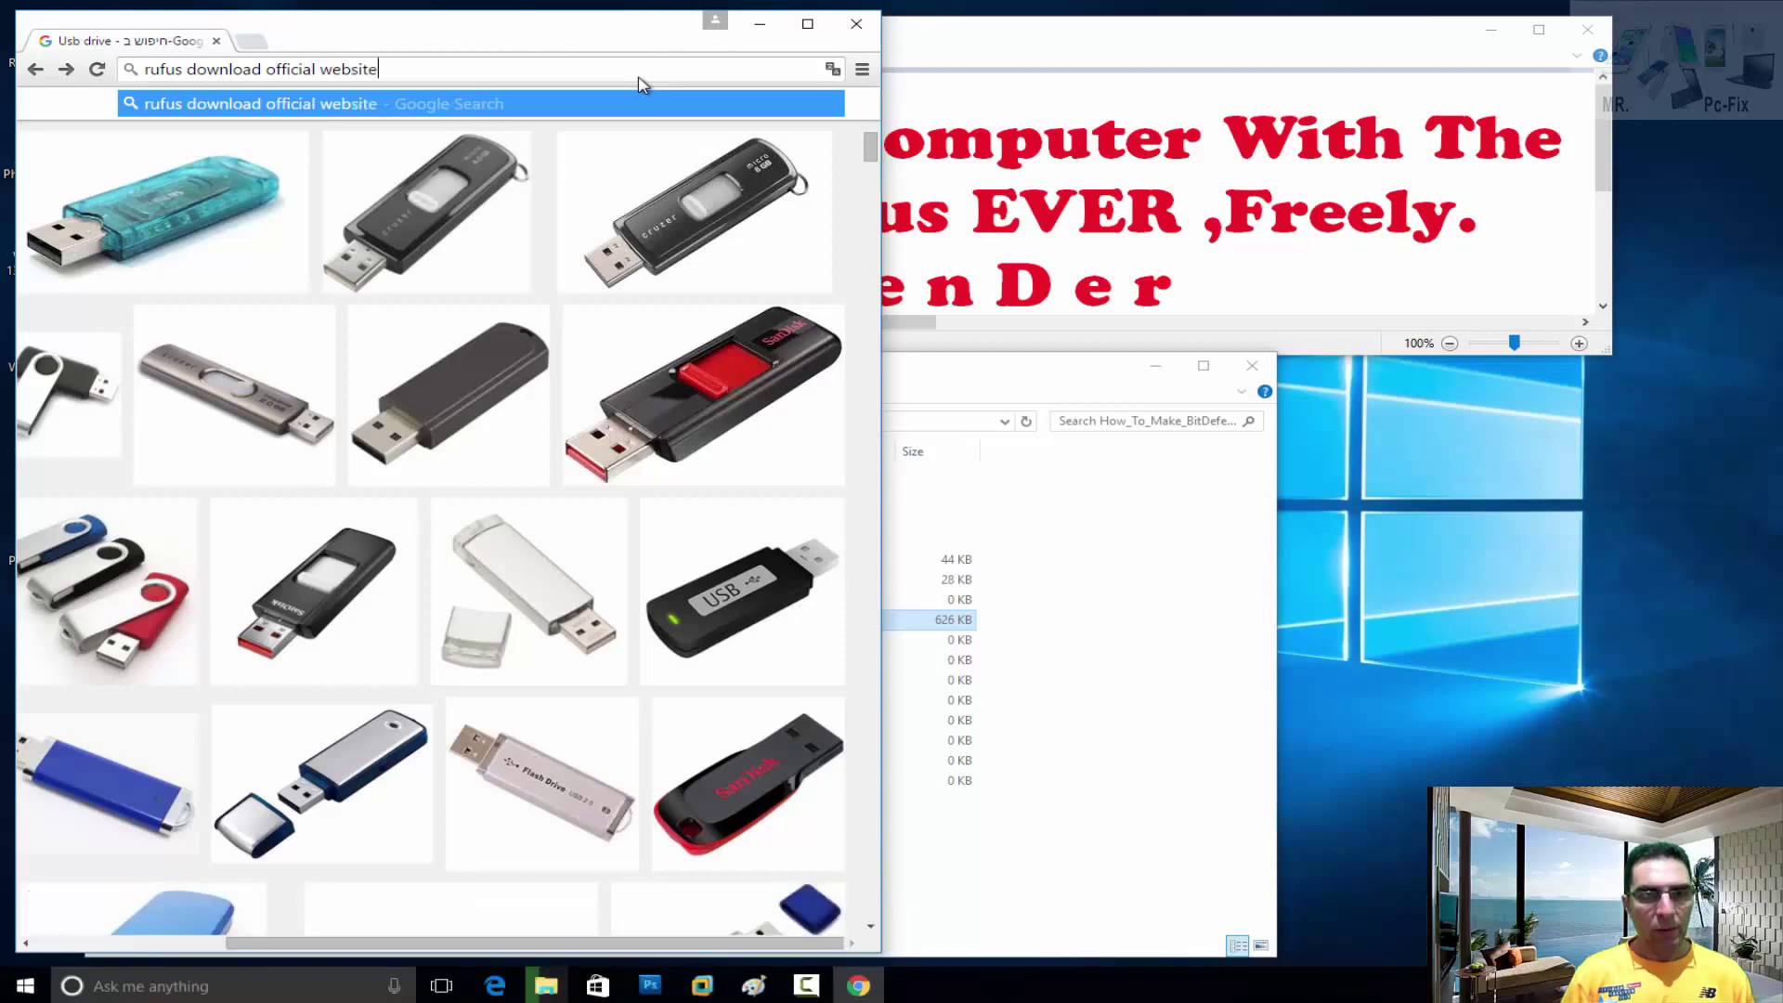
key("Return")
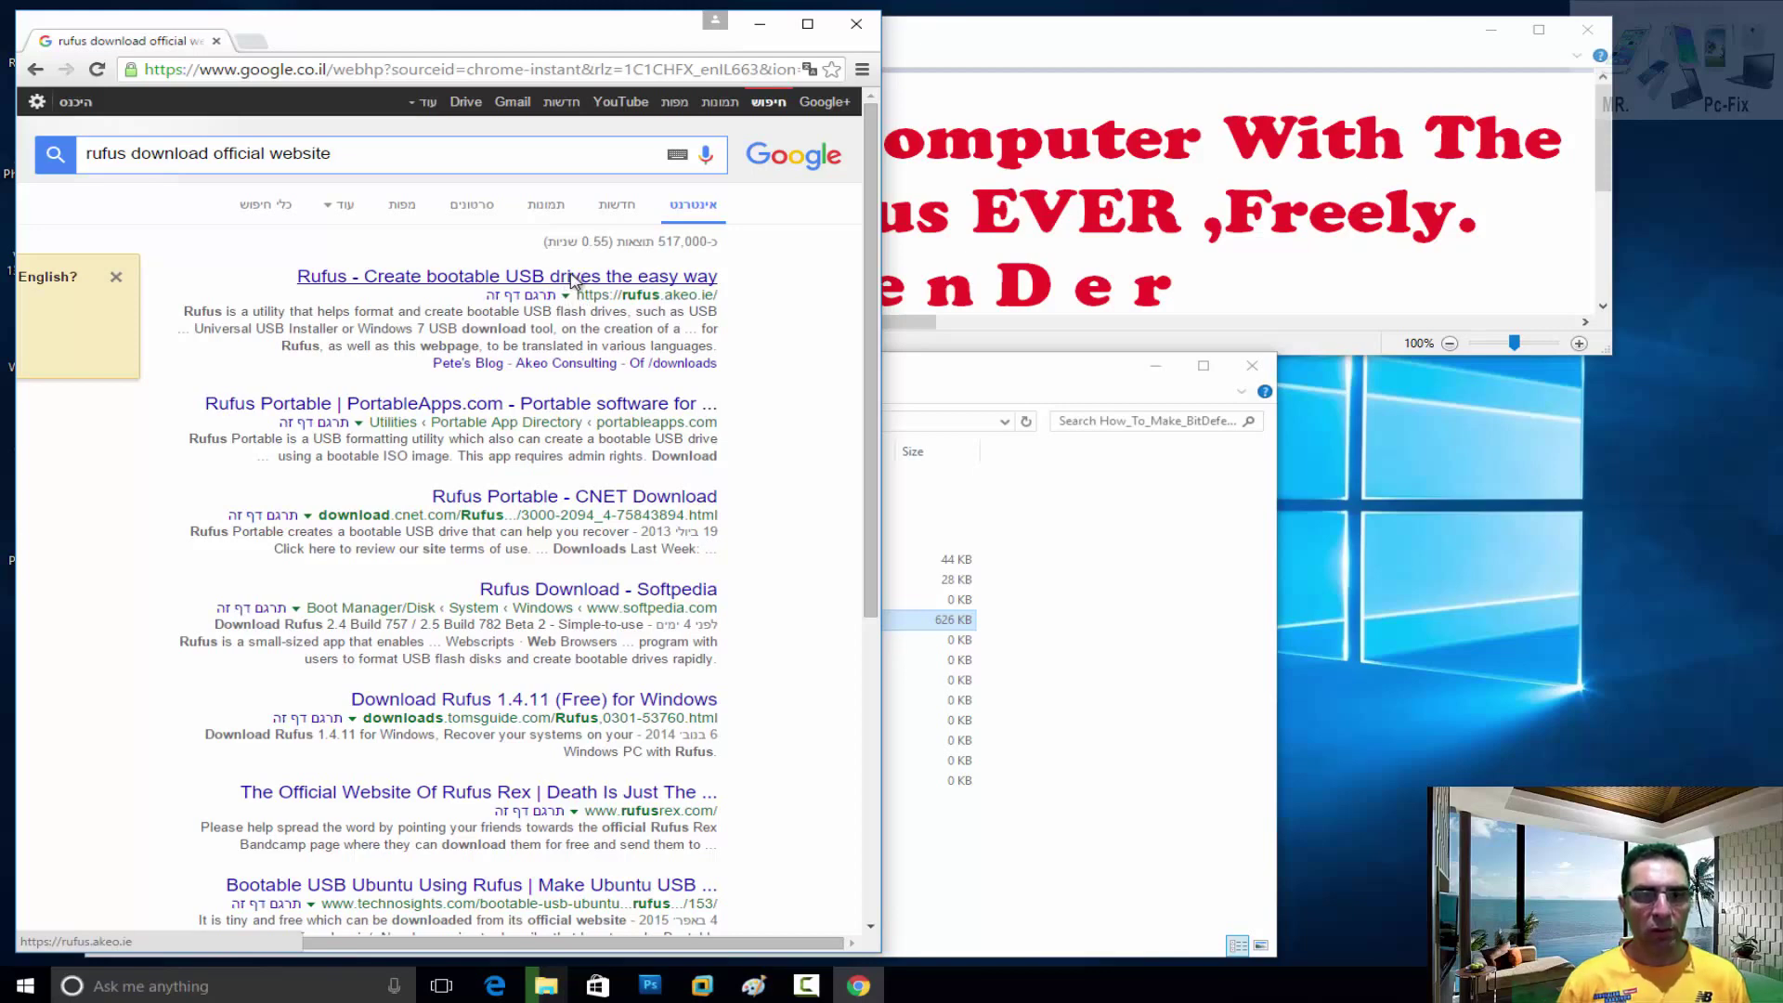
middle_click(573, 279)
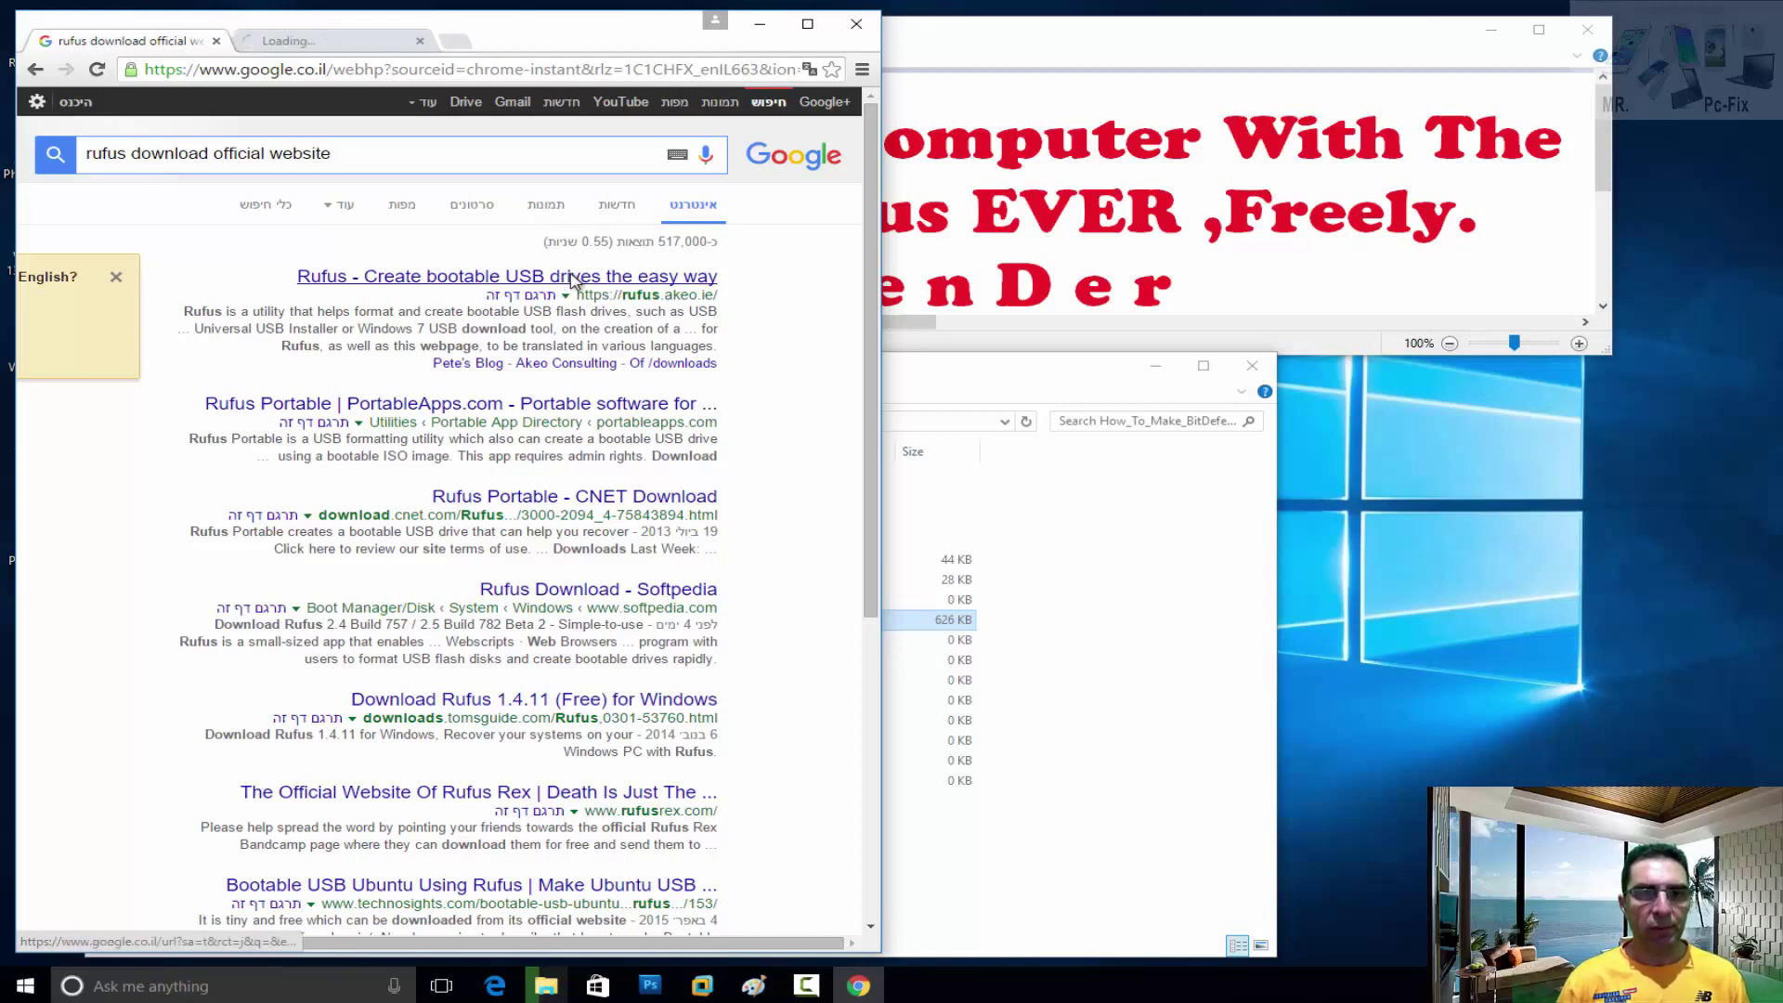
Download rufus-2.4.exe from the Download section of rufus.akeo.ie
left_click(331, 41)
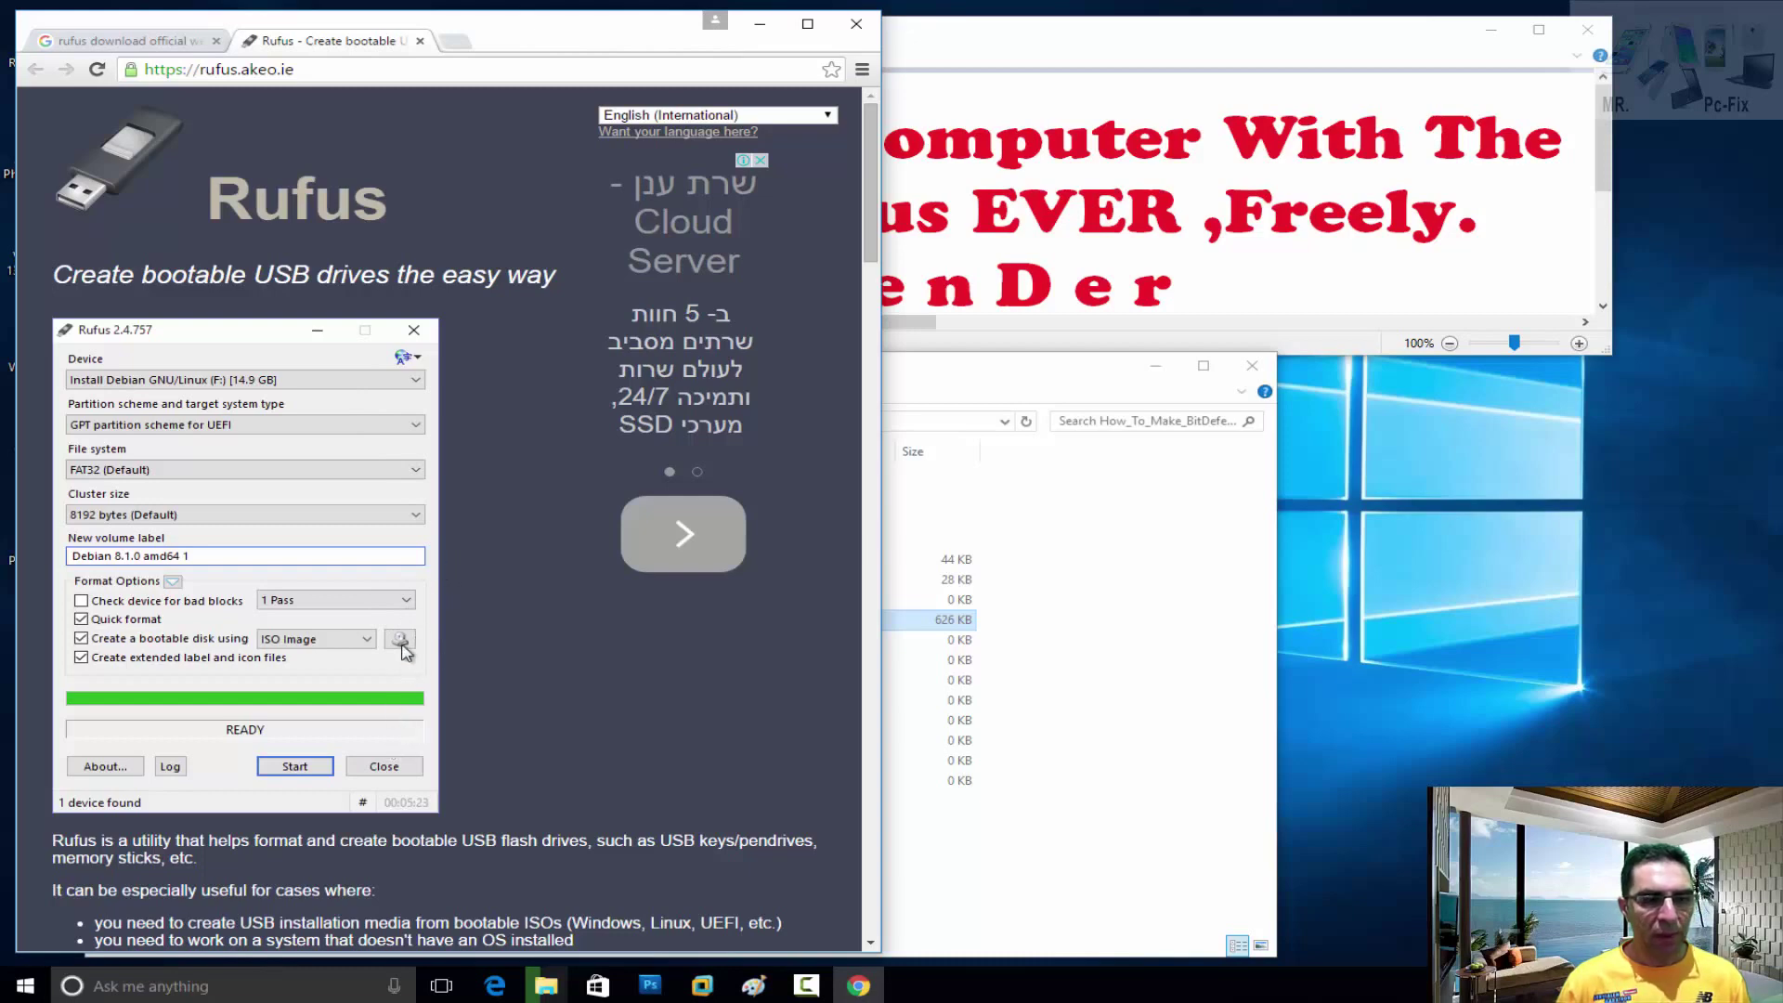
scroll(470, 627, "down", 3)
scroll(470, 627, "down", 1)
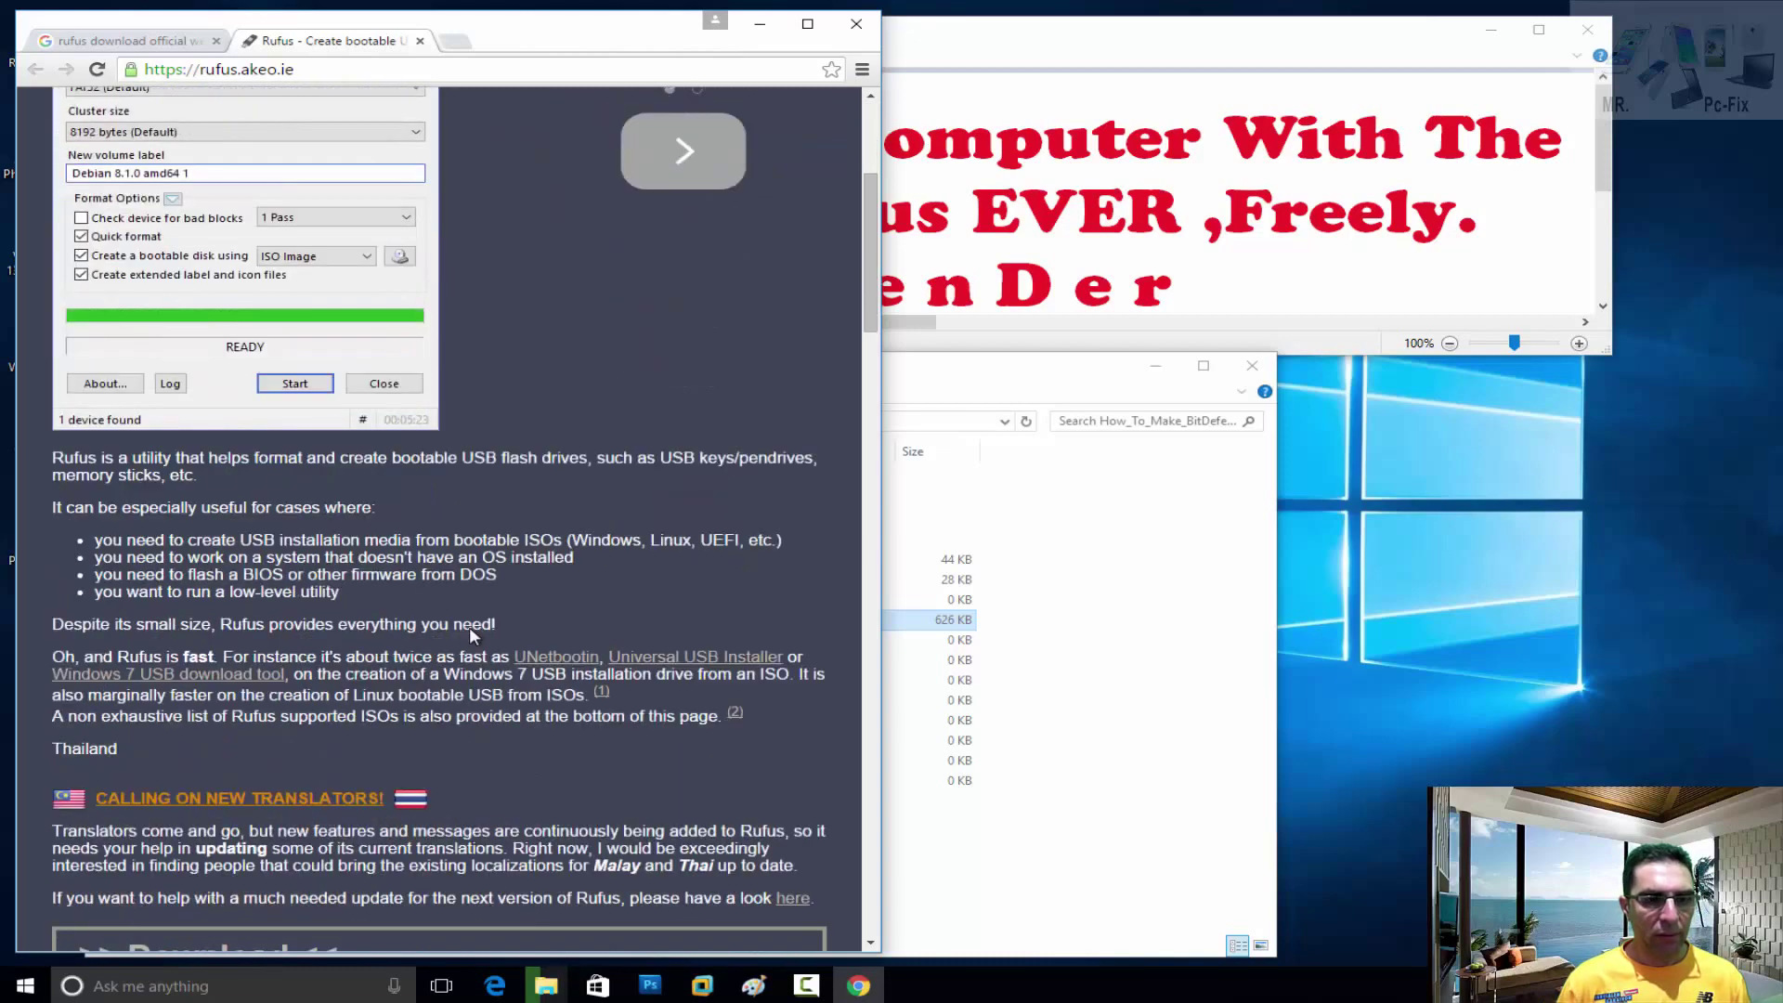
scroll(470, 627, "down", 5)
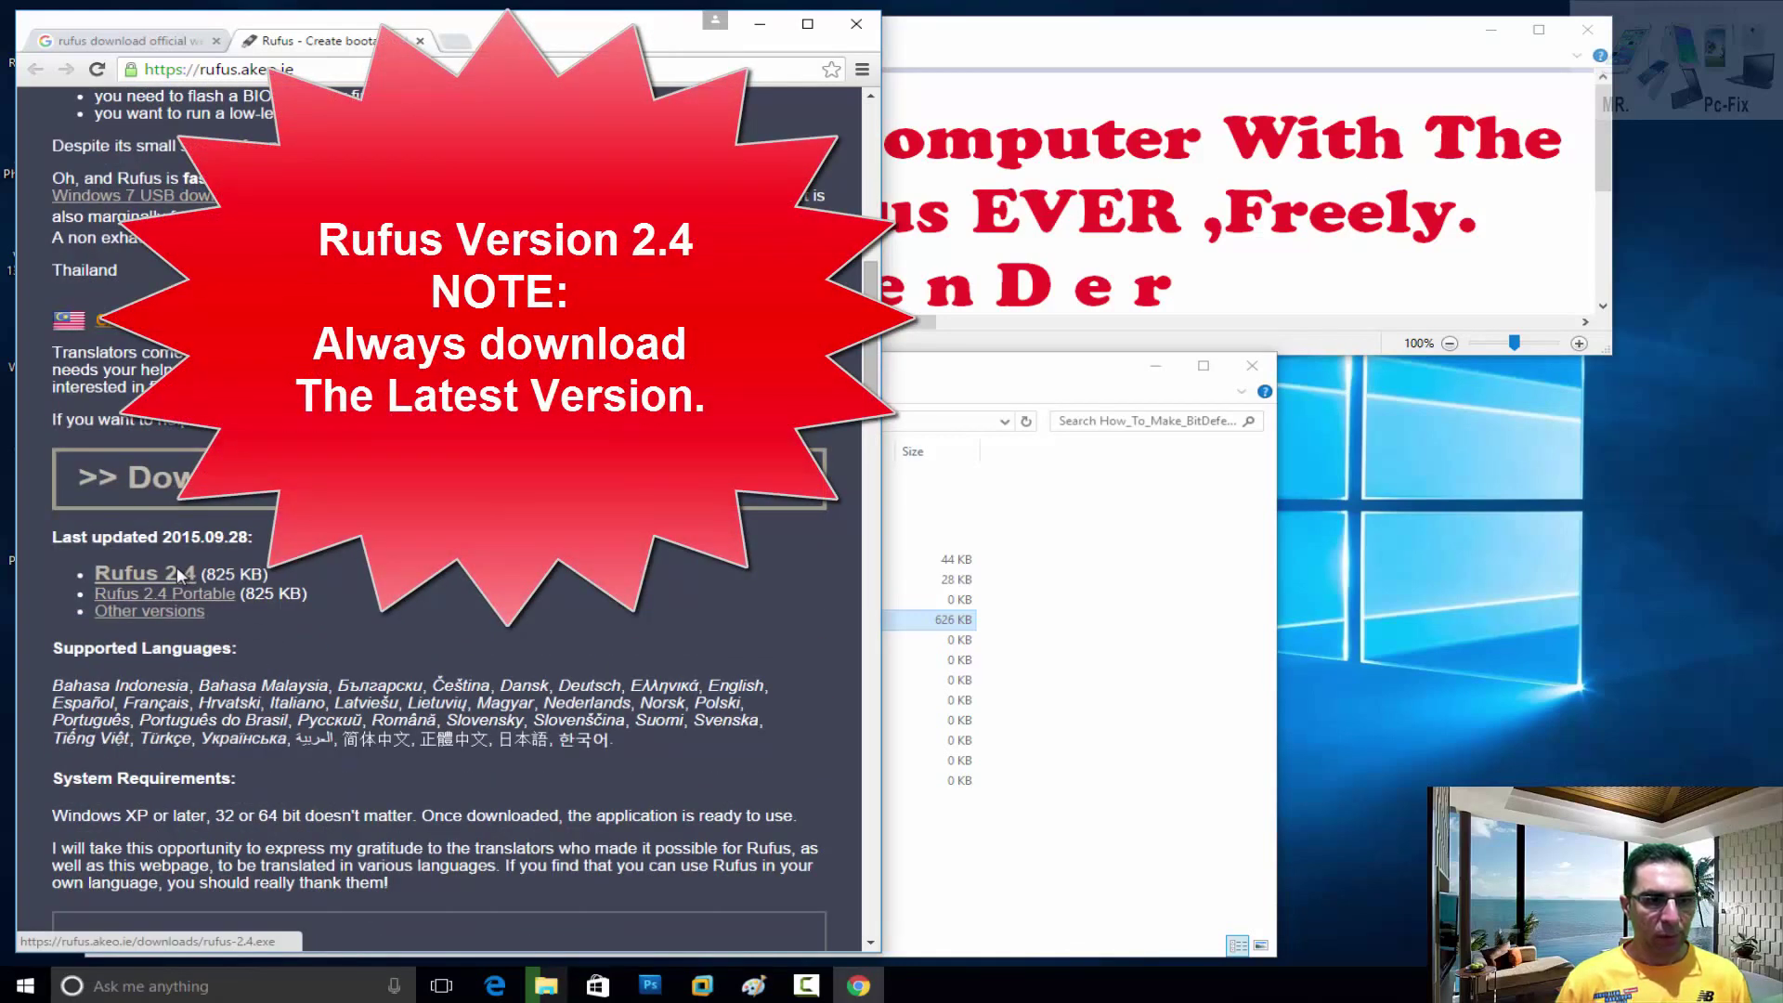
left_click(177, 567)
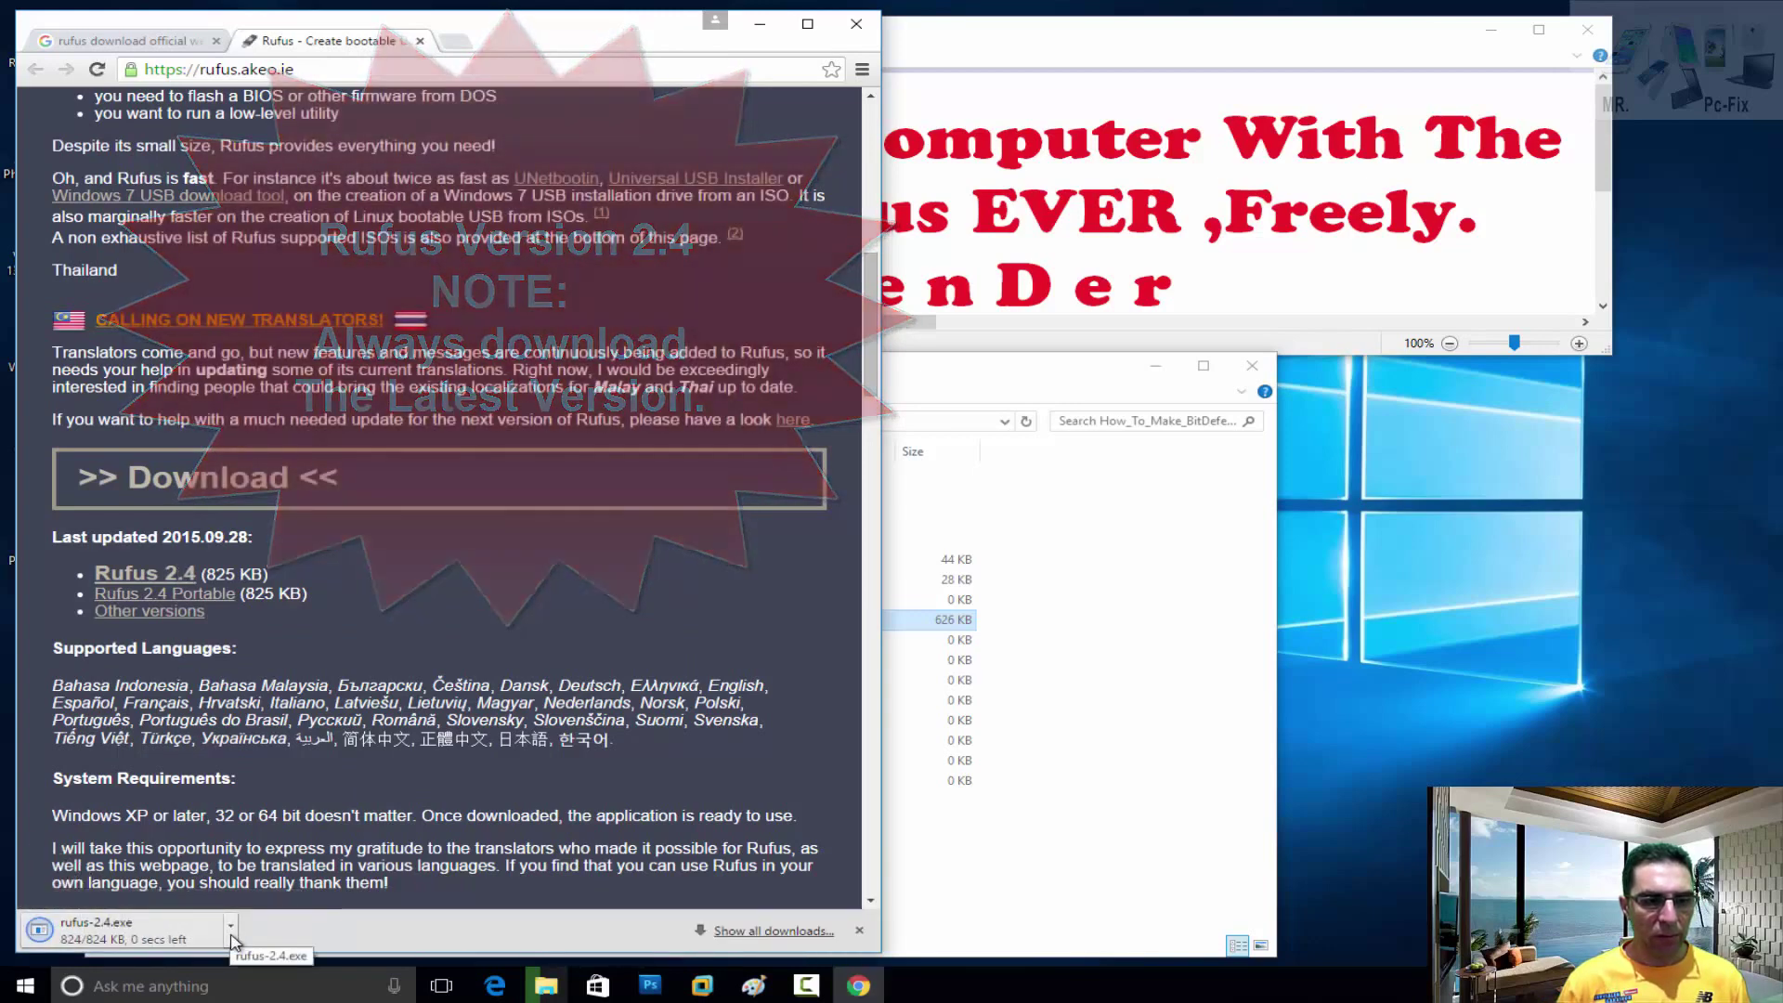
left_click(231, 938)
Show rufus-2.4 in Downloads, then open Multi-Language to find the bitdefender-rescuecd-V3 image
left_click(300, 865)
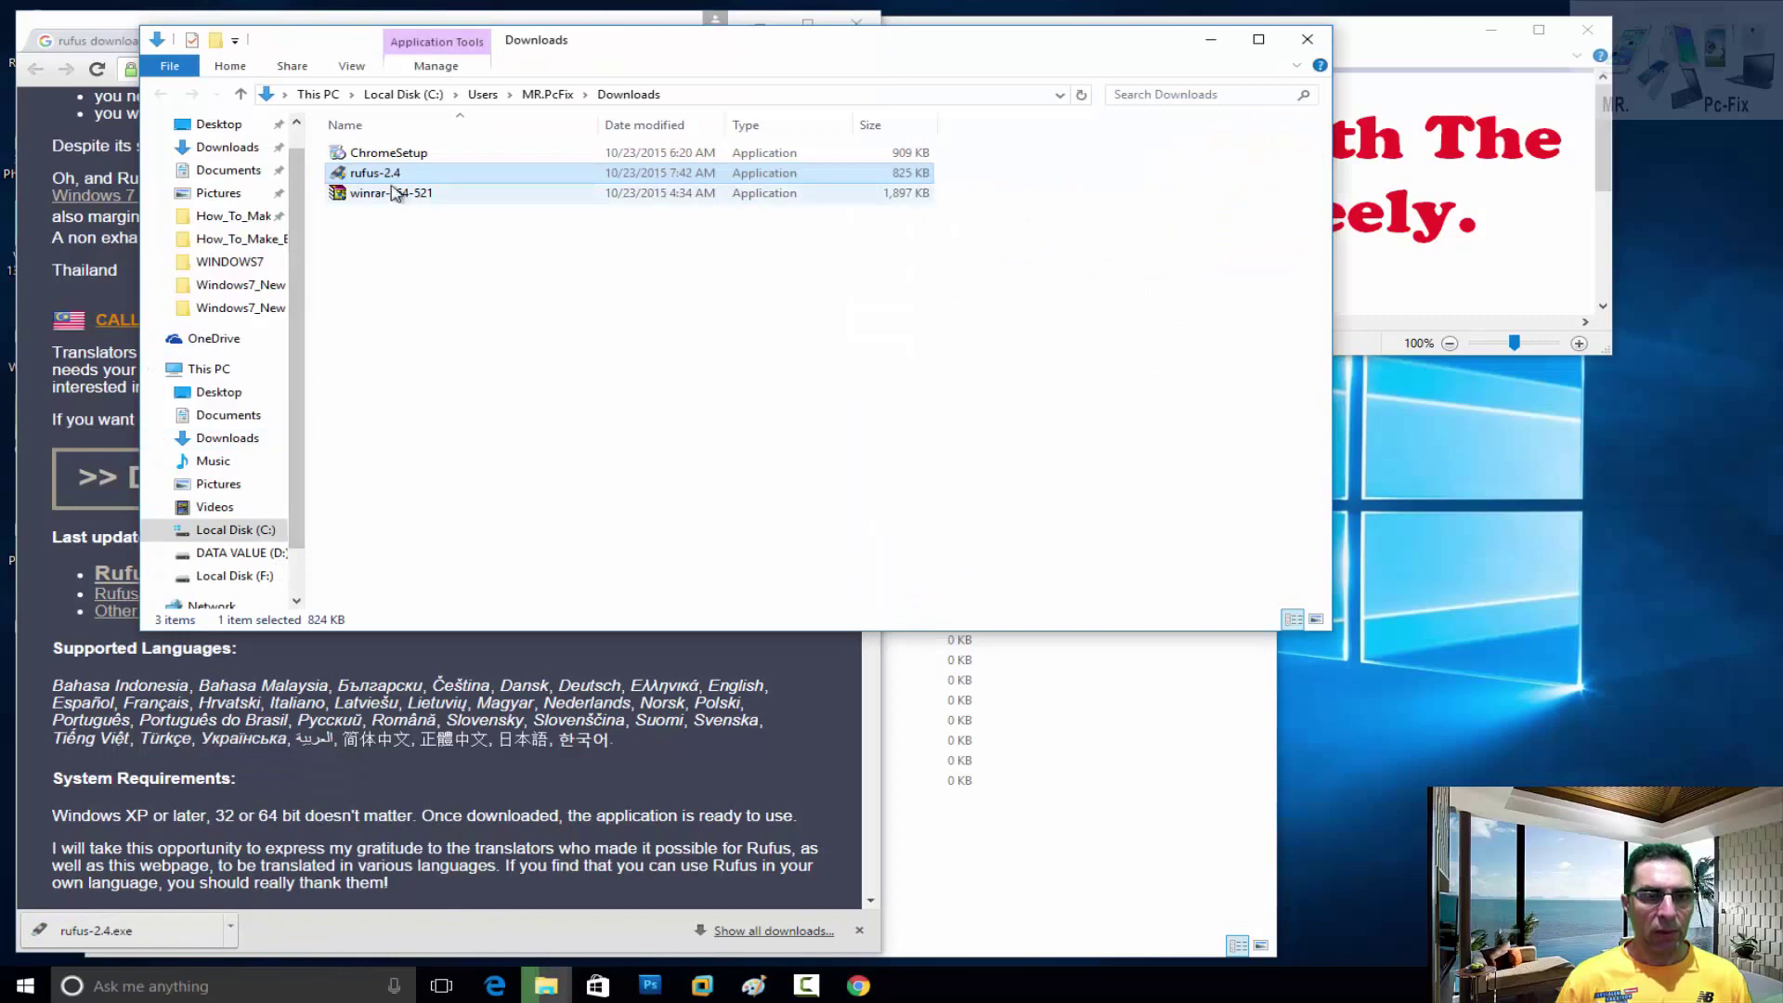
key("alt+Tab")
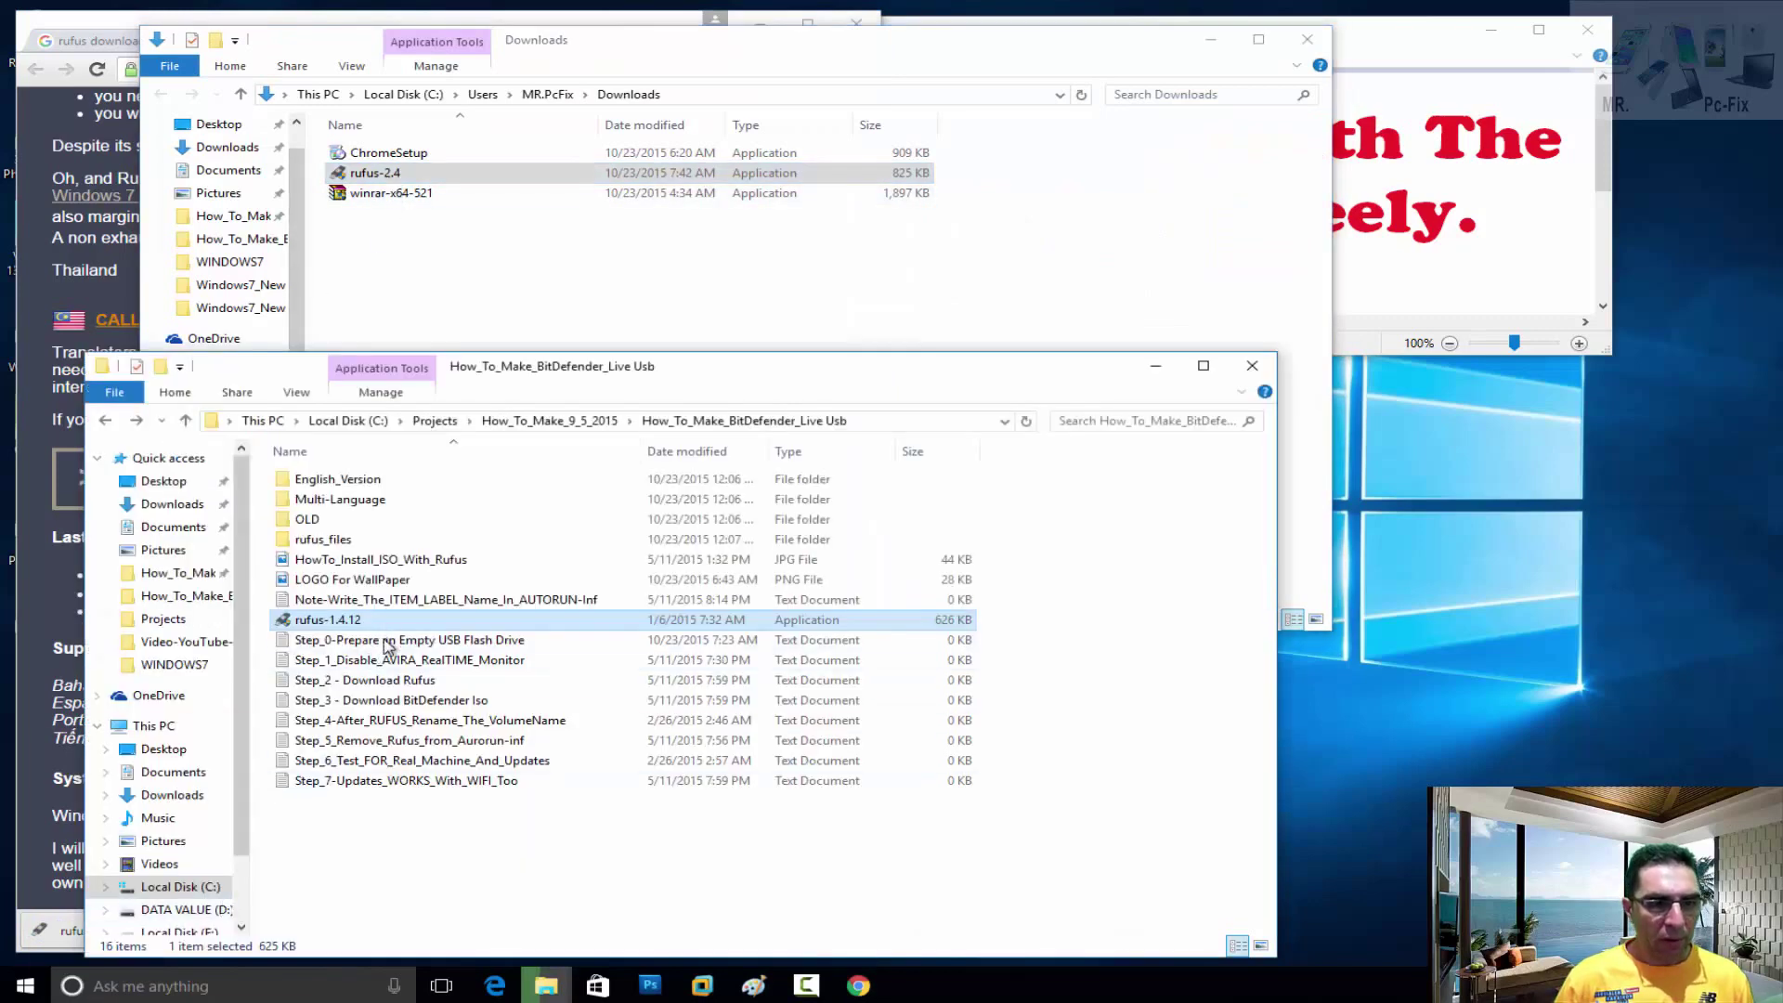
left_click(415, 702)
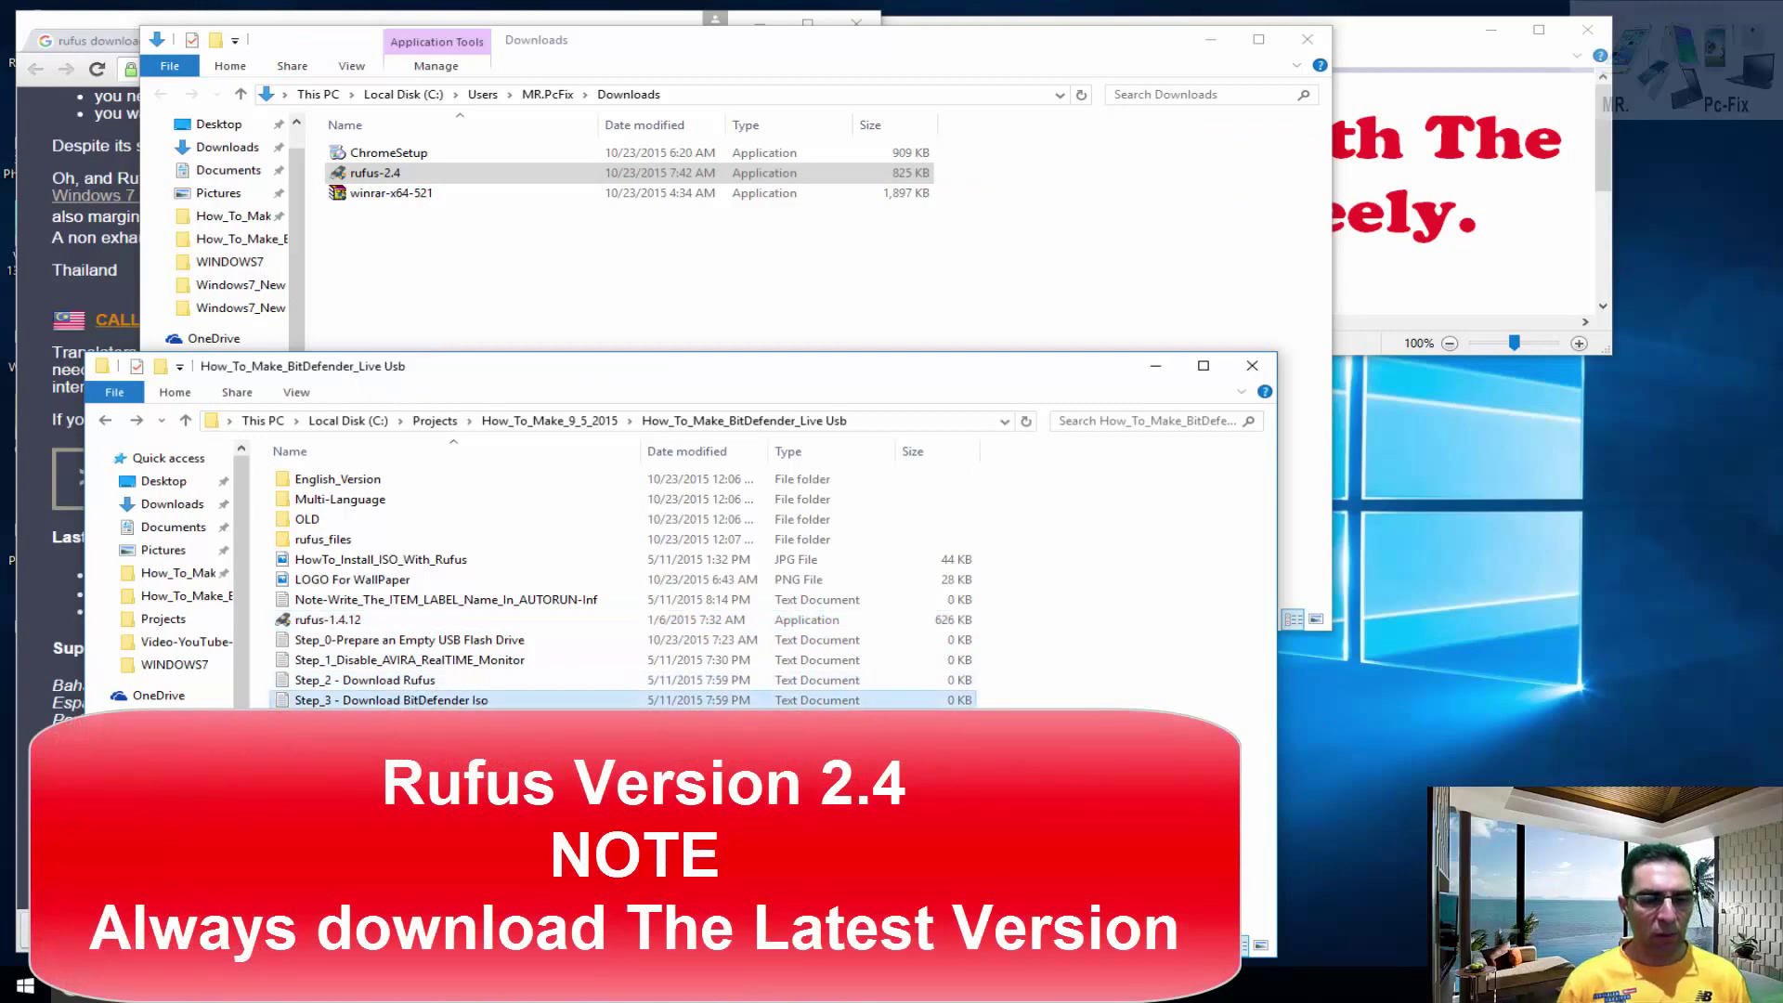
double_click(363, 501)
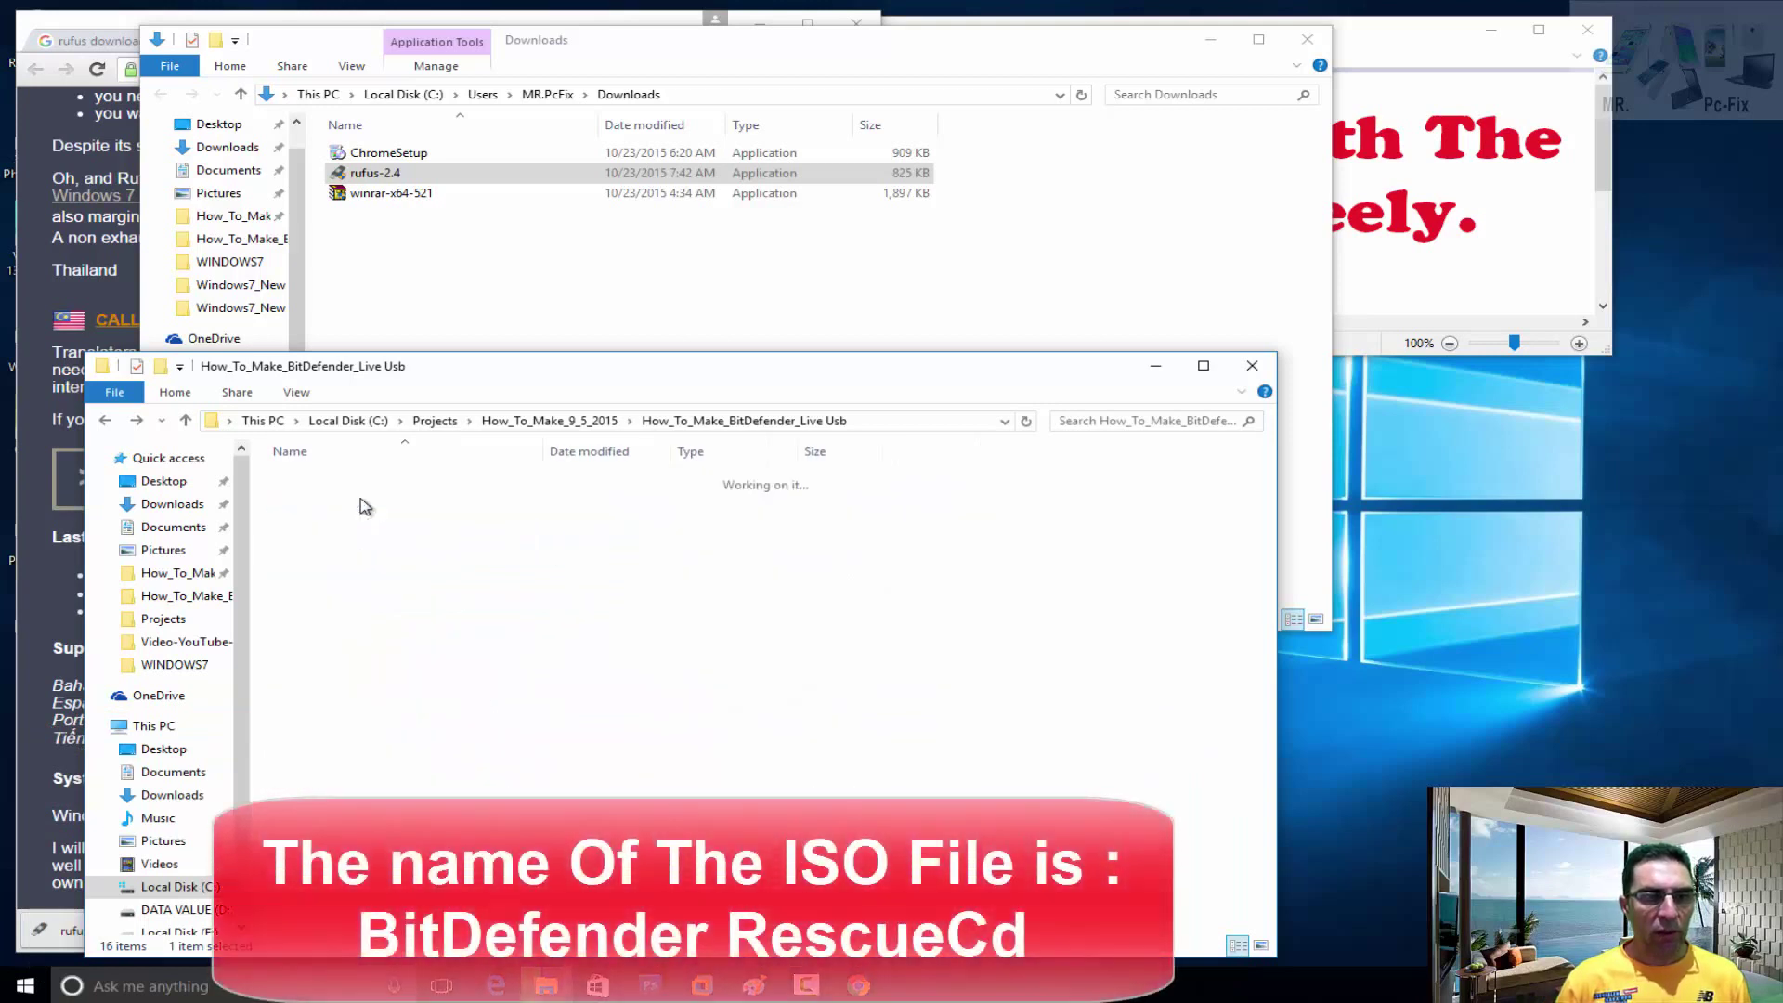
left_click(388, 492)
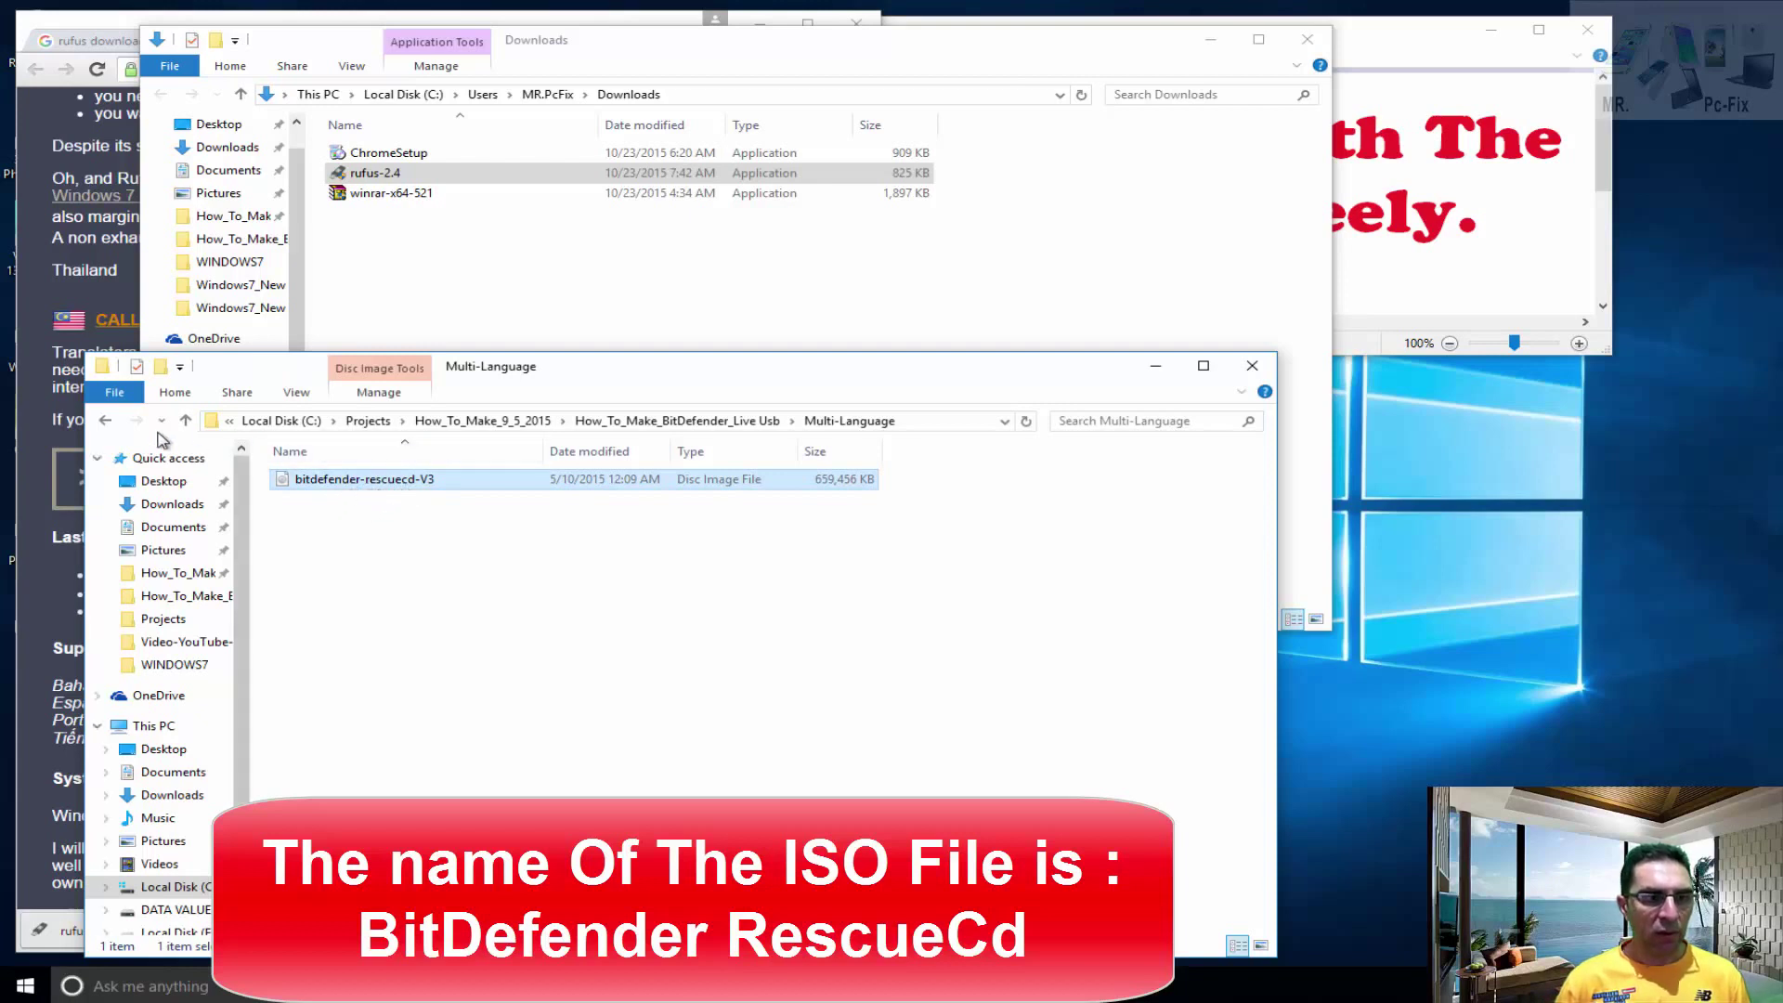
Search Google for 'bitdefender rescue disk download official website' and open the Index of /rescue_cd result
left_click(105, 420)
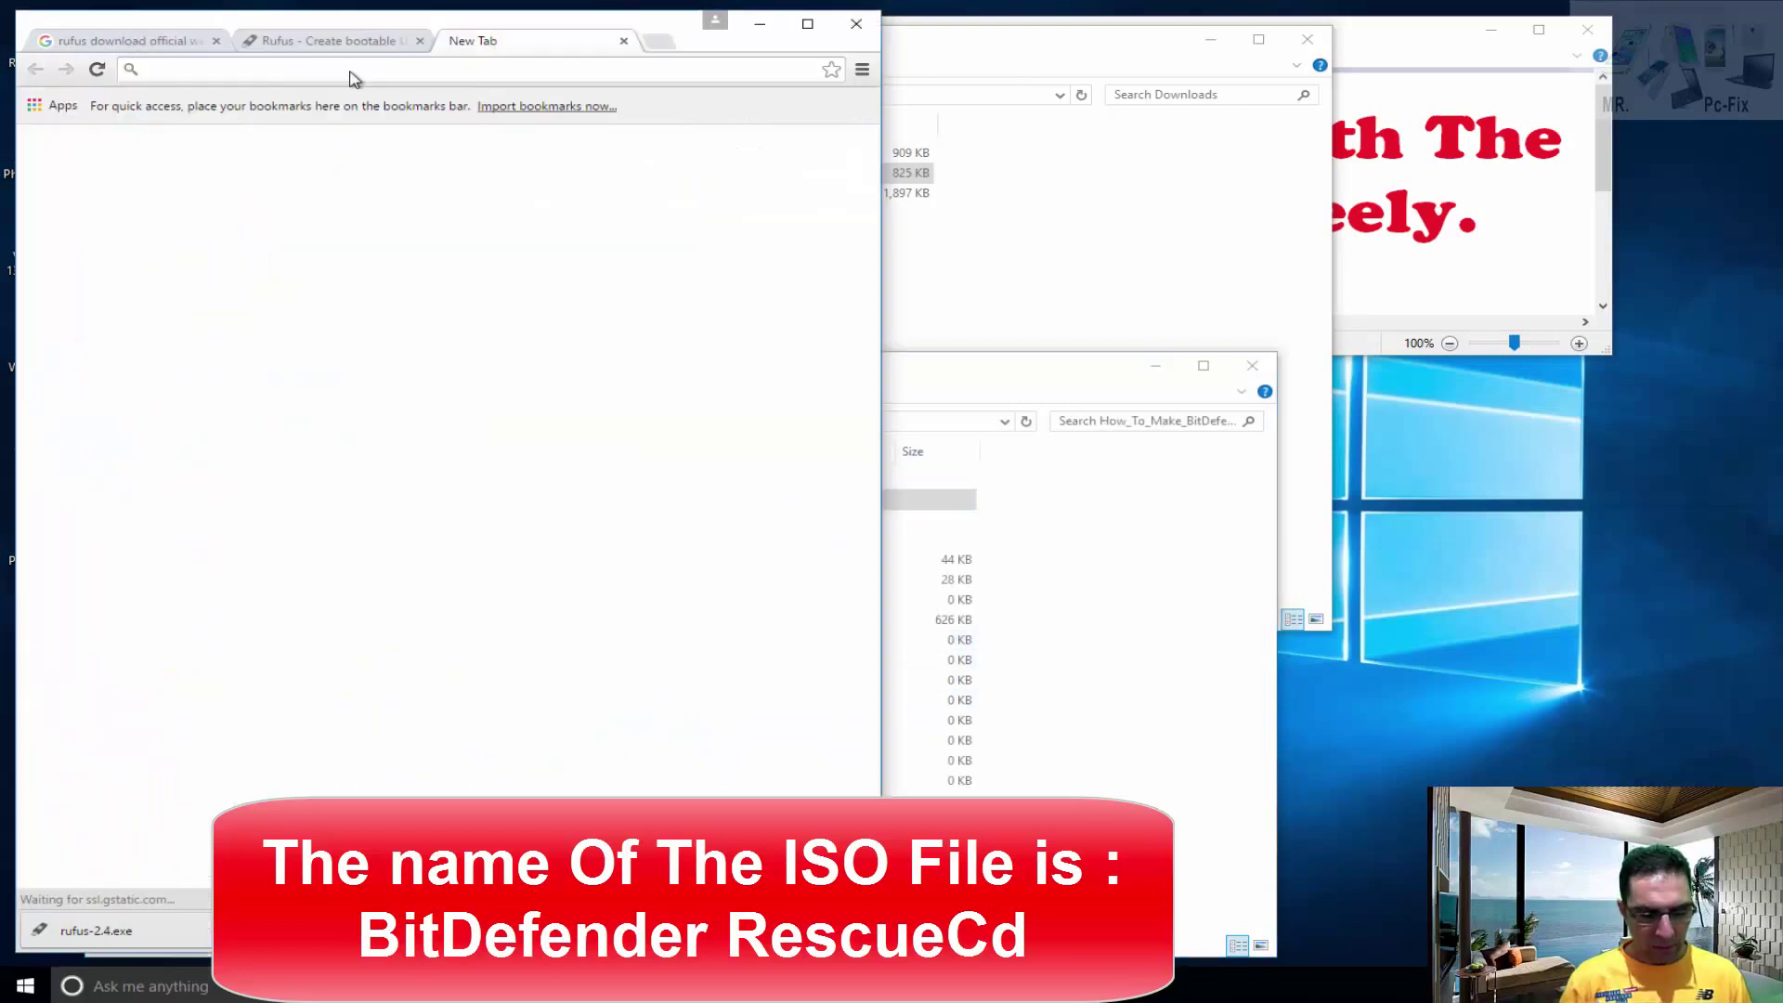
type("bitde")
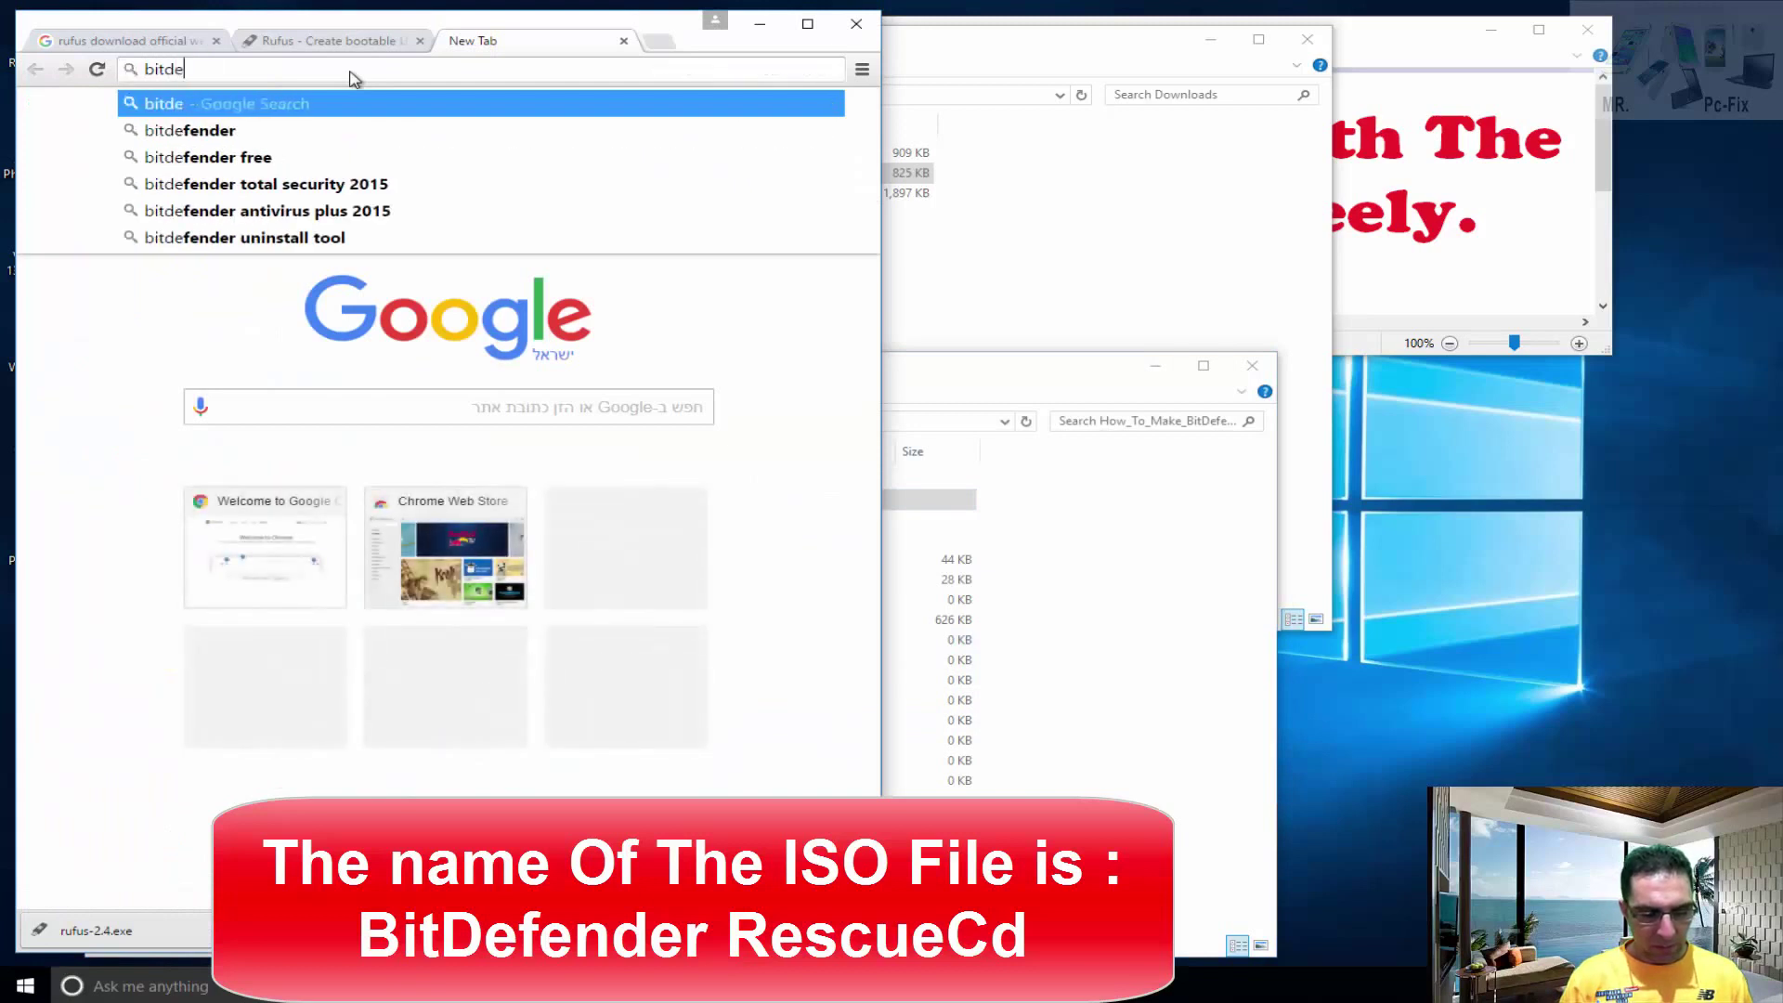
type("fe")
type("nder rescue disk download official website")
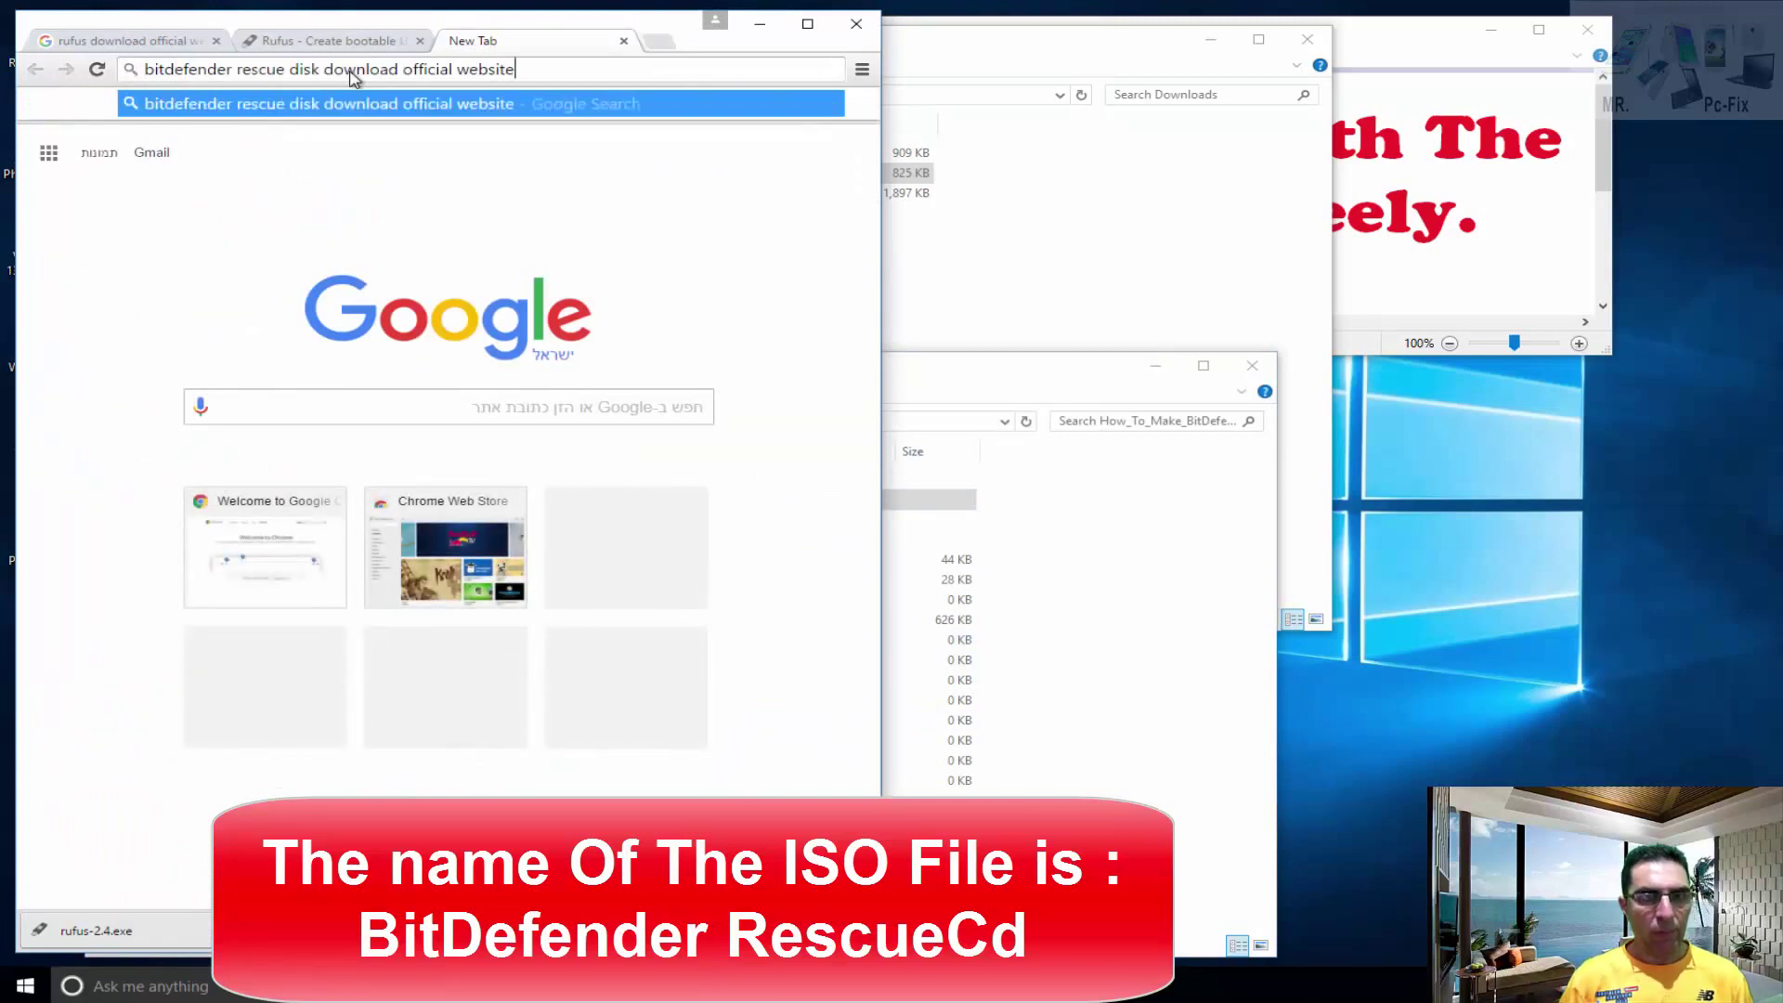
key("Return")
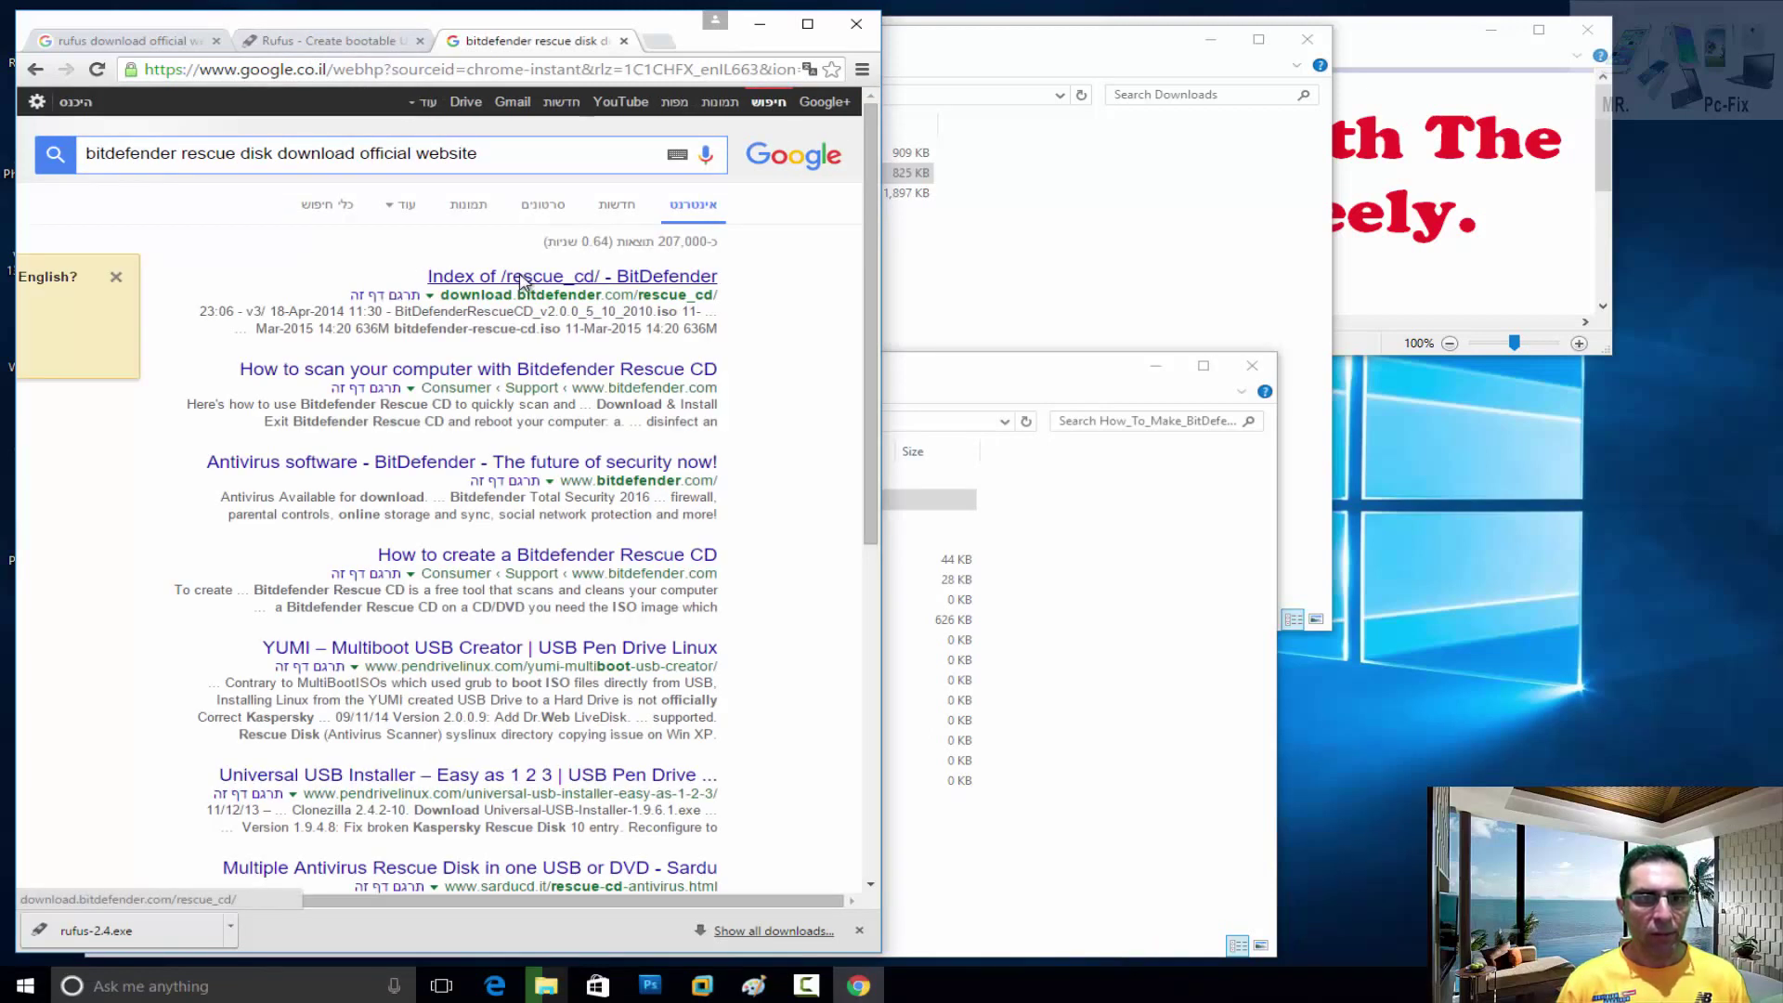
middle_click(522, 277)
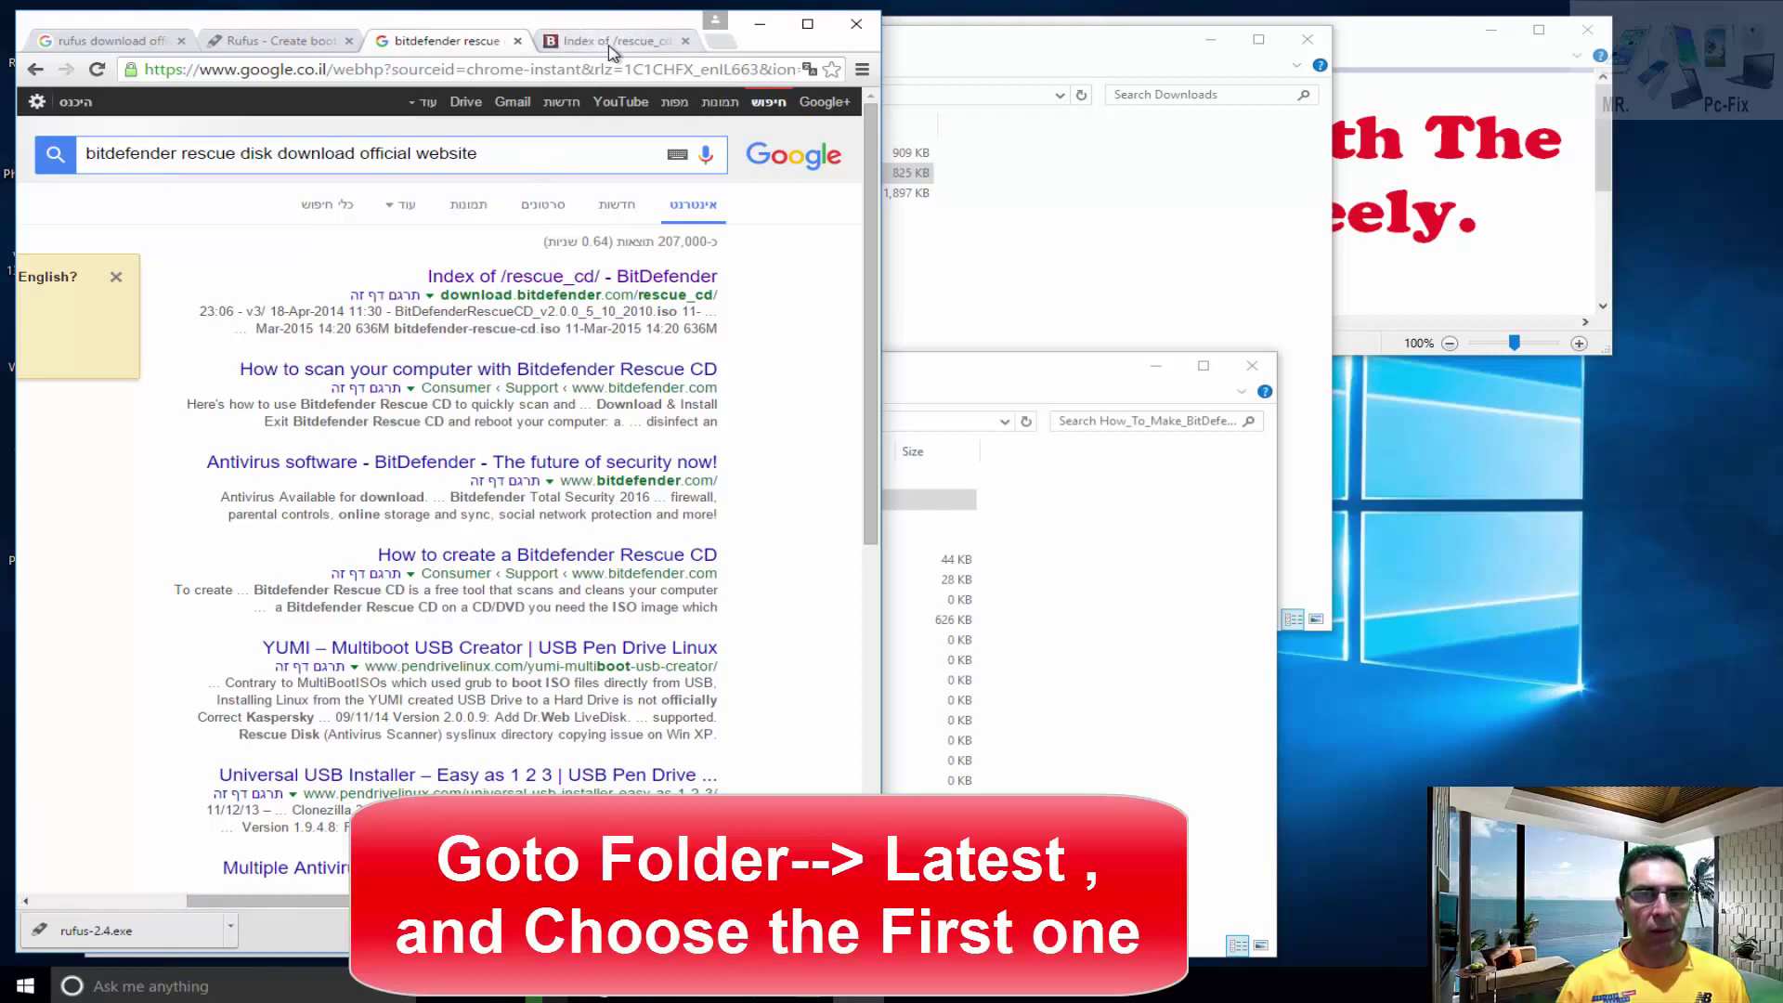
Download bitdefender-rescue-cd.iso from the rescue_cd latest/ folder and minimize Chrome
left_click(610, 44)
left_click(59, 257)
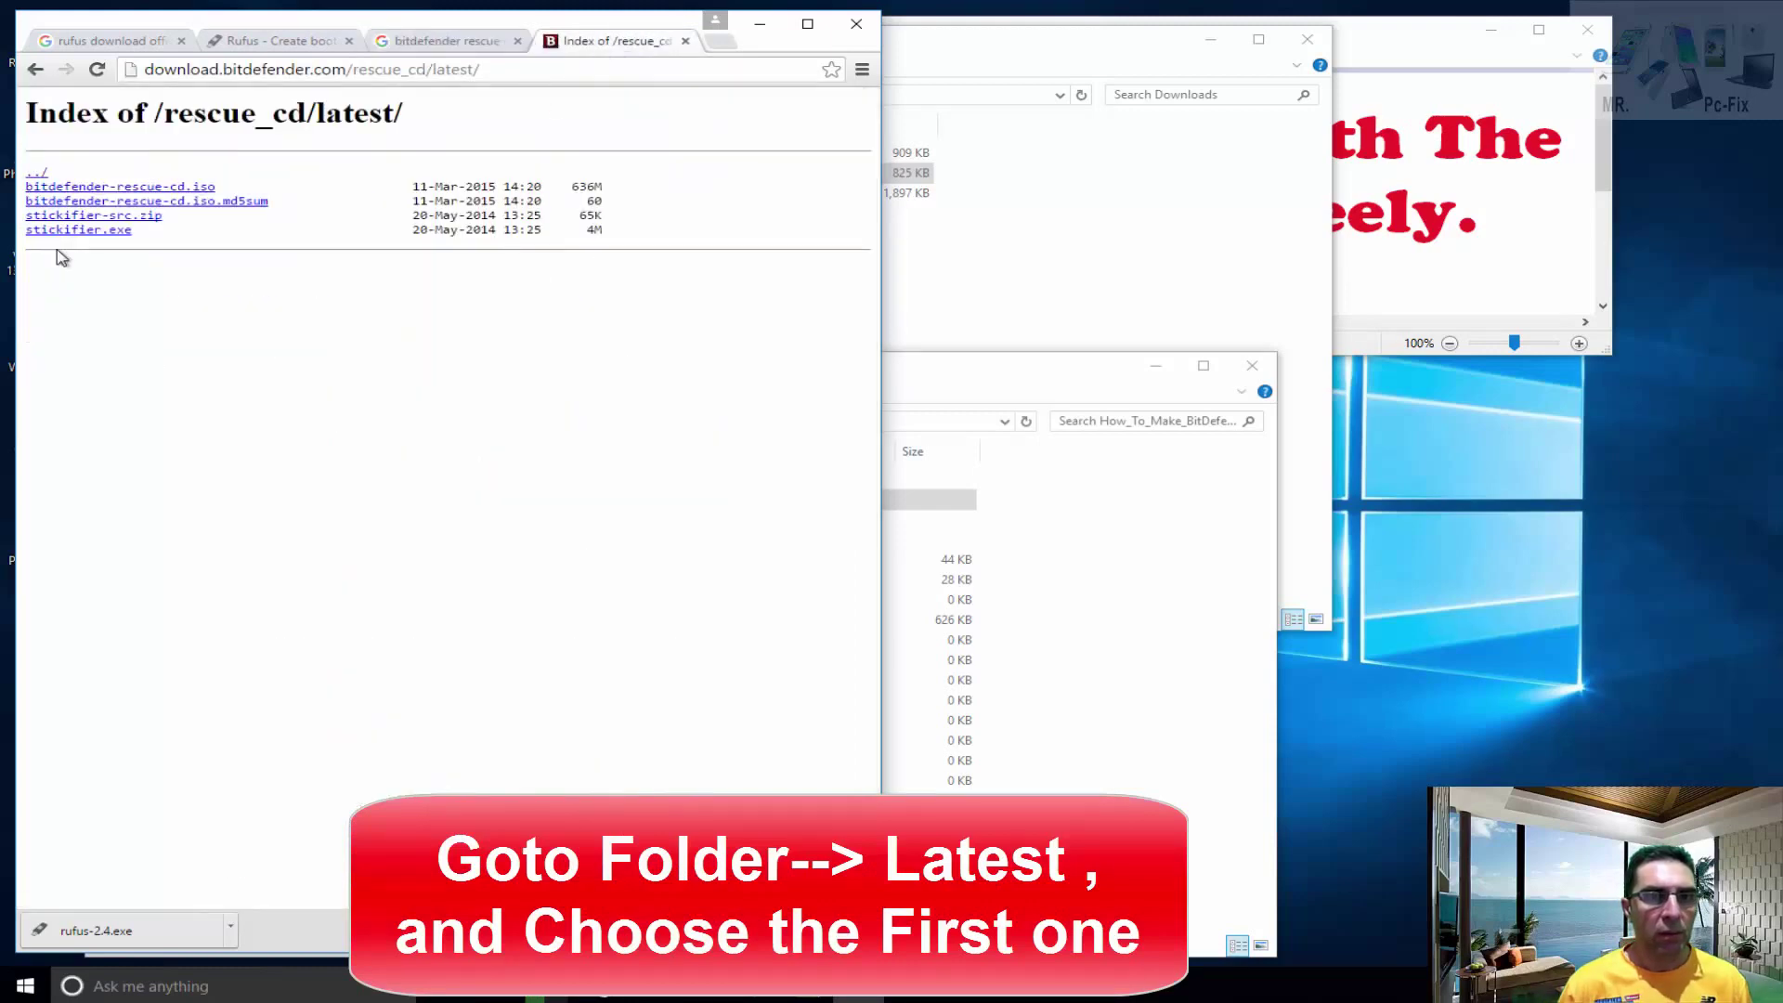
left_click(136, 190)
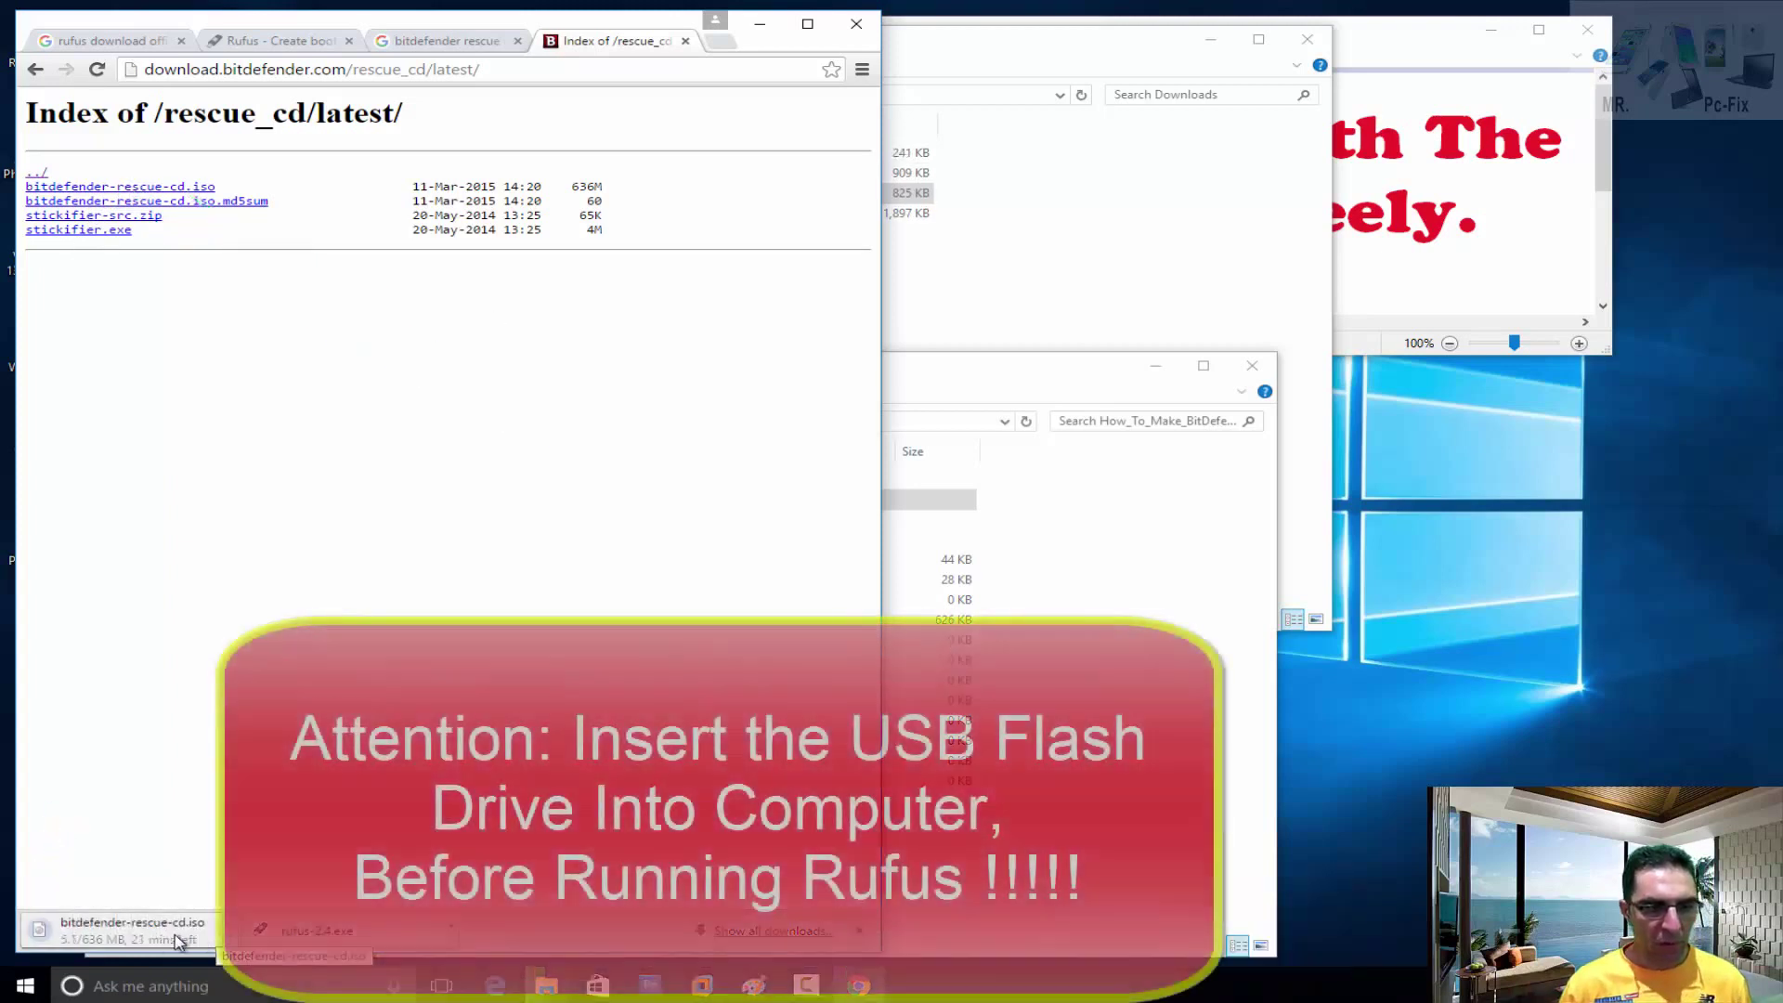
left_click(170, 939)
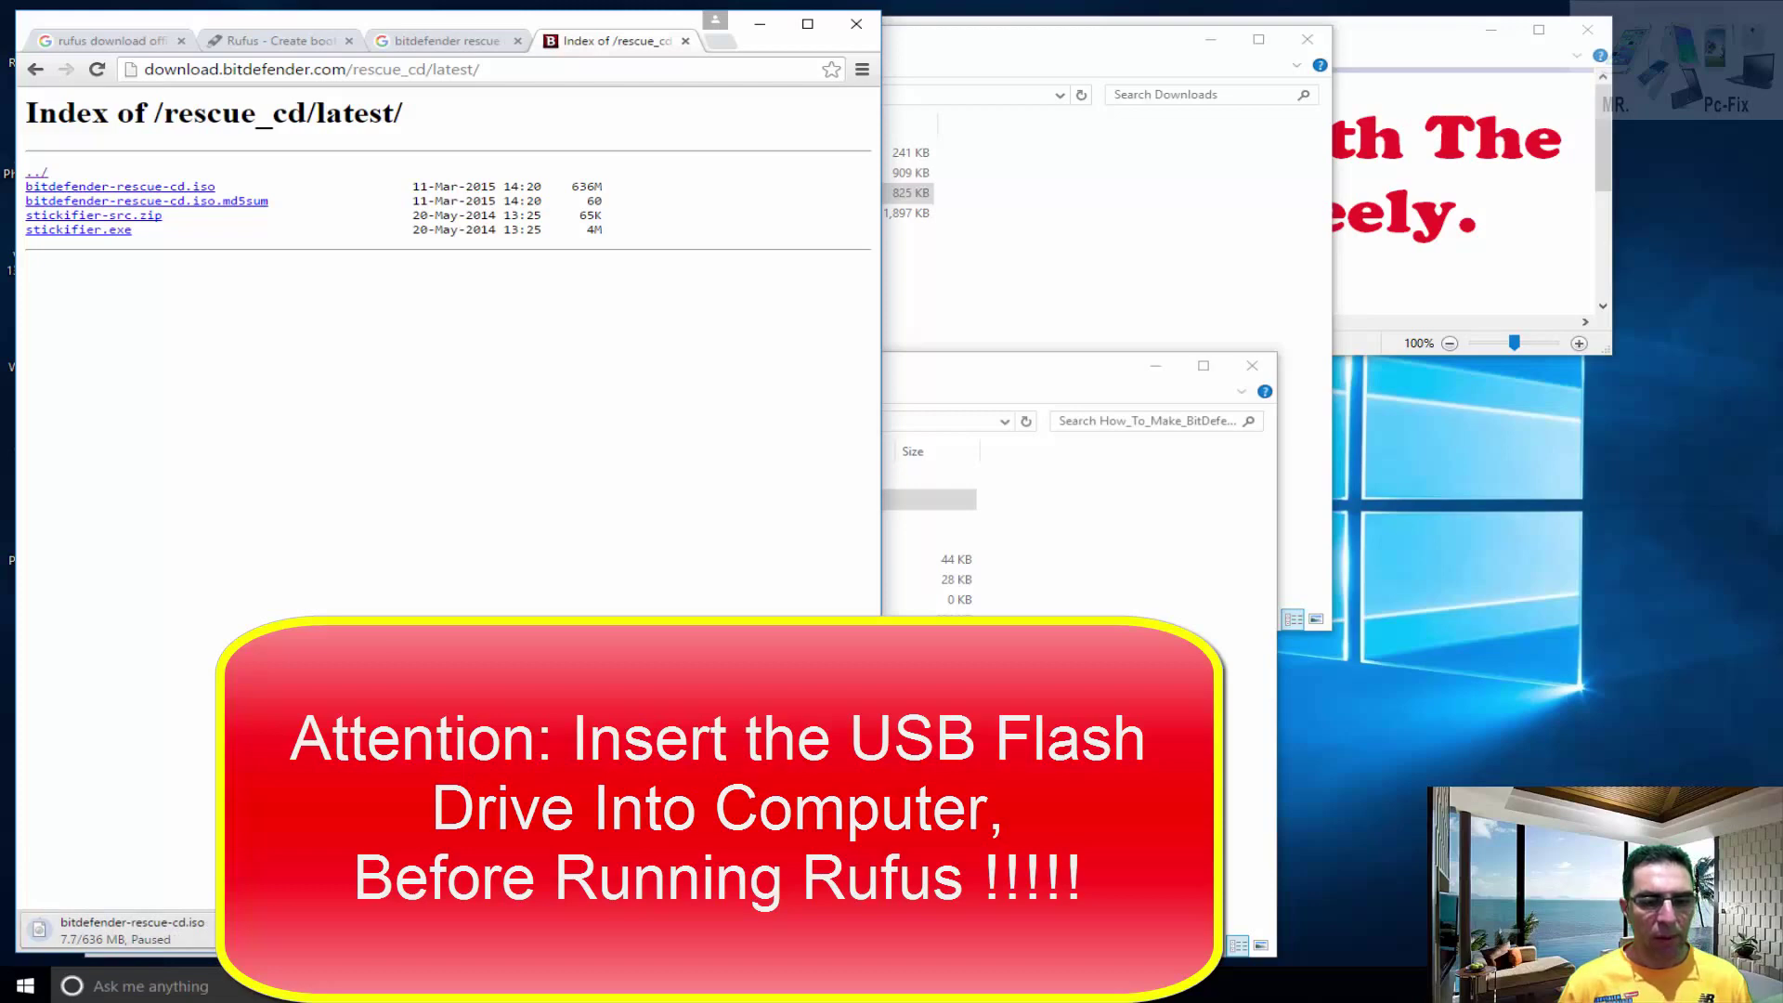
left_click(759, 23)
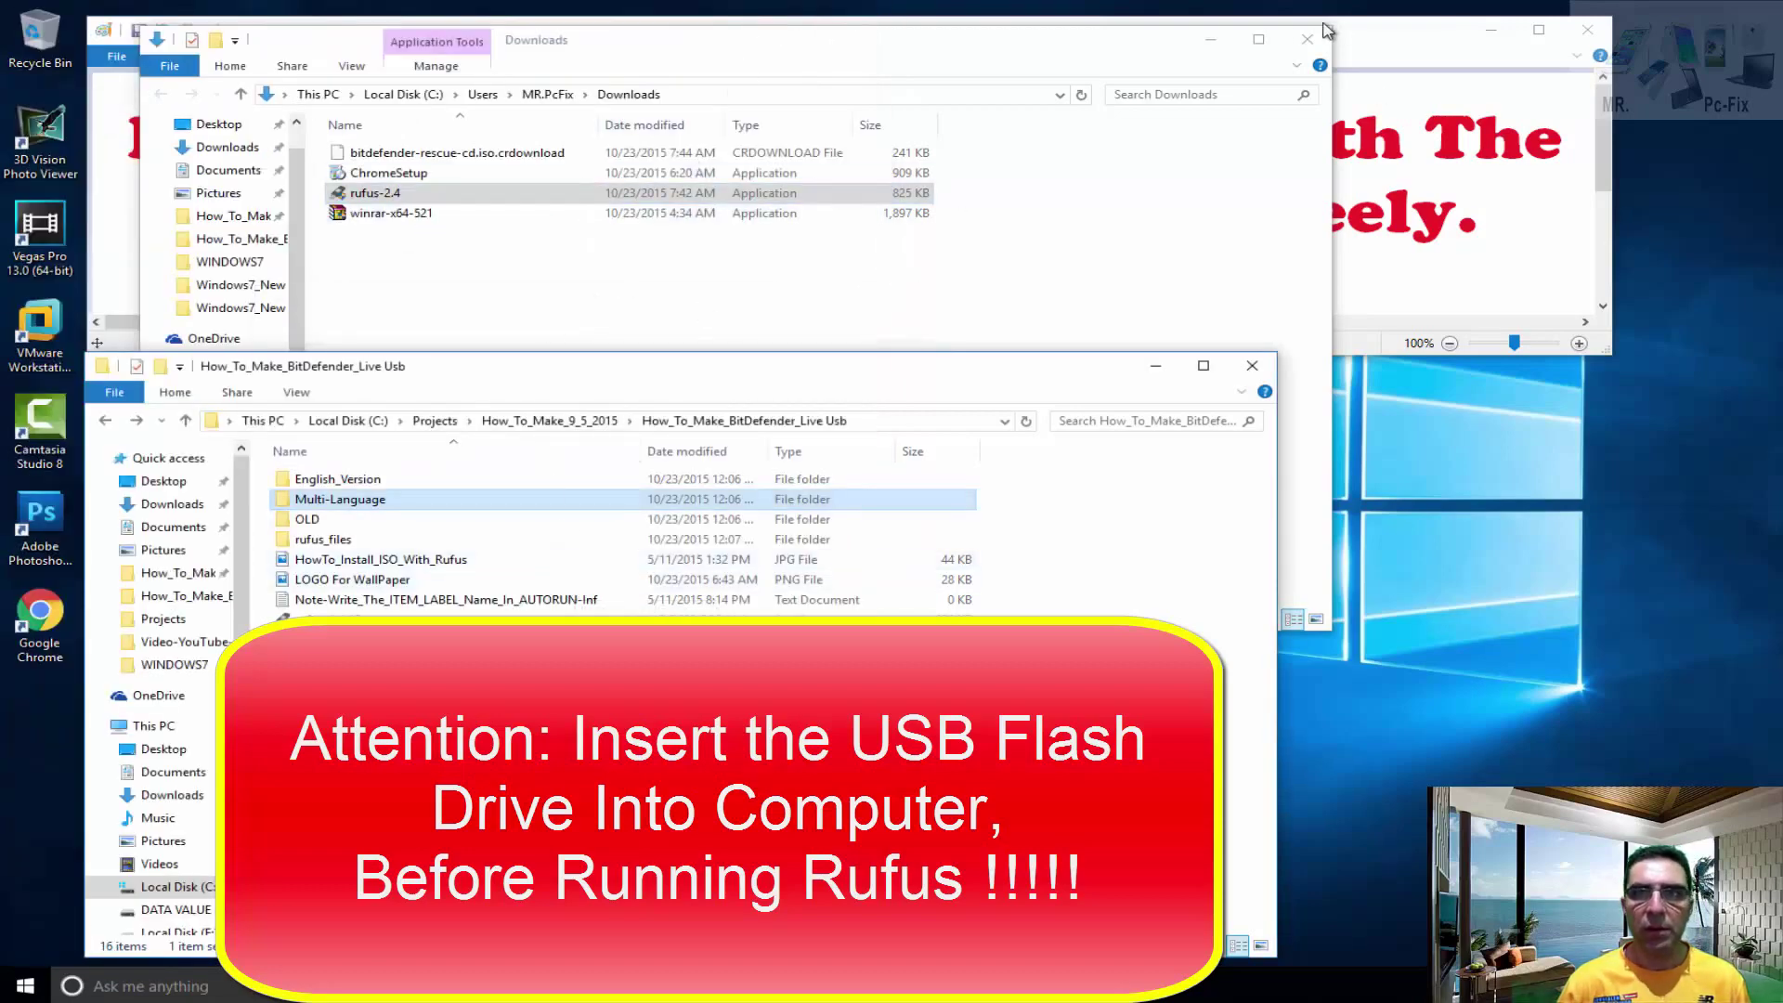
Cut the rufus-2.4 file from the Downloads folder
left_click(1212, 41)
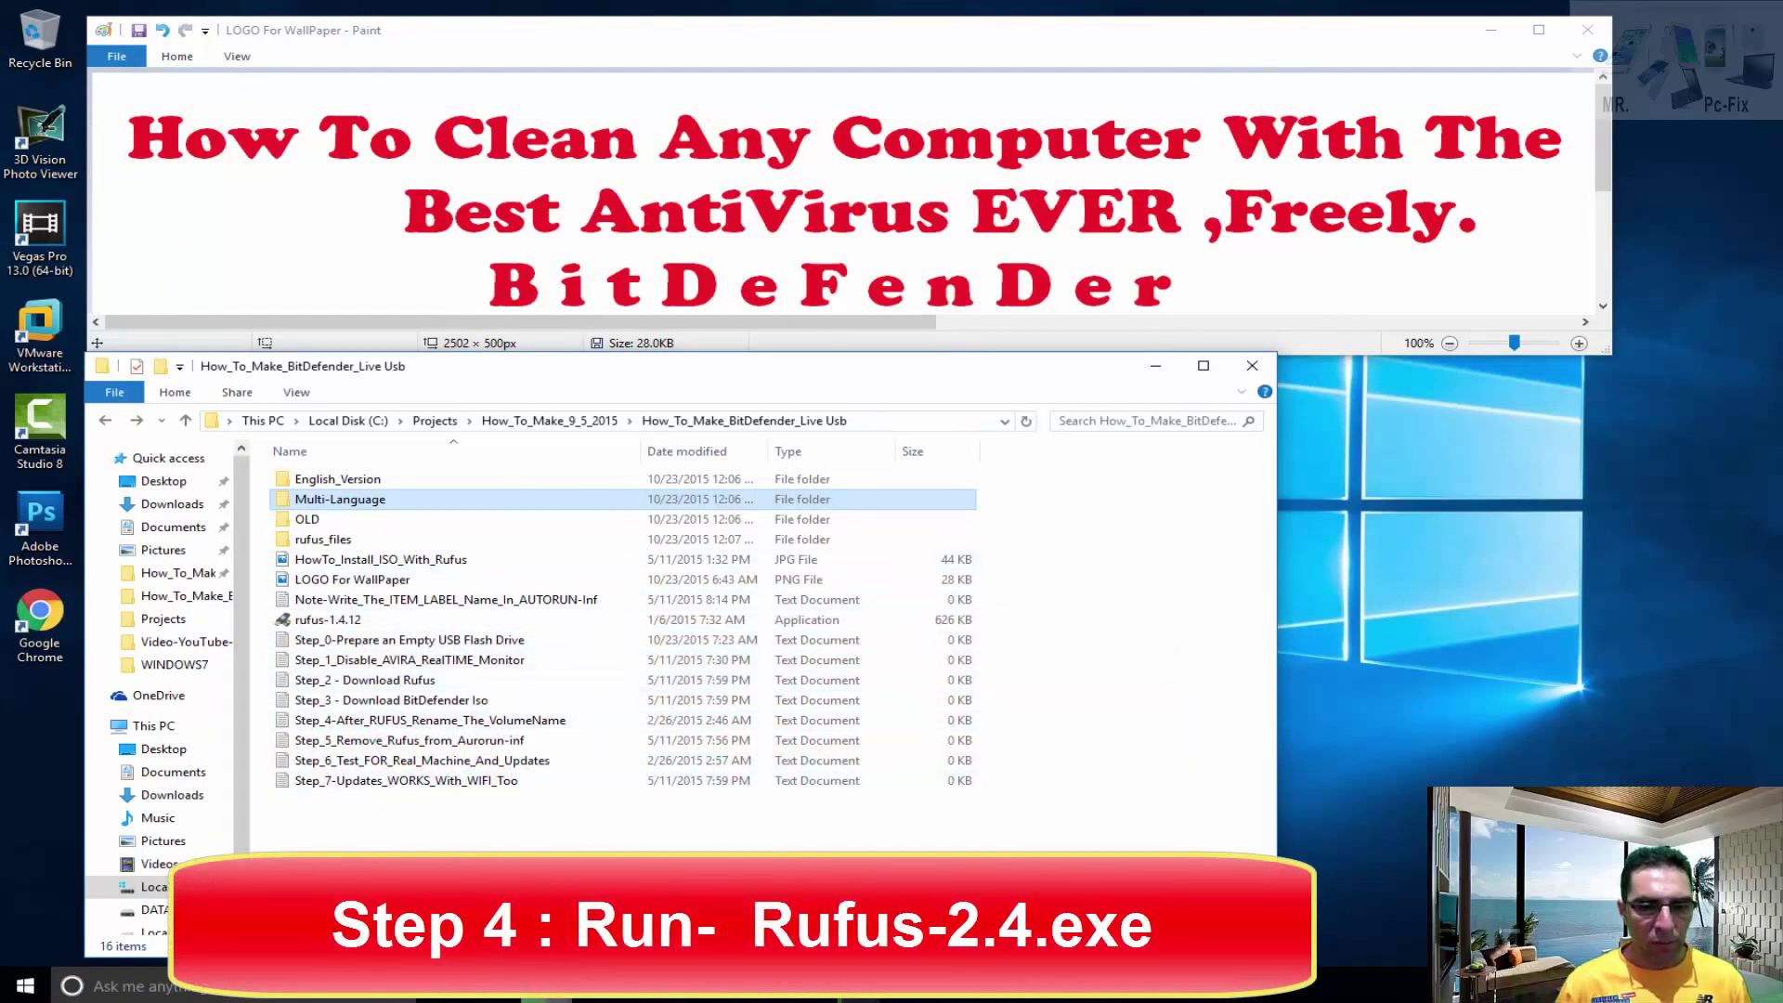
left_click(597, 999)
mouse_move(548, 989)
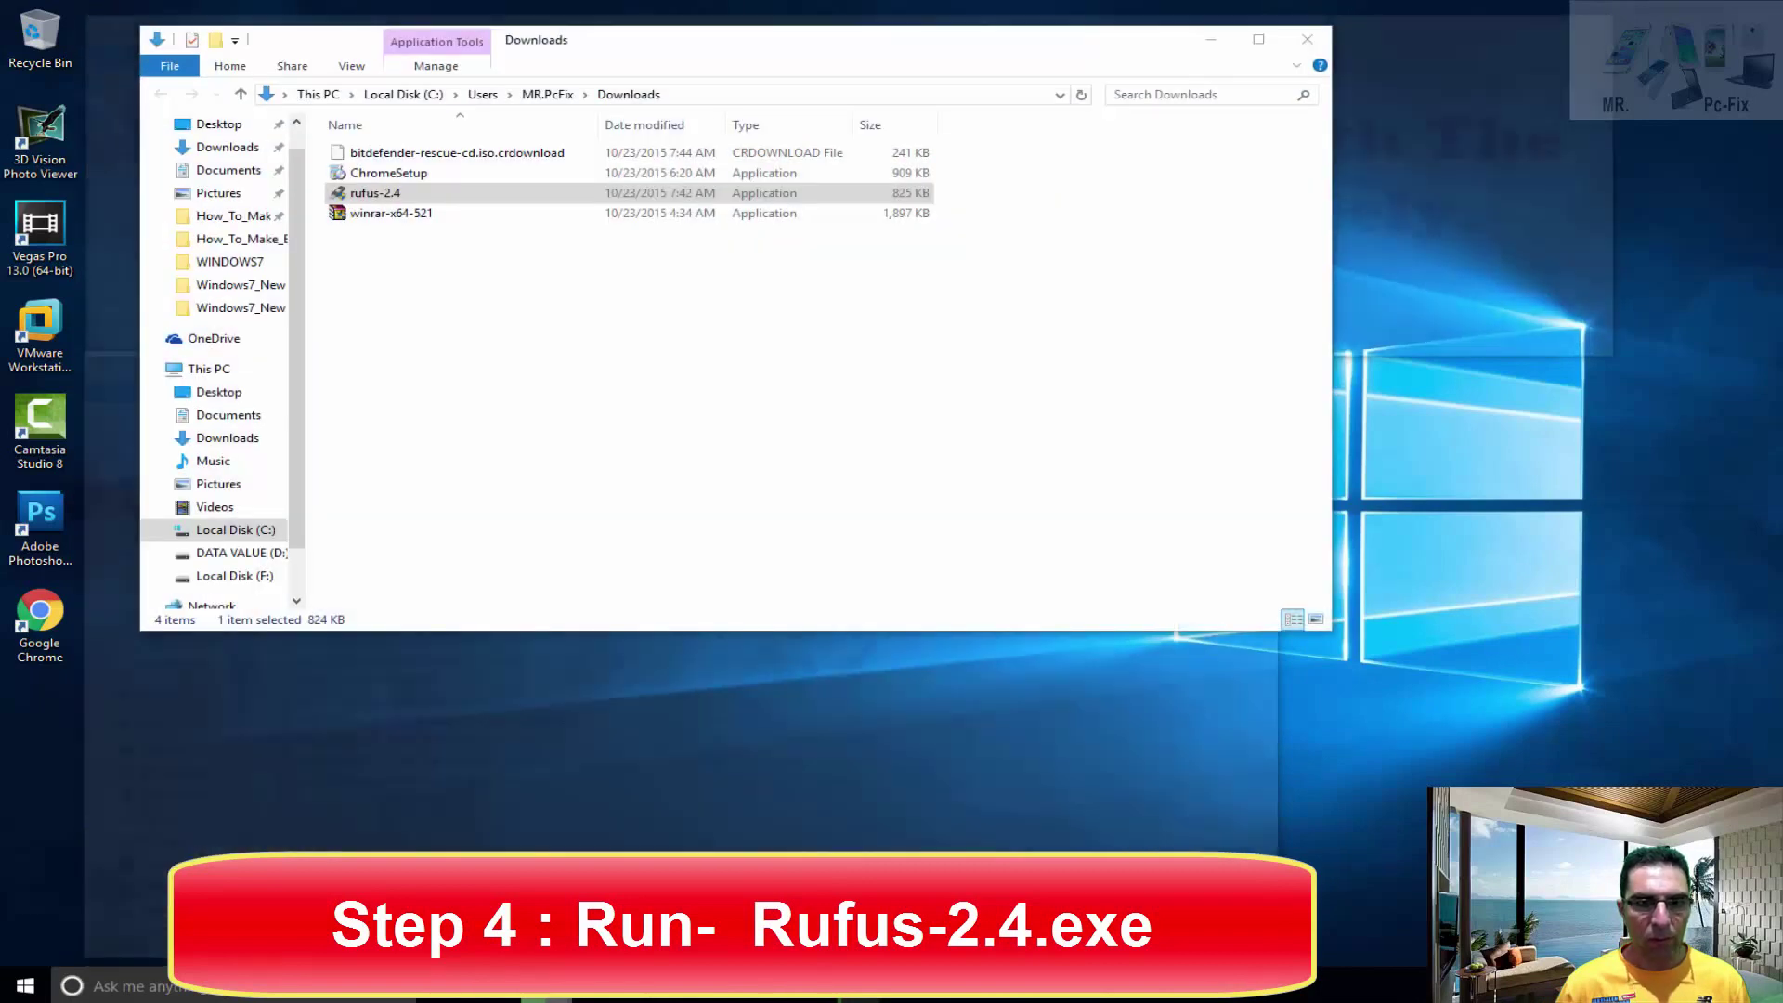
left_click(841, 834)
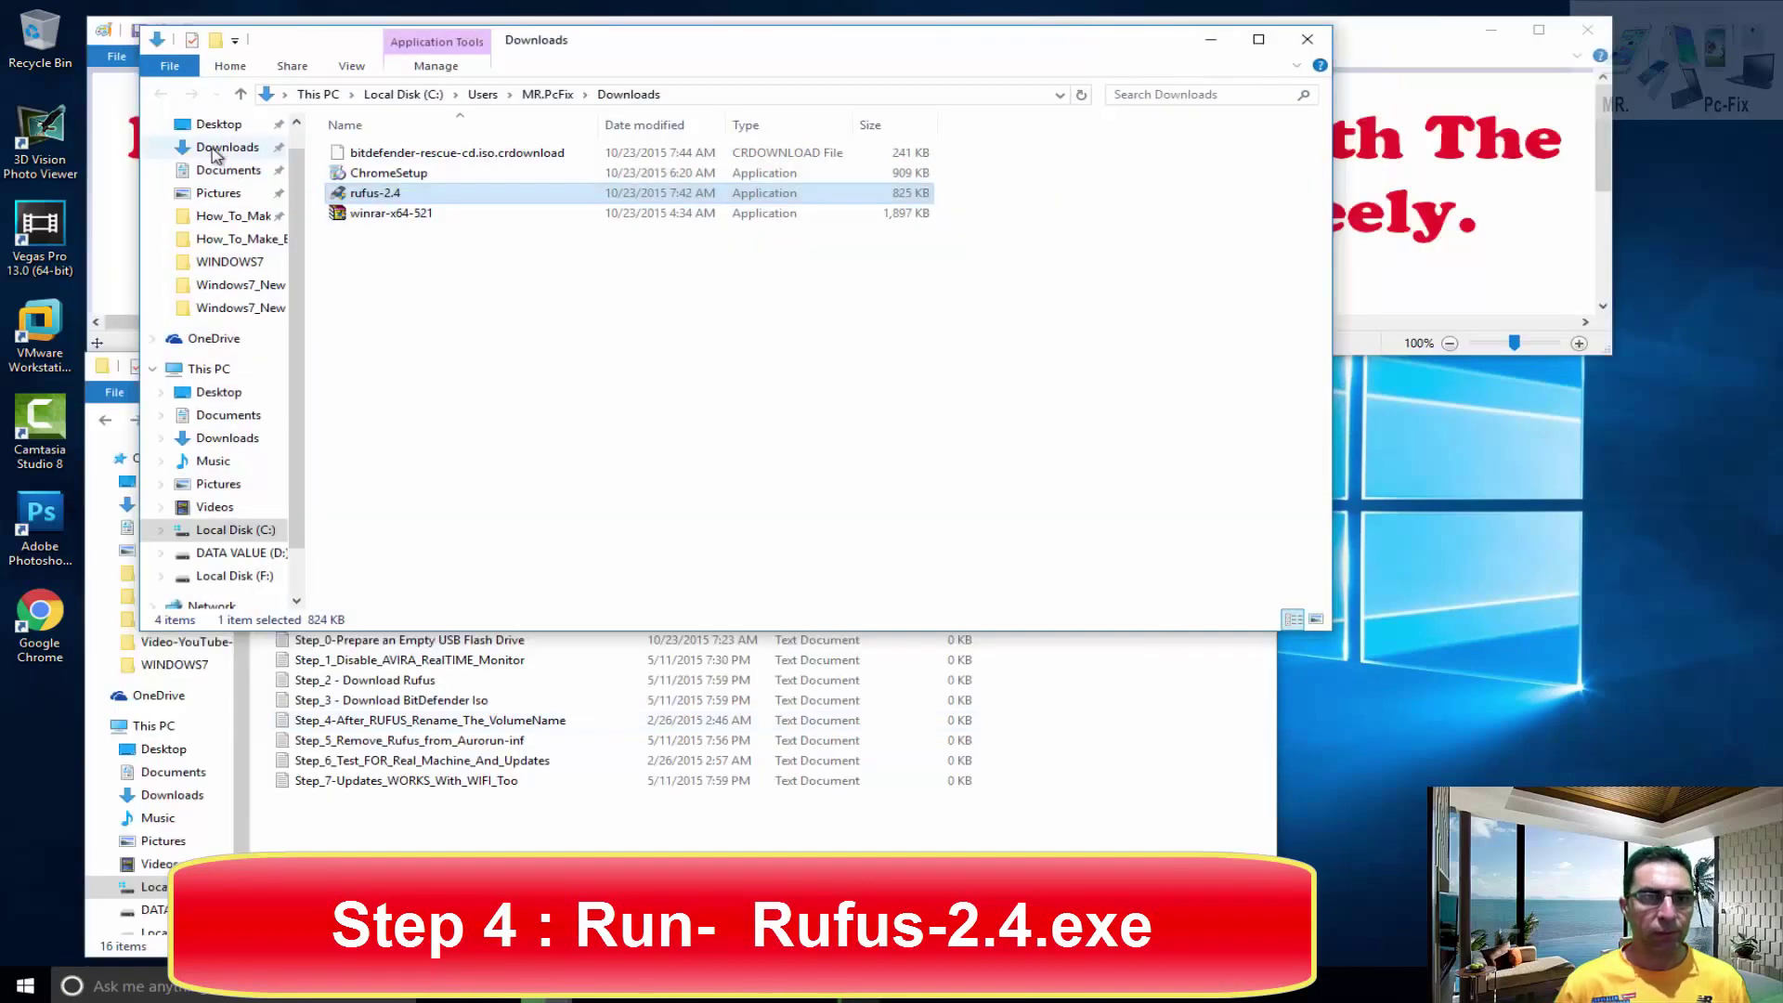
right_click(384, 200)
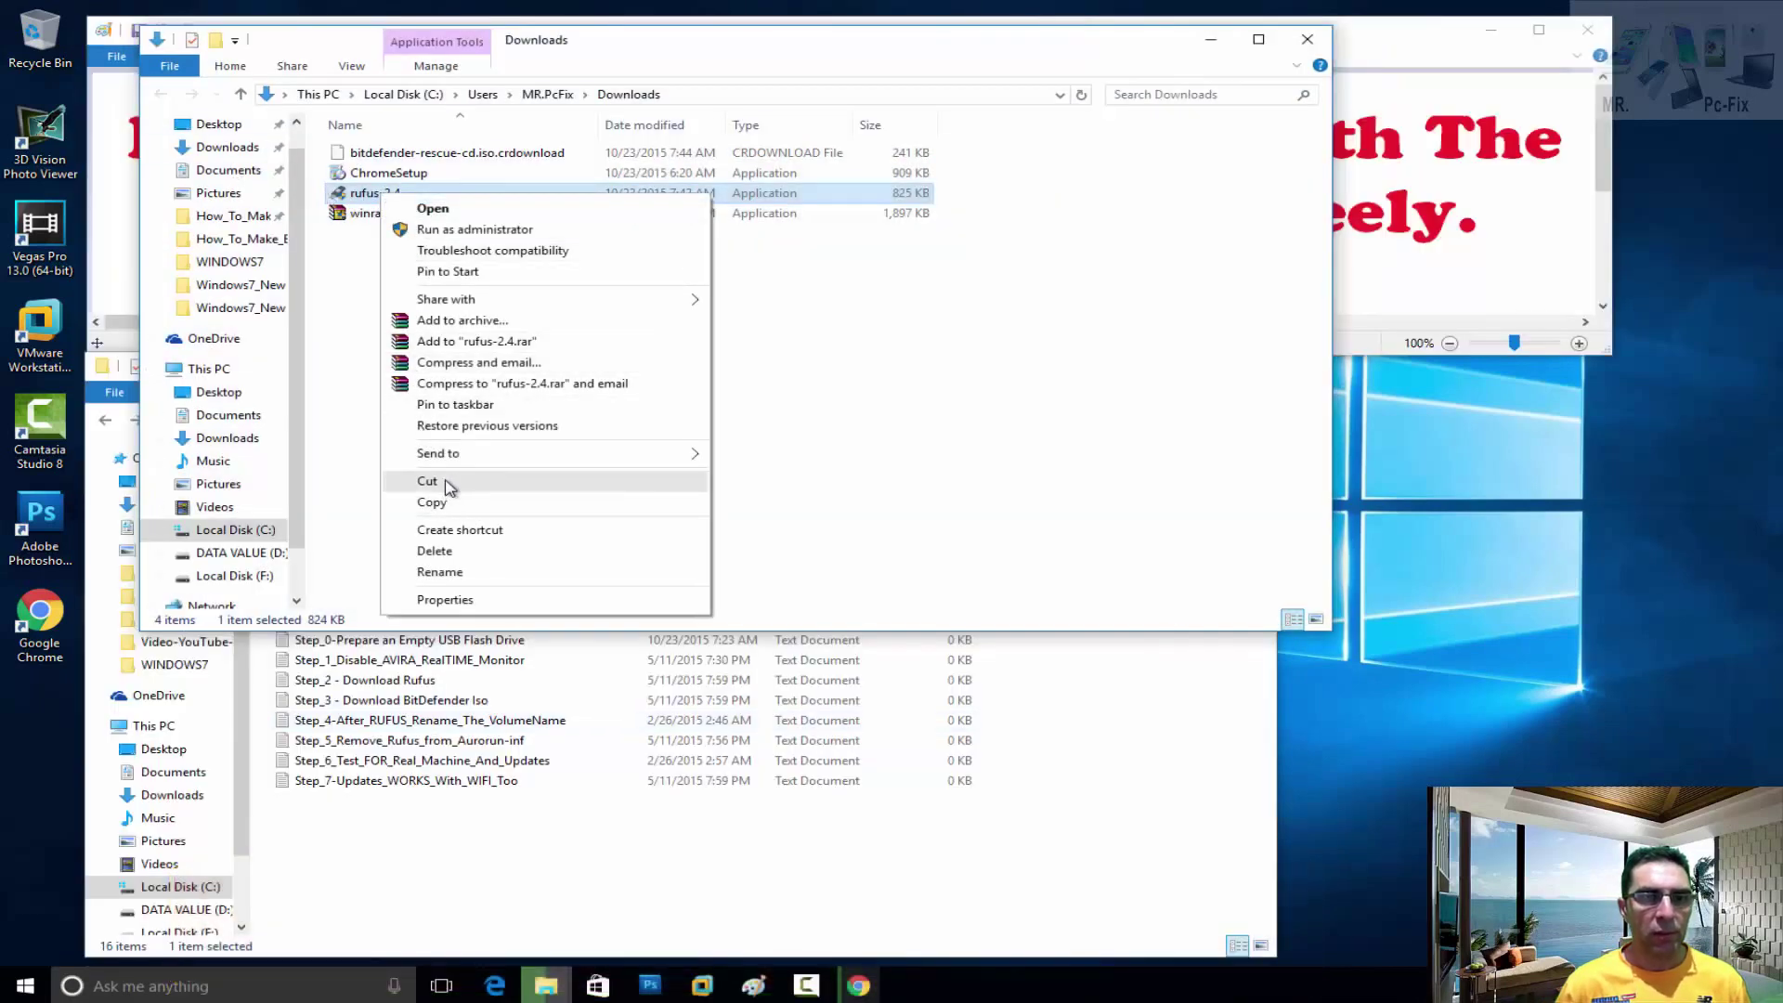
left_click(448, 483)
Paste rufus-2.4 into the BitDefender project folder and run it, allowing online update checks
left_click(457, 854)
right_click(457, 845)
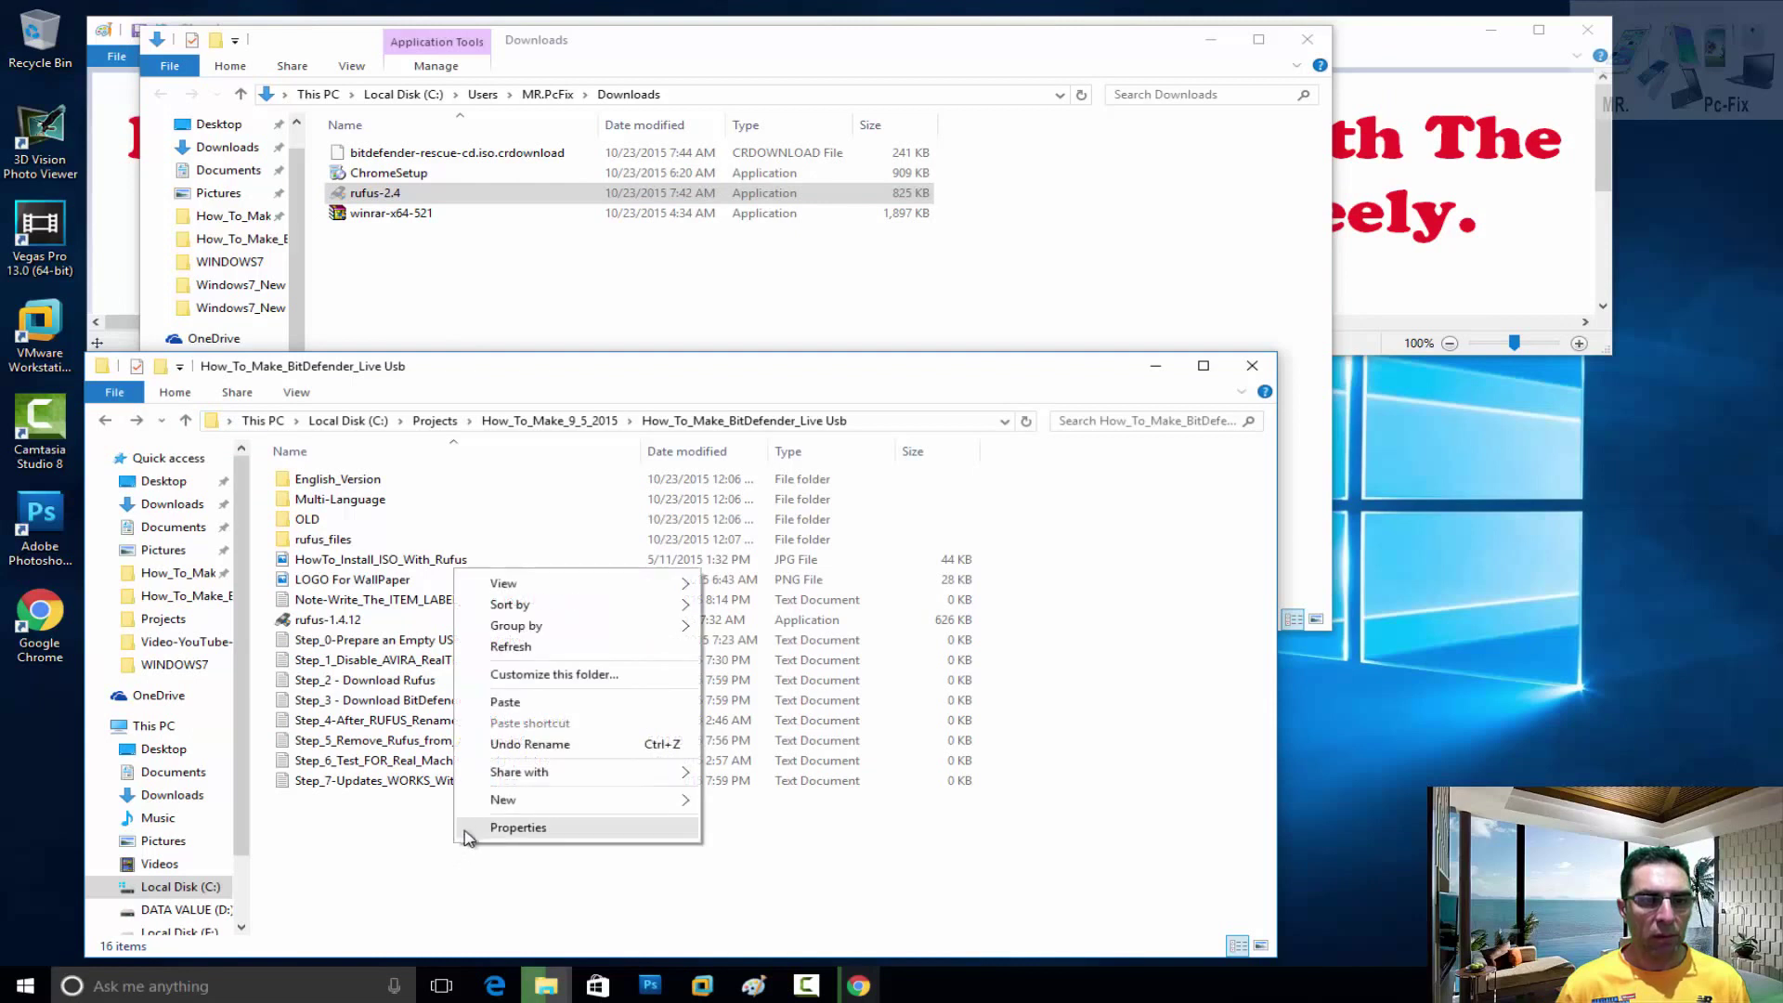
left_click(548, 701)
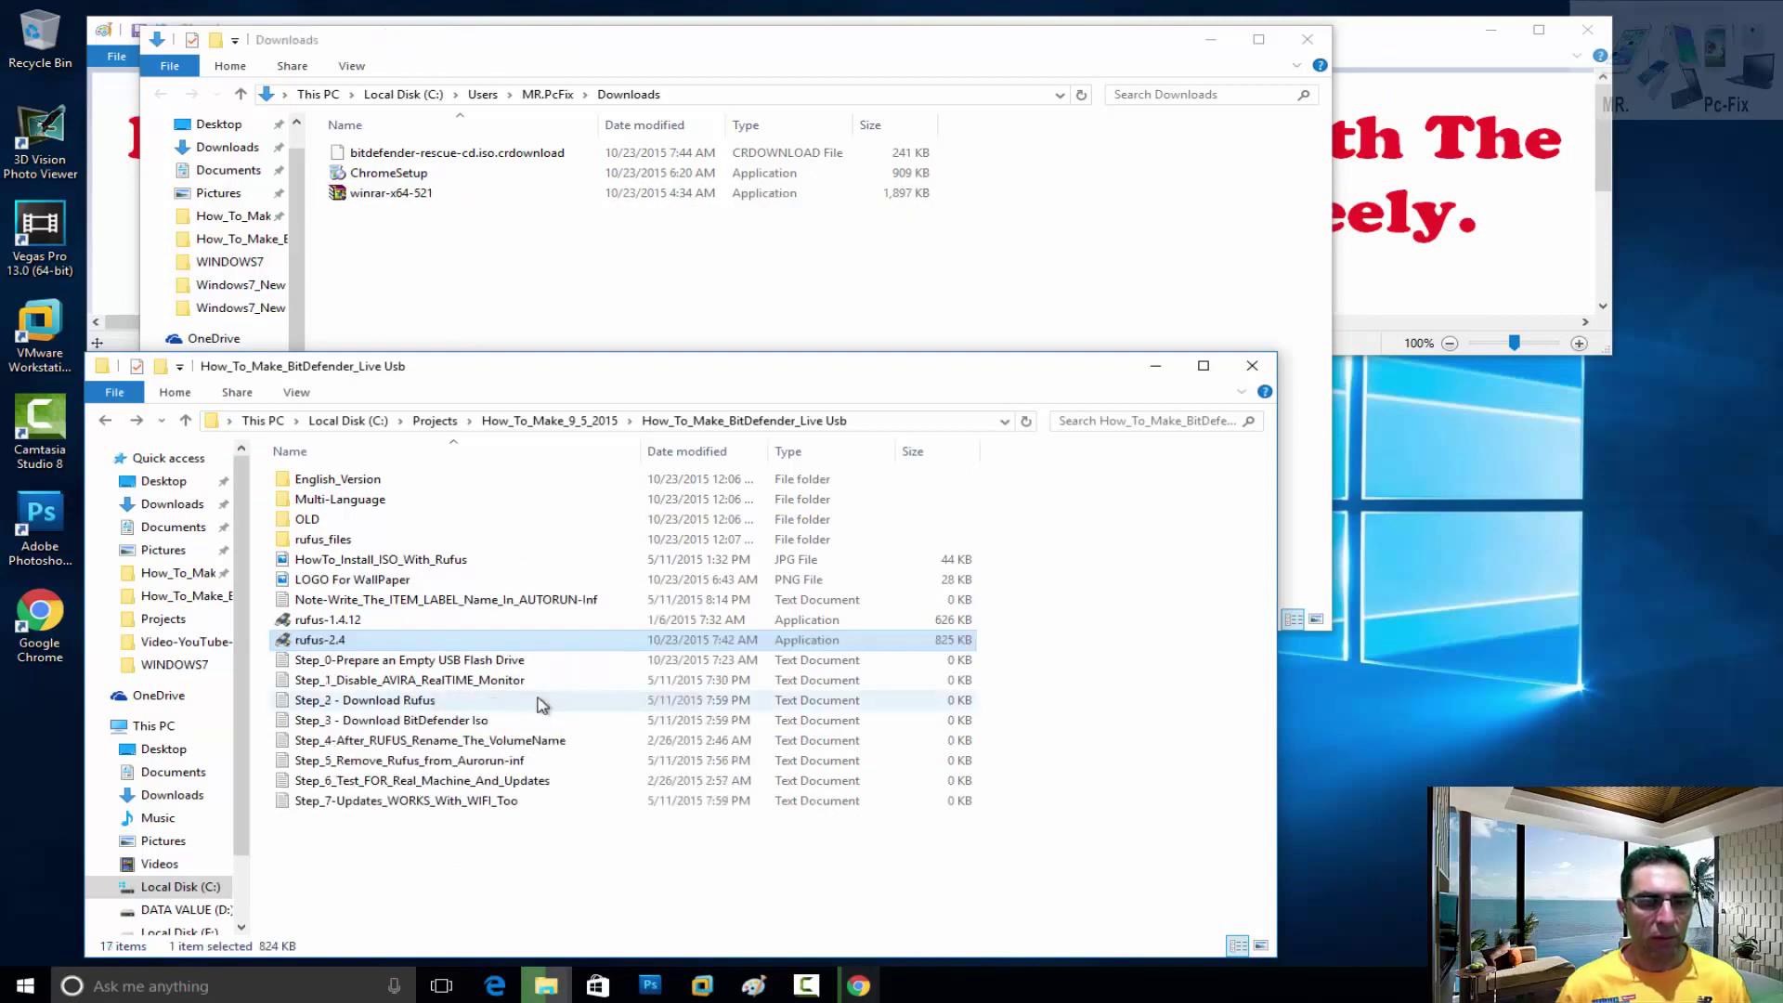
double_click(336, 643)
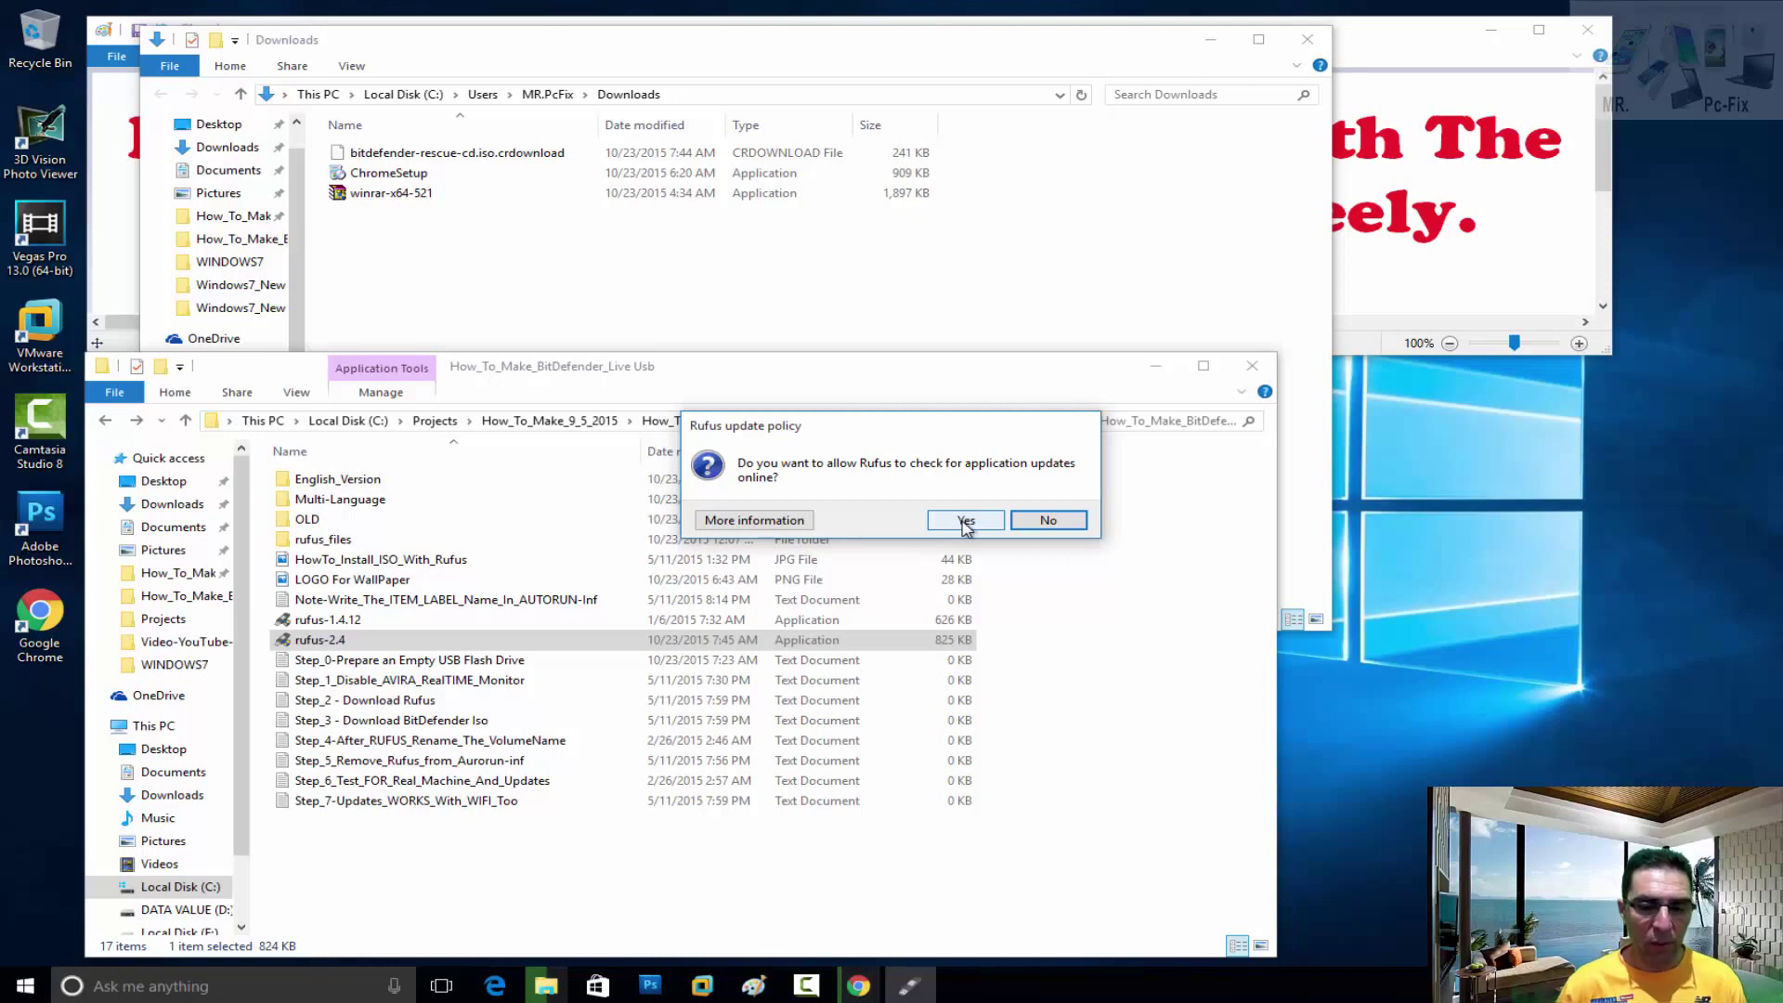
left_click(966, 522)
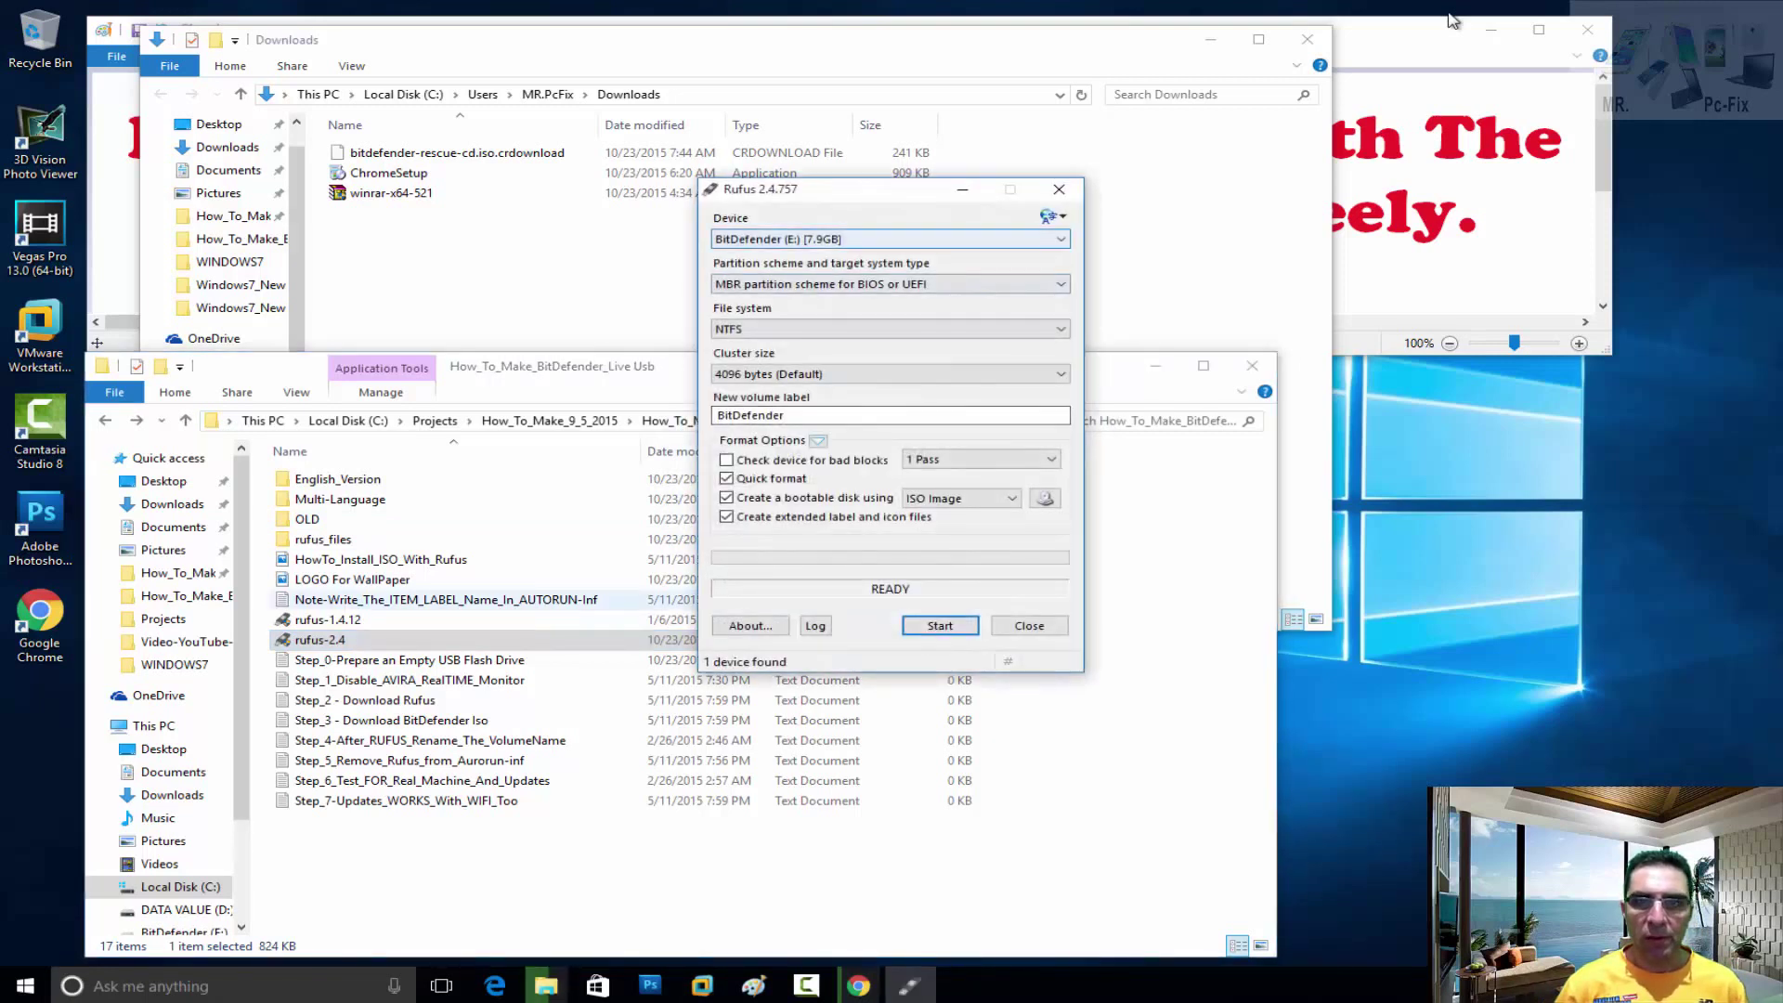
Keep BitDefender (E:) as the Rufus target device and bring up the ISO image picker
key("alt+Down")
key("Return")
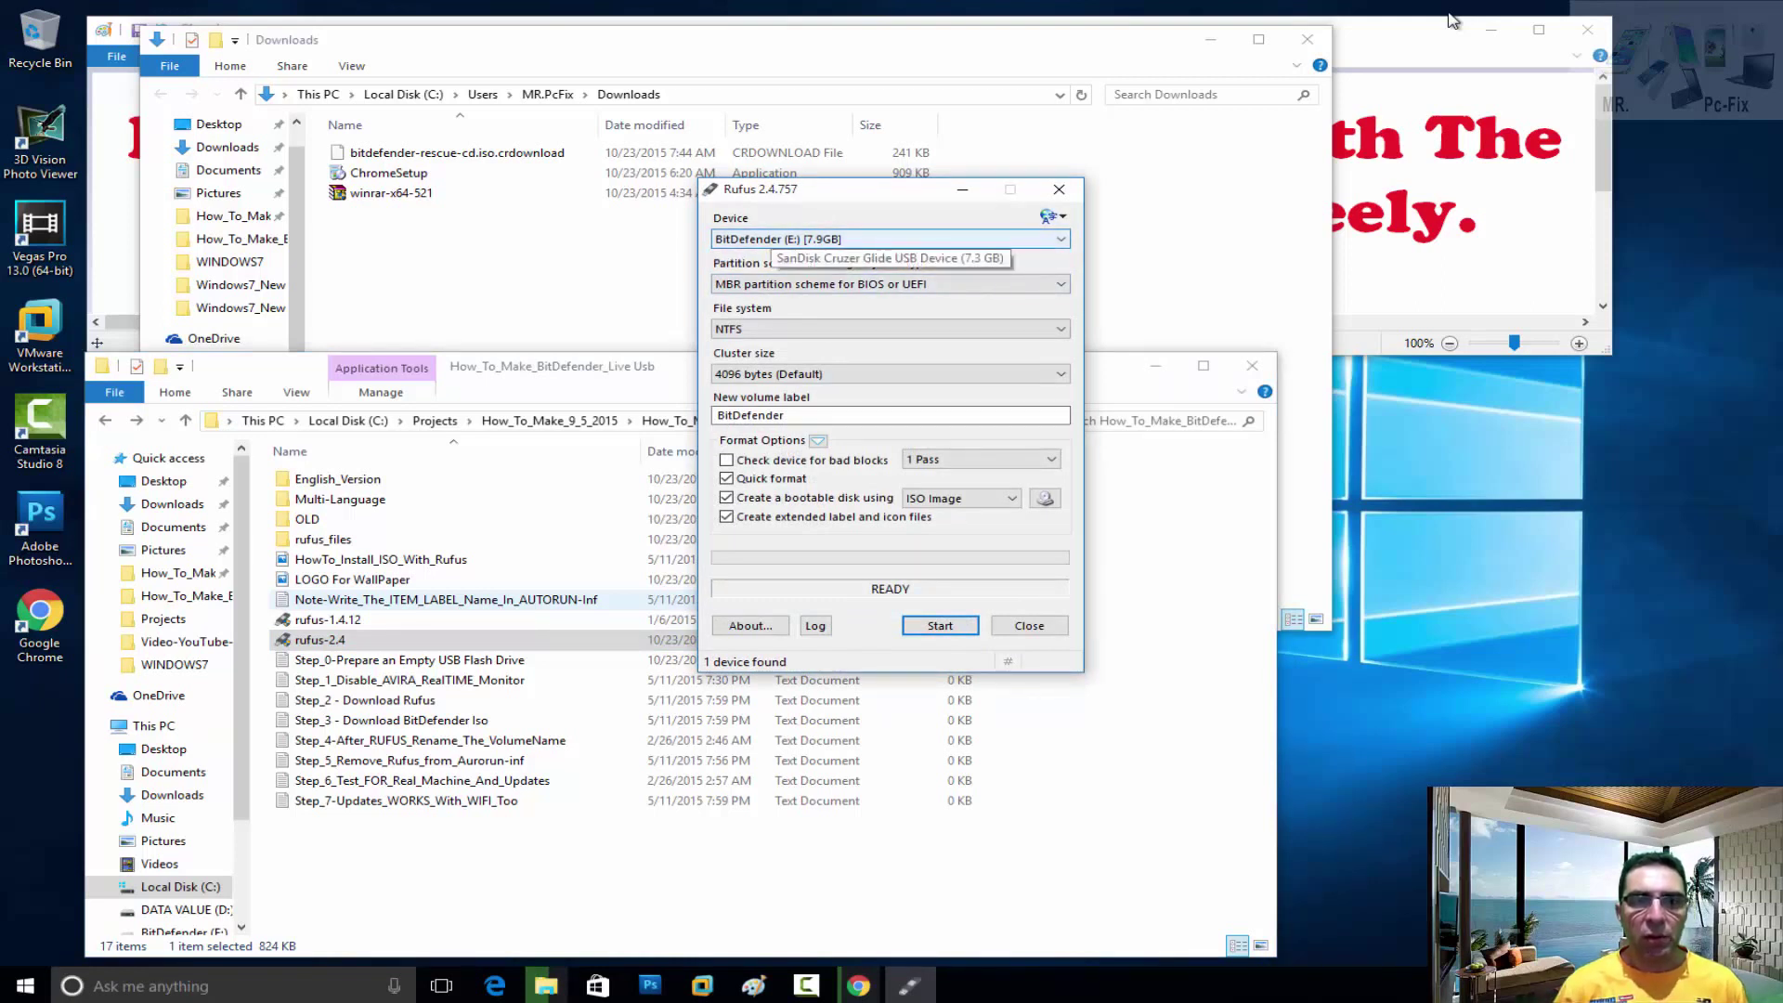
key("Tab")
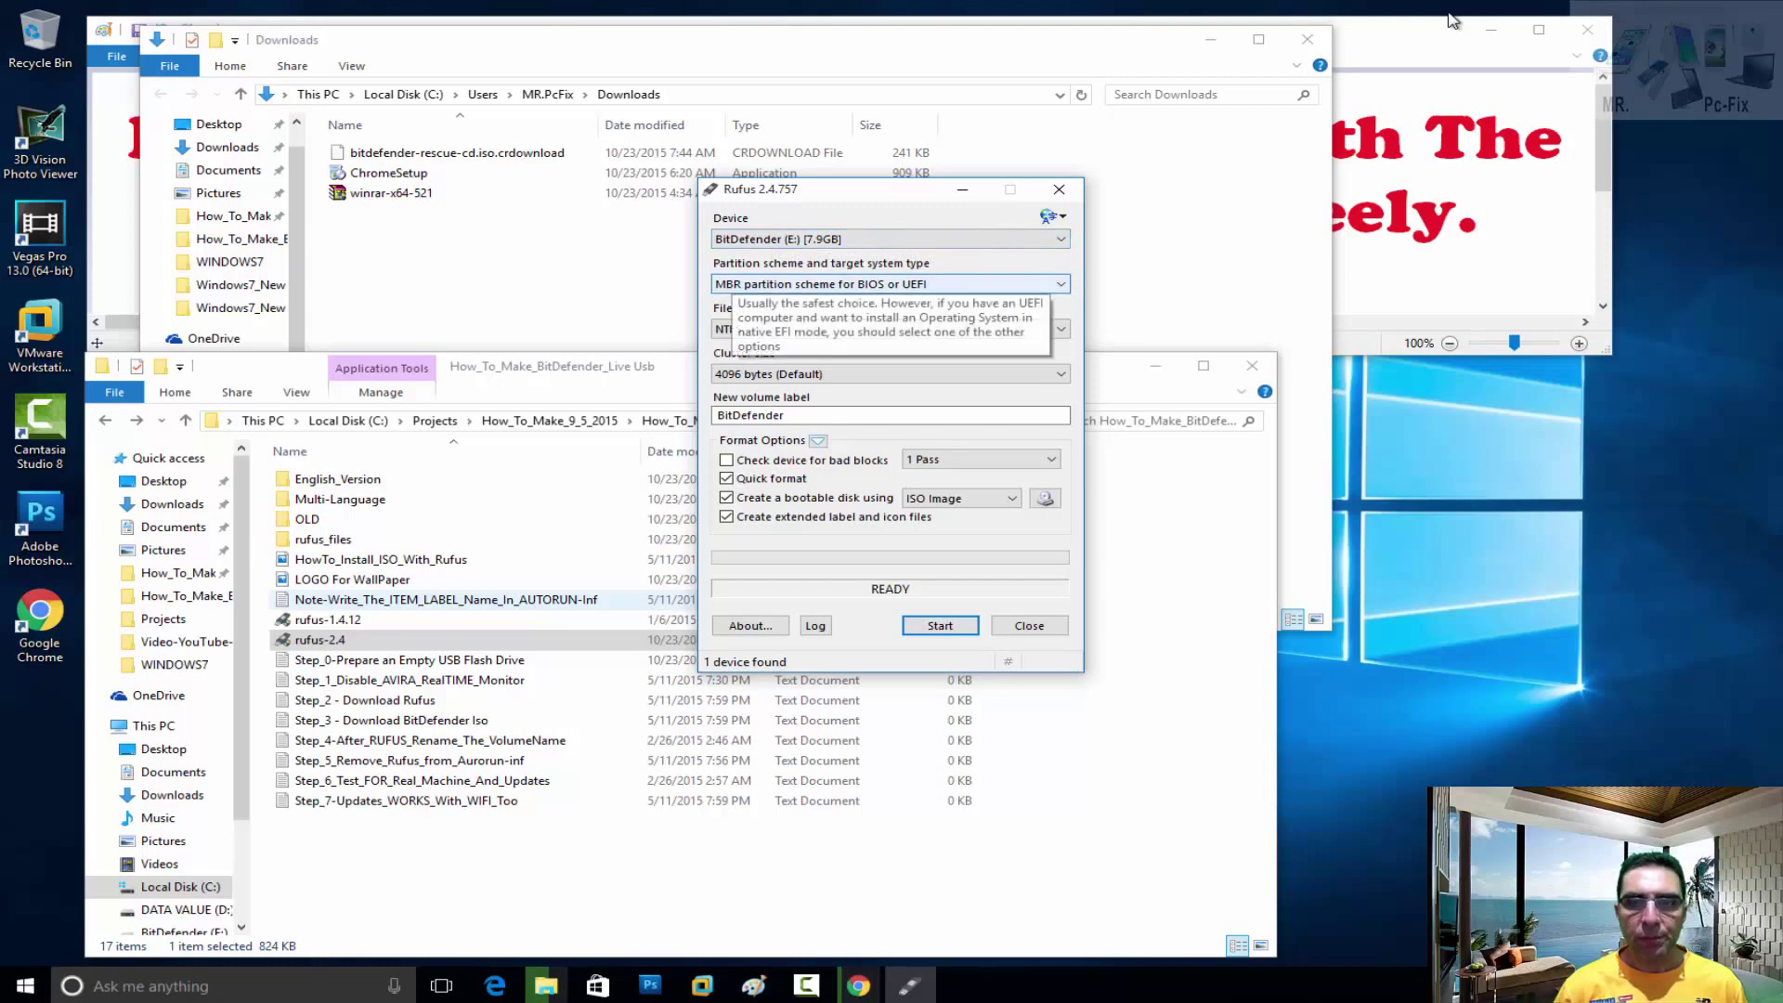
key("Tab")
key("Tab")
key("Tab")
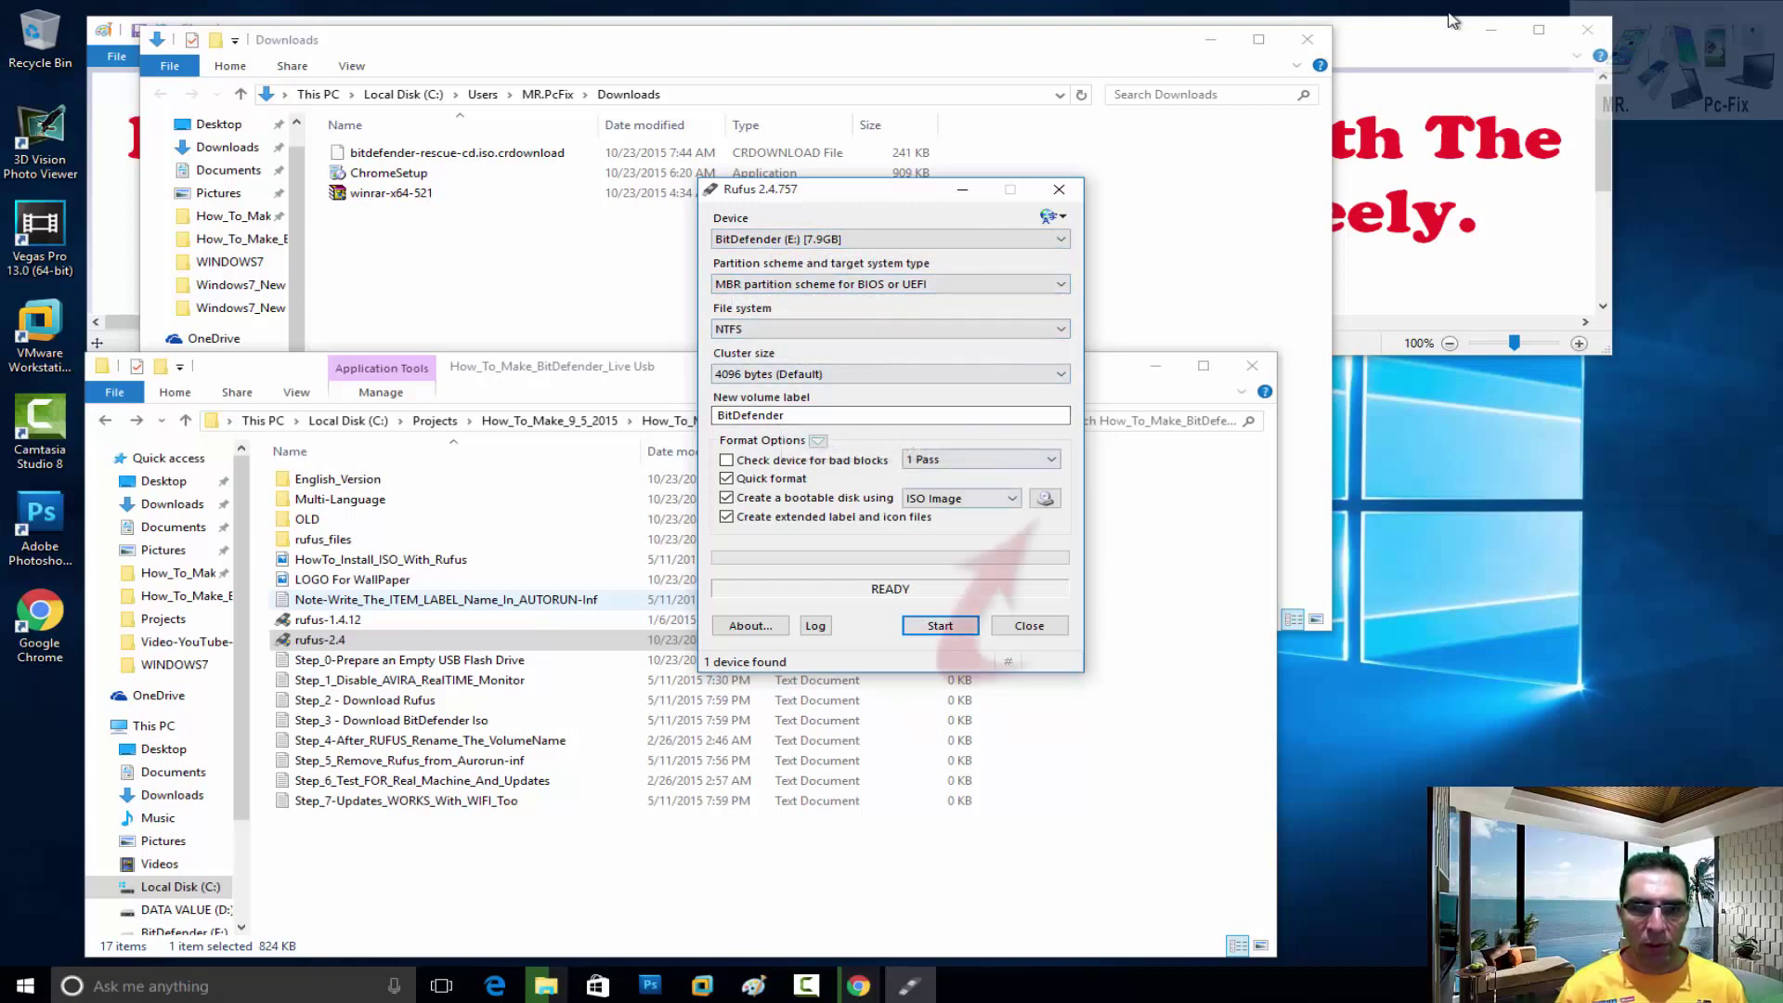
key("space")
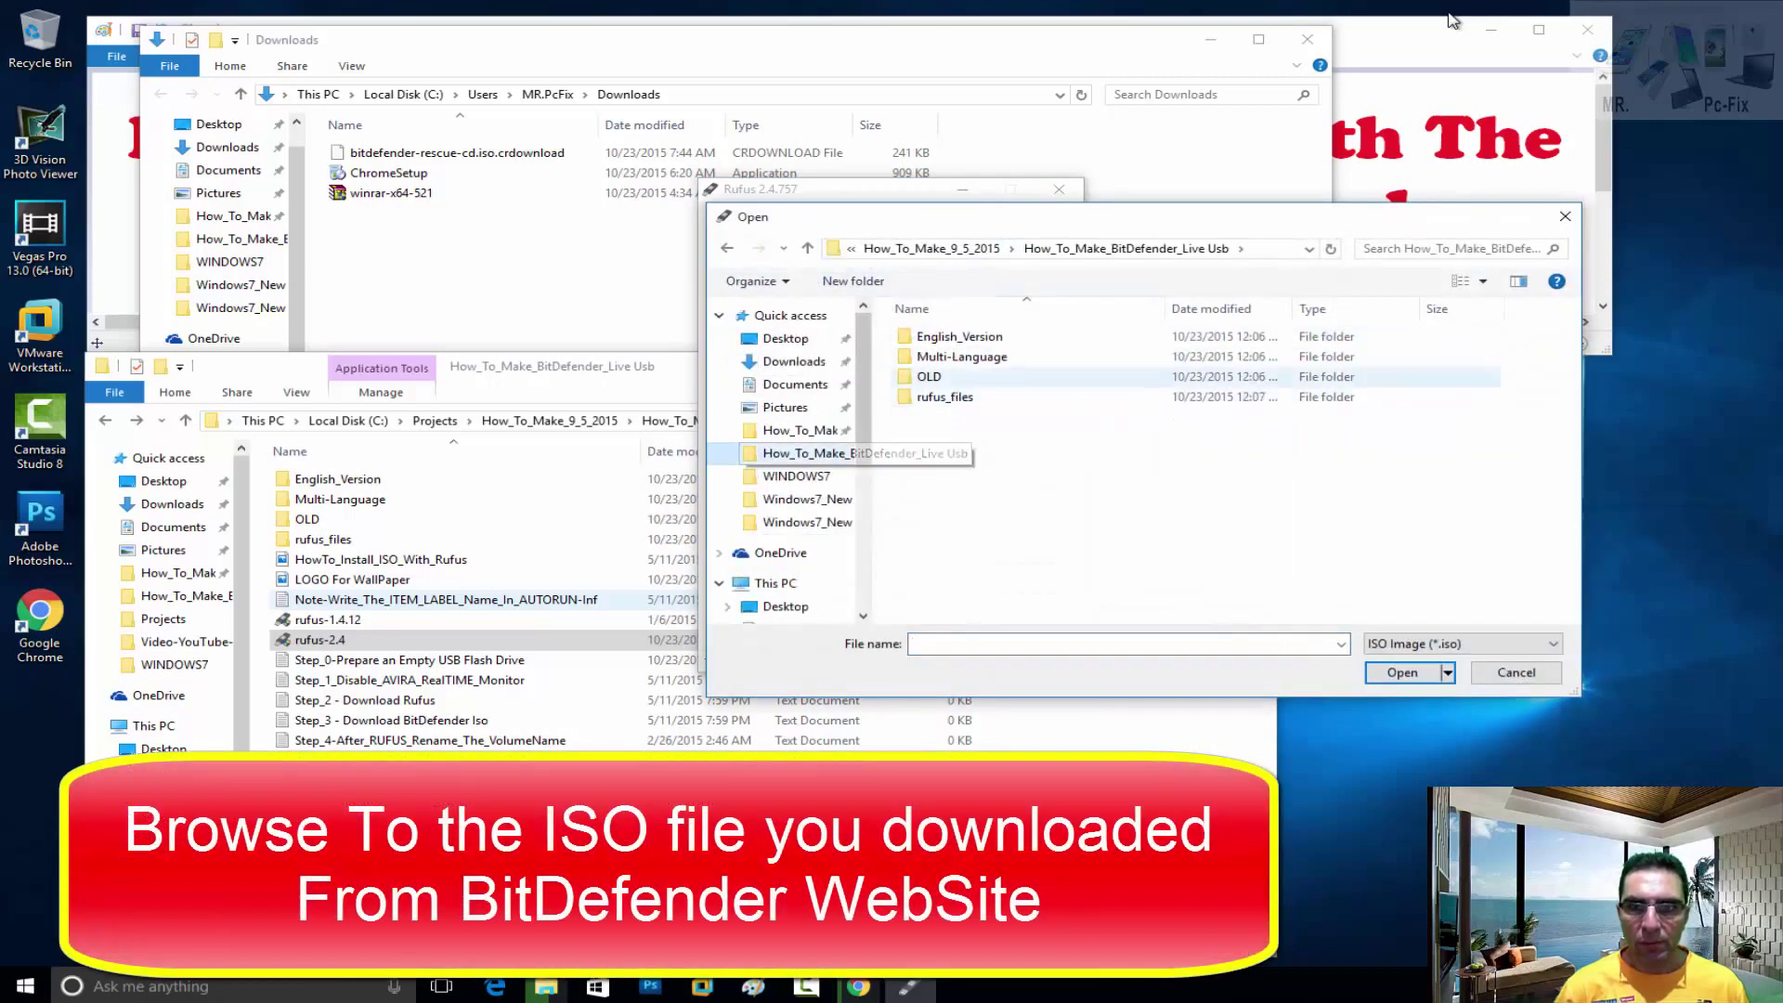
Browse to the English_Version folder and load bitdefender-rescue-cd.iso into Rufus
key("Return")
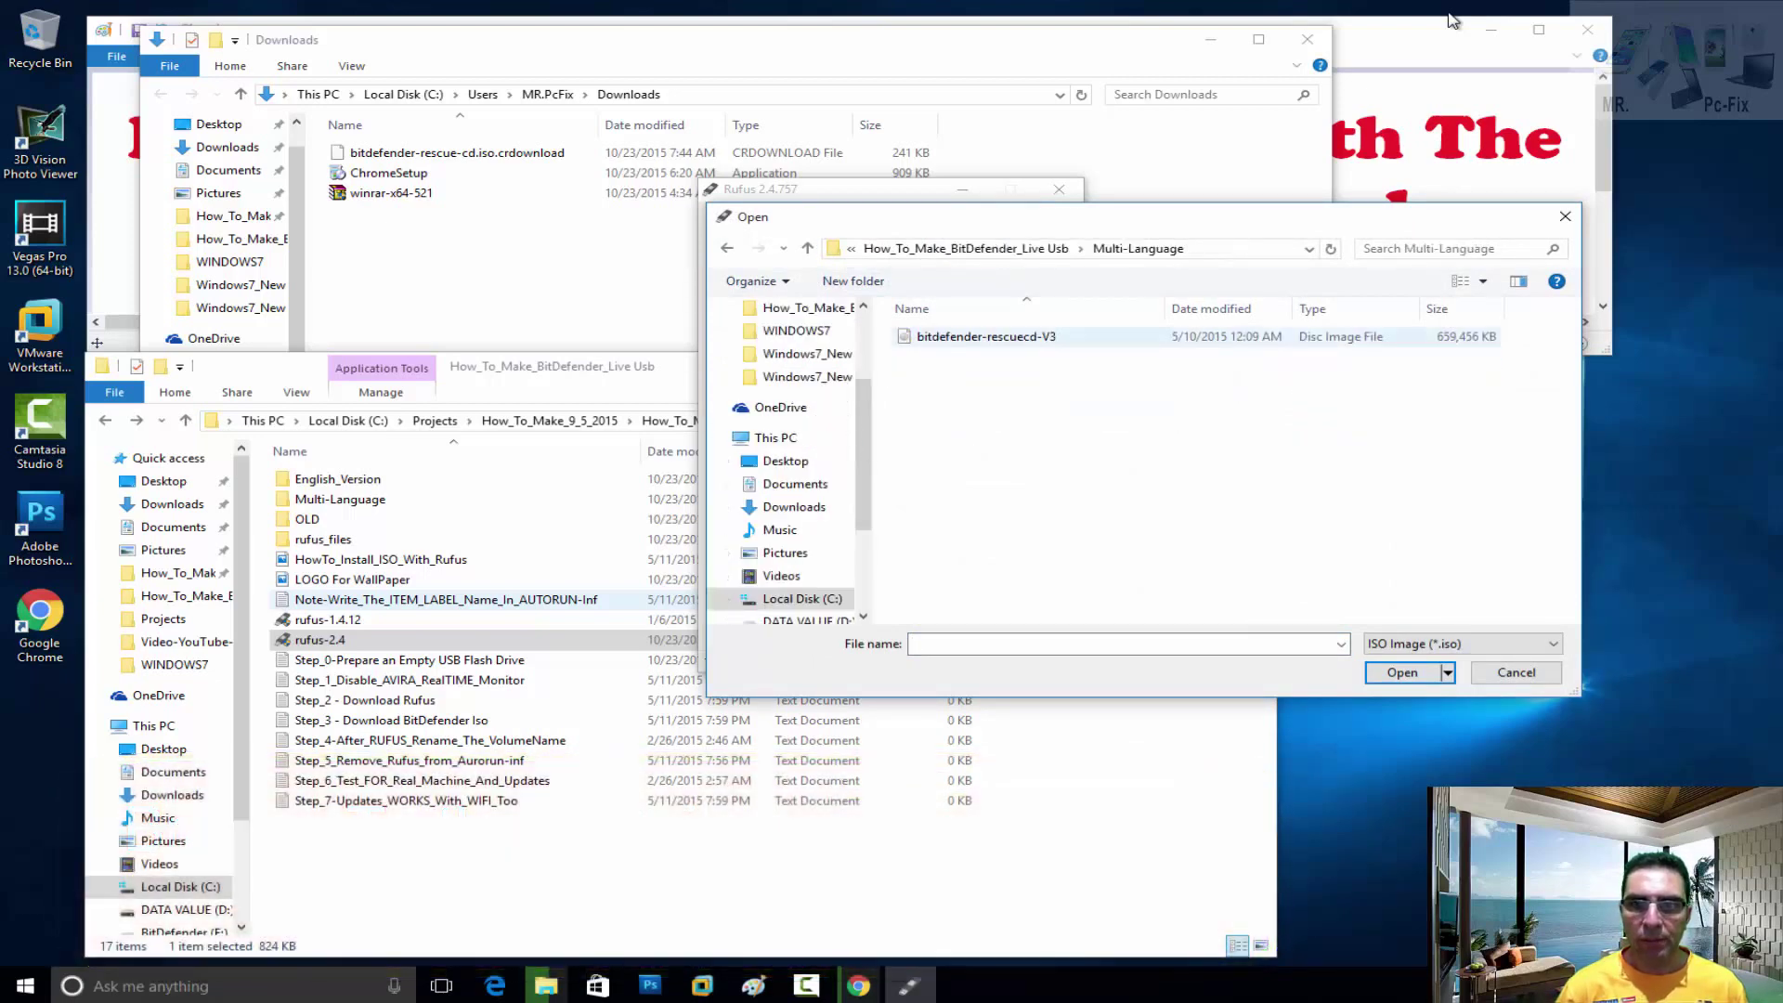
key("BackSpace")
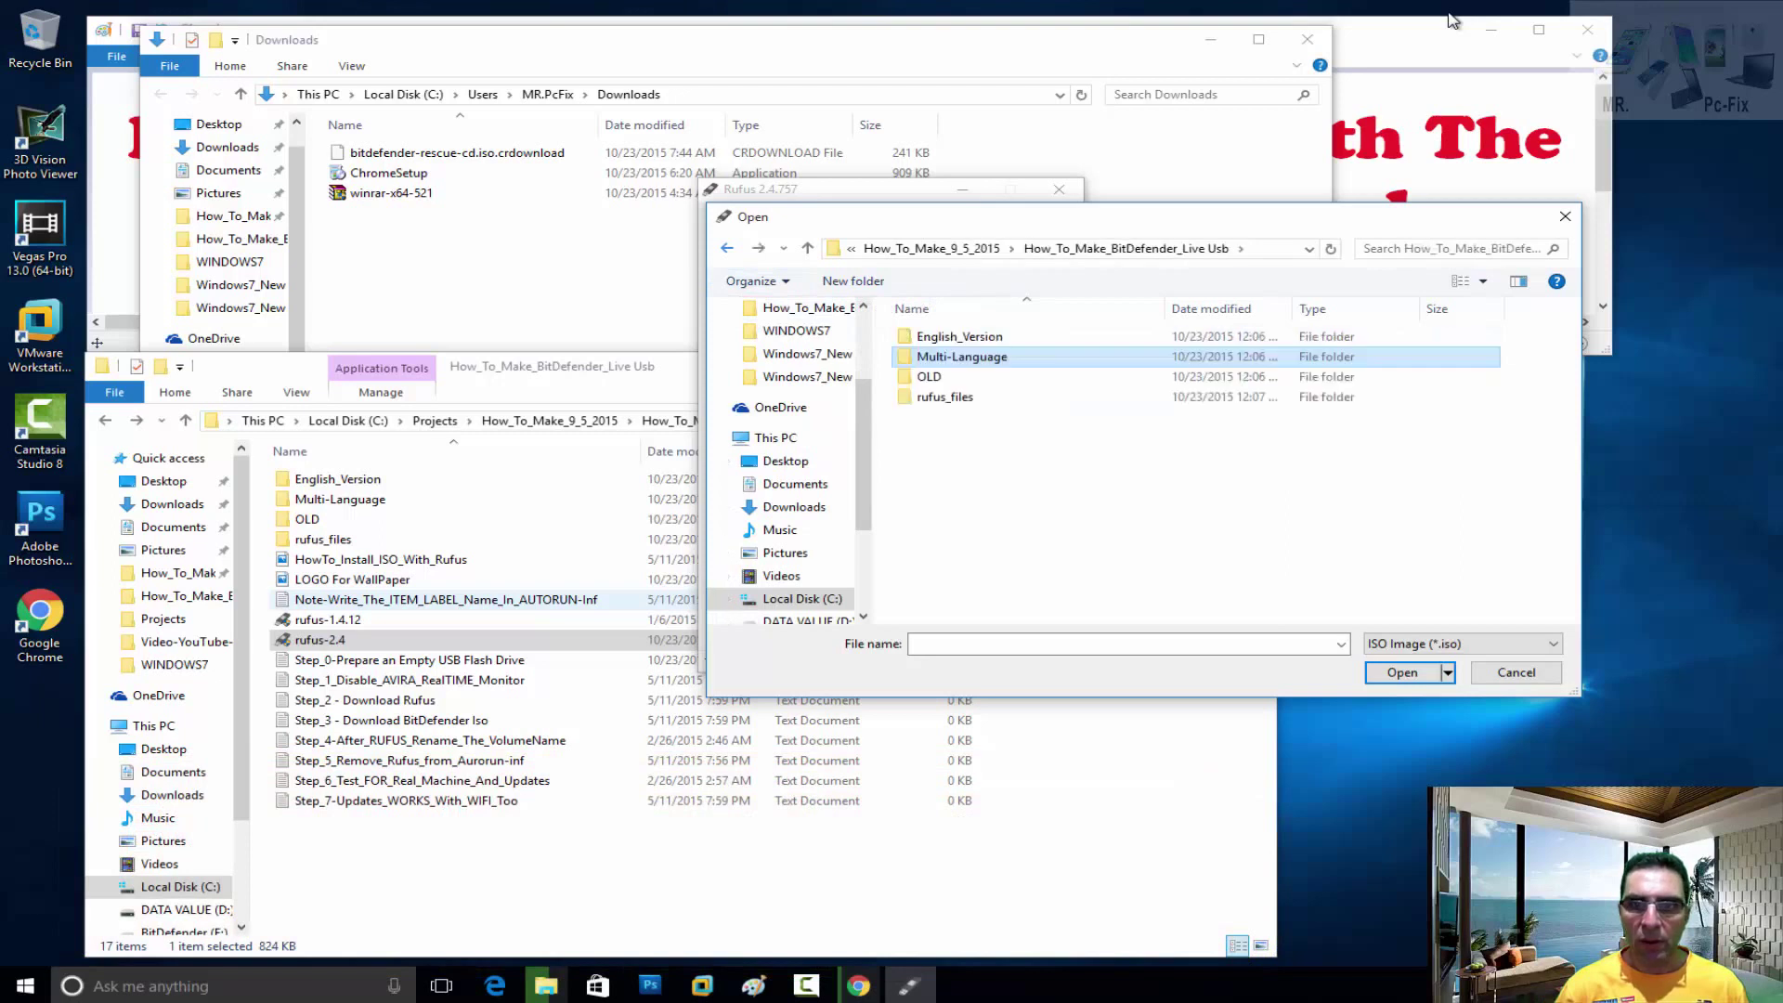
key("Up")
key("Return")
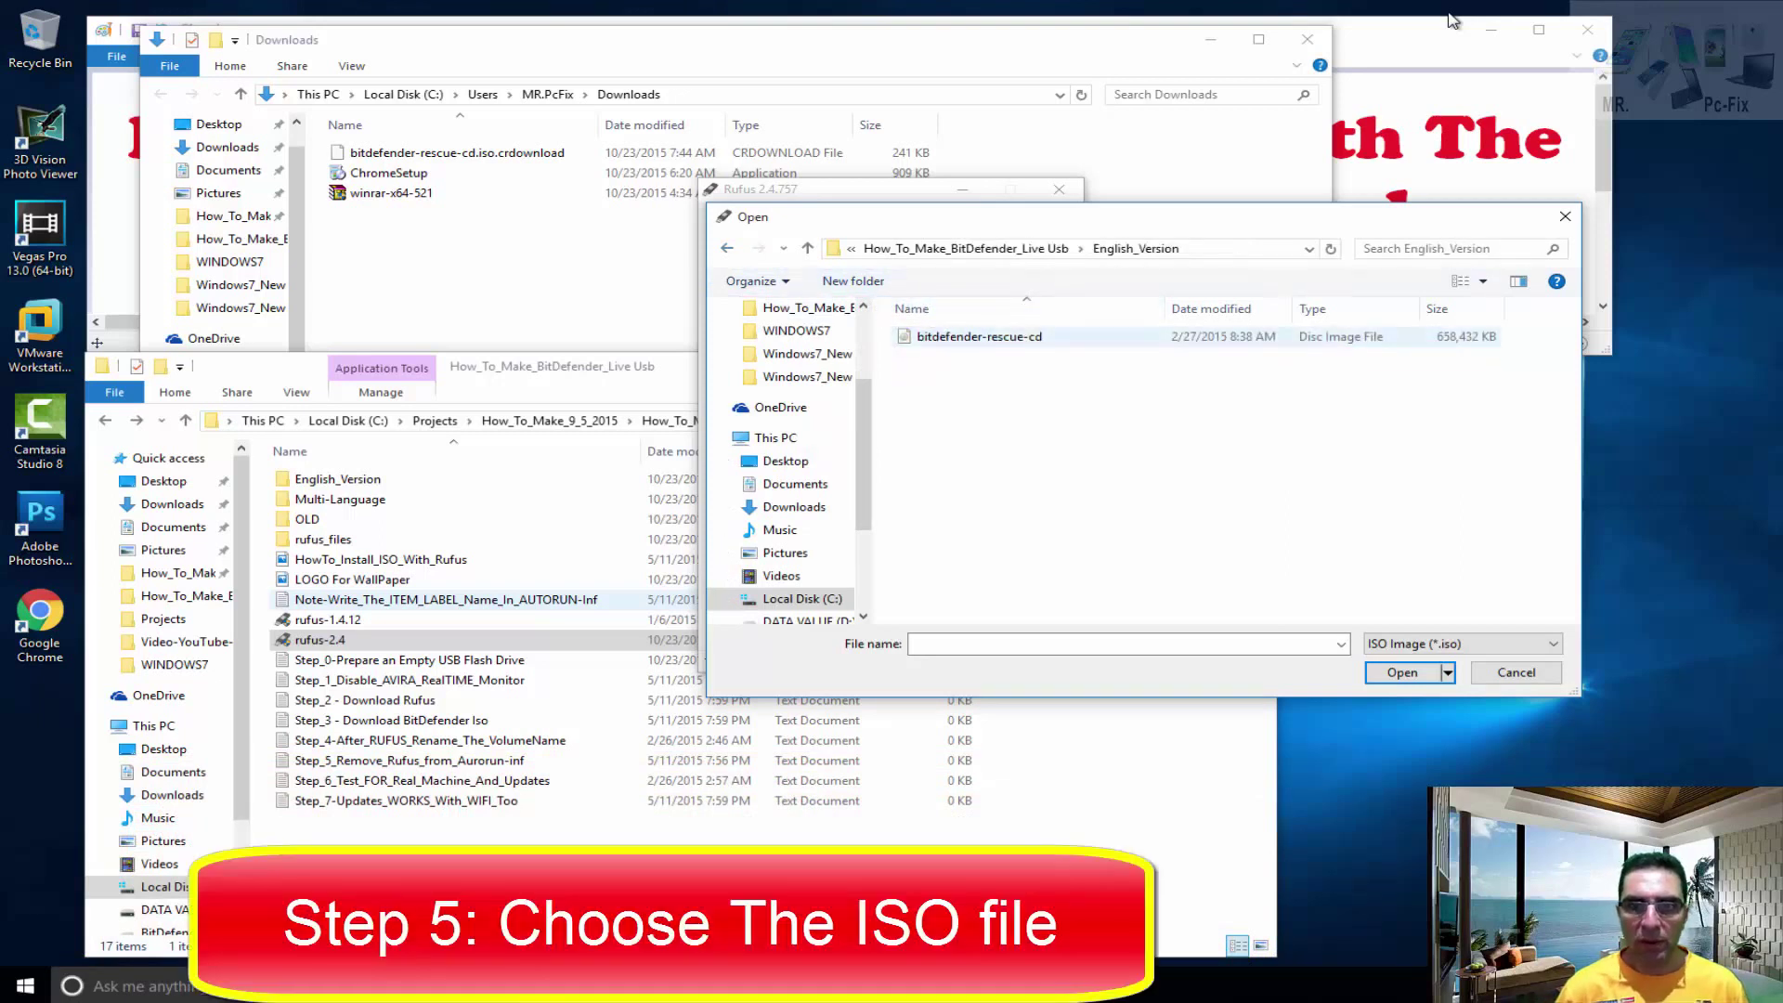
key("Down")
key("Return")
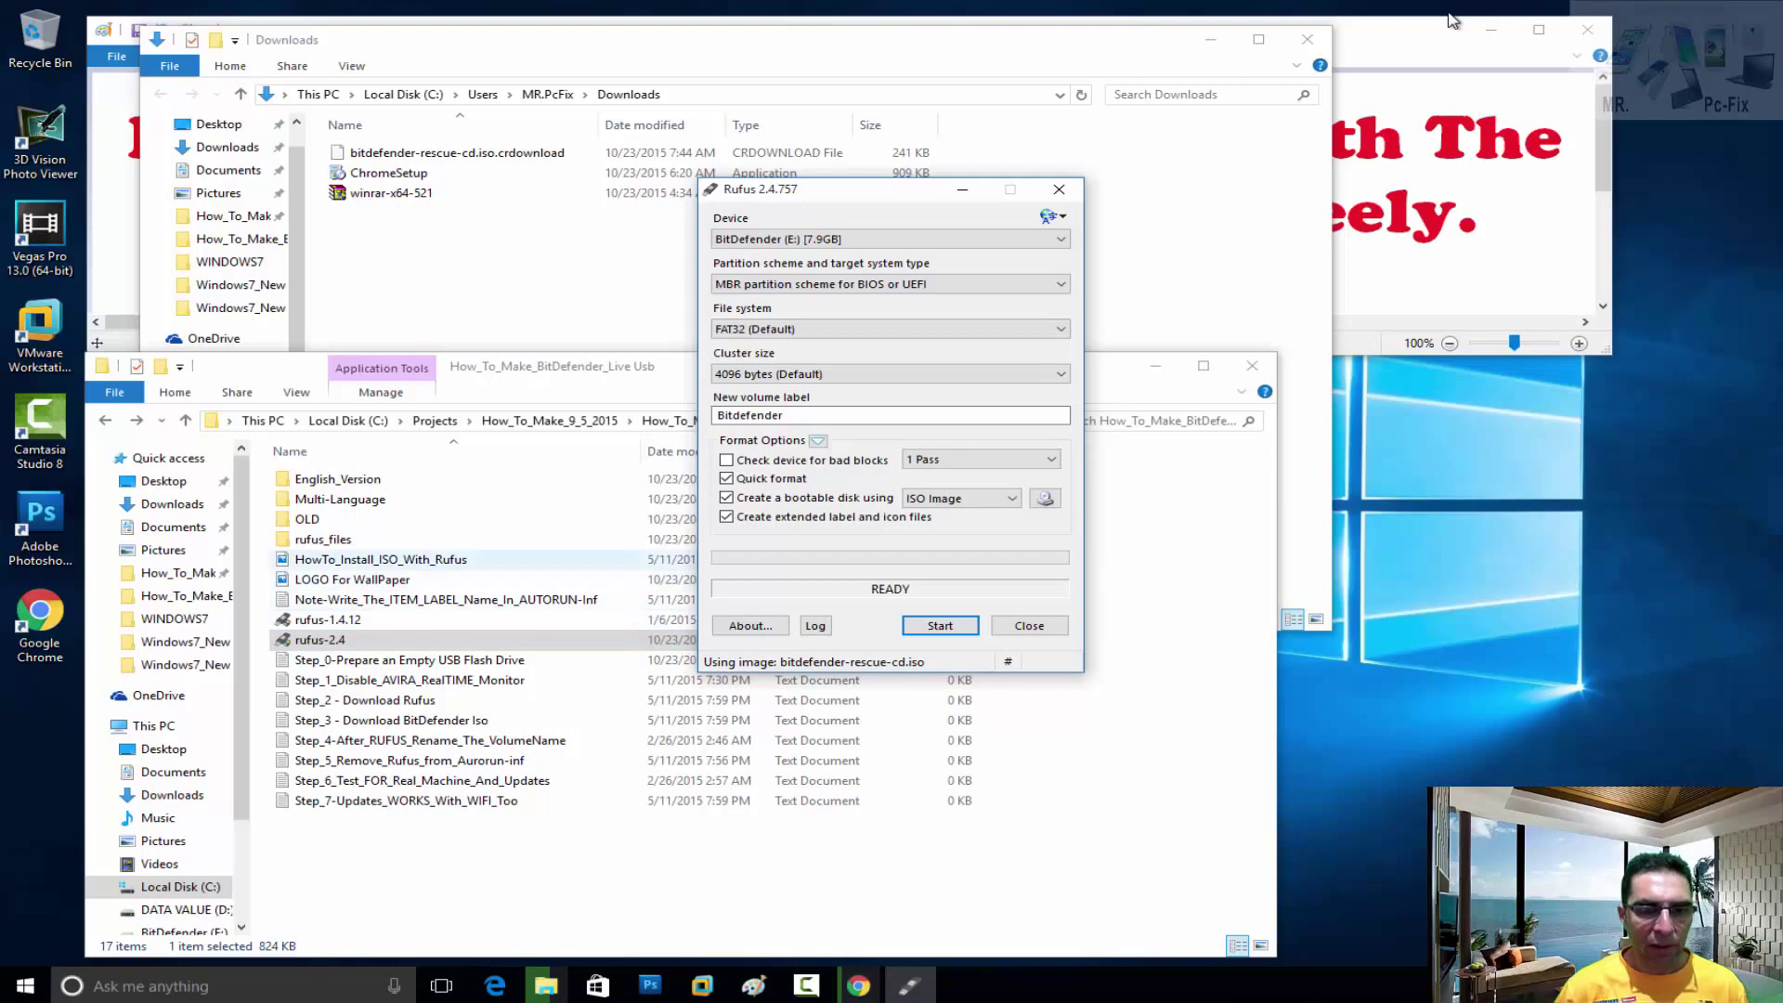
Label the drive 'BitDefender' and write it in recommended ISO Image mode, accepting the erase warning
type("BitDefender")
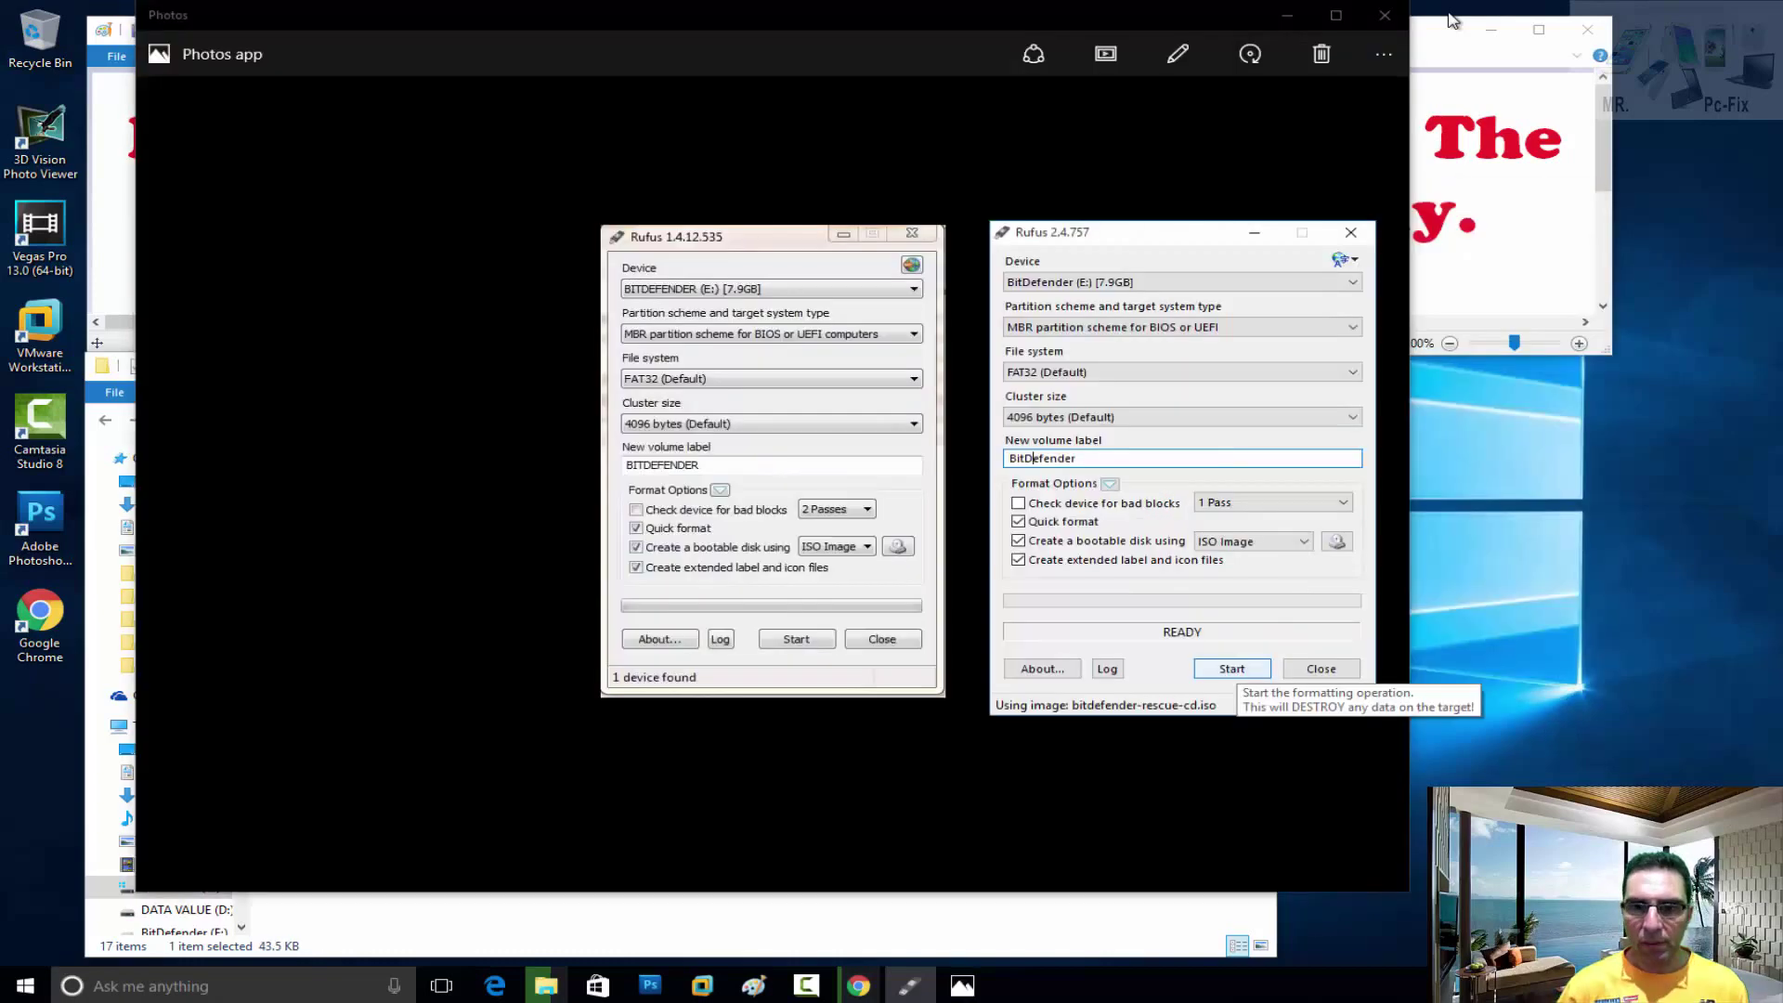
left_click(1231, 669)
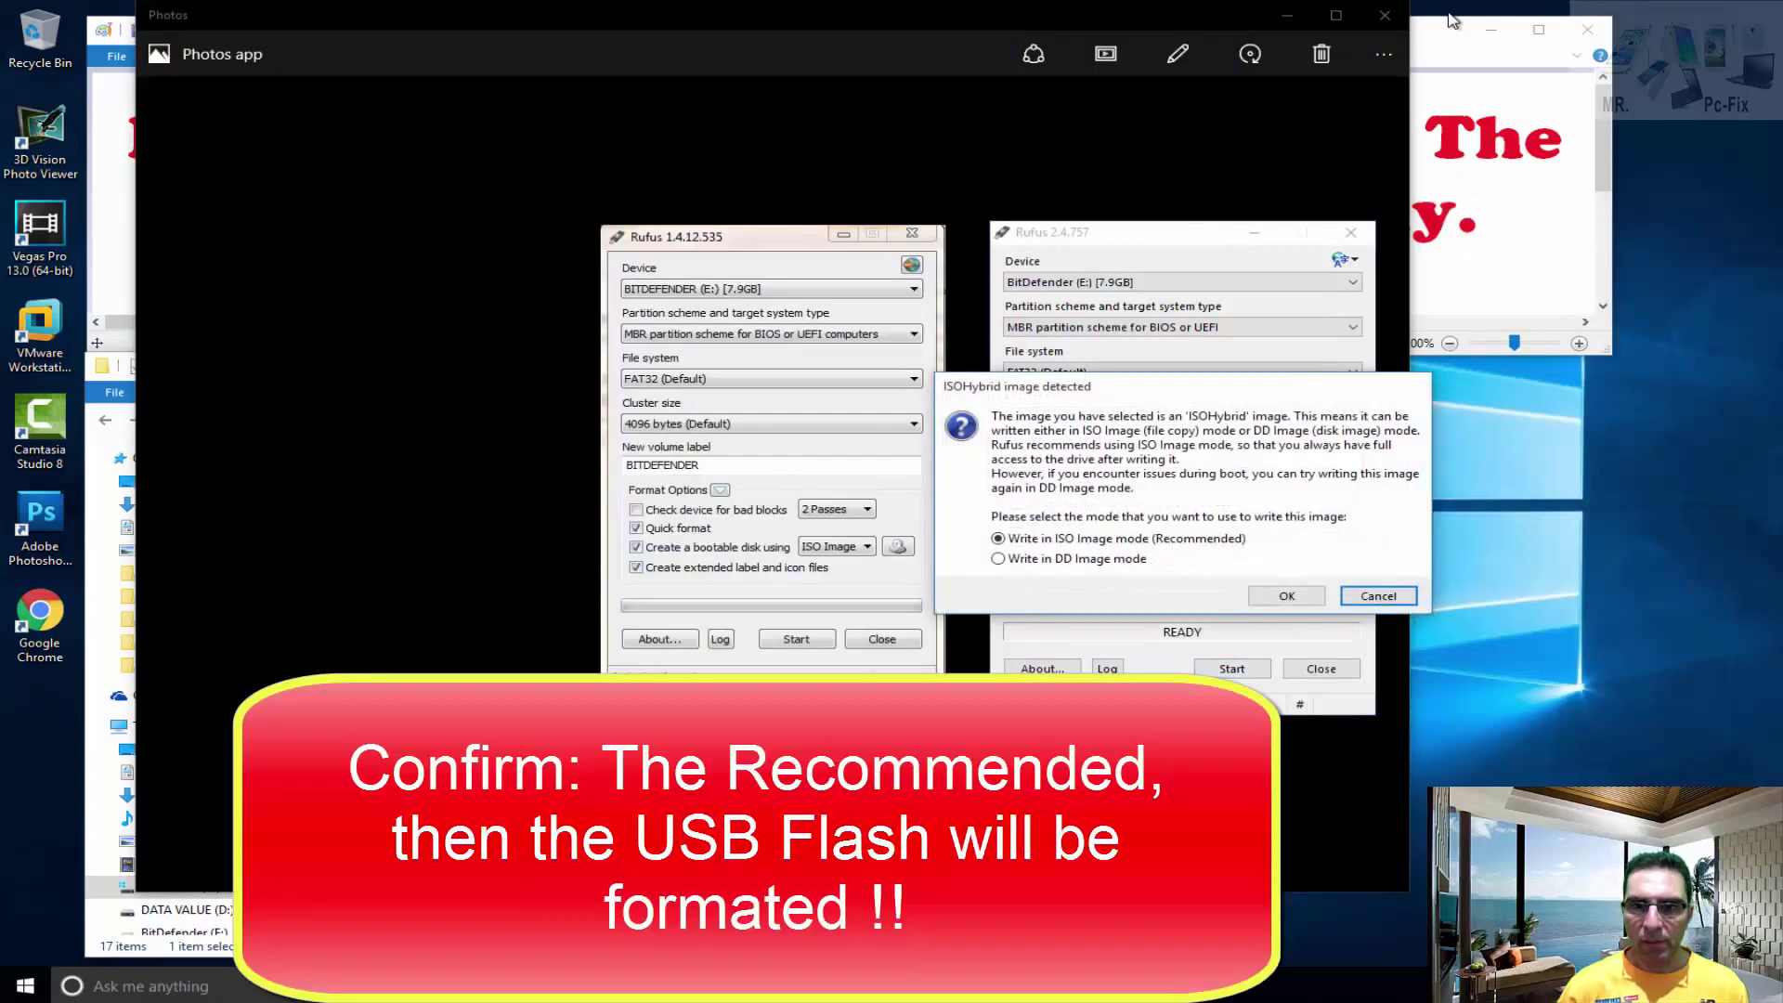
key("Return")
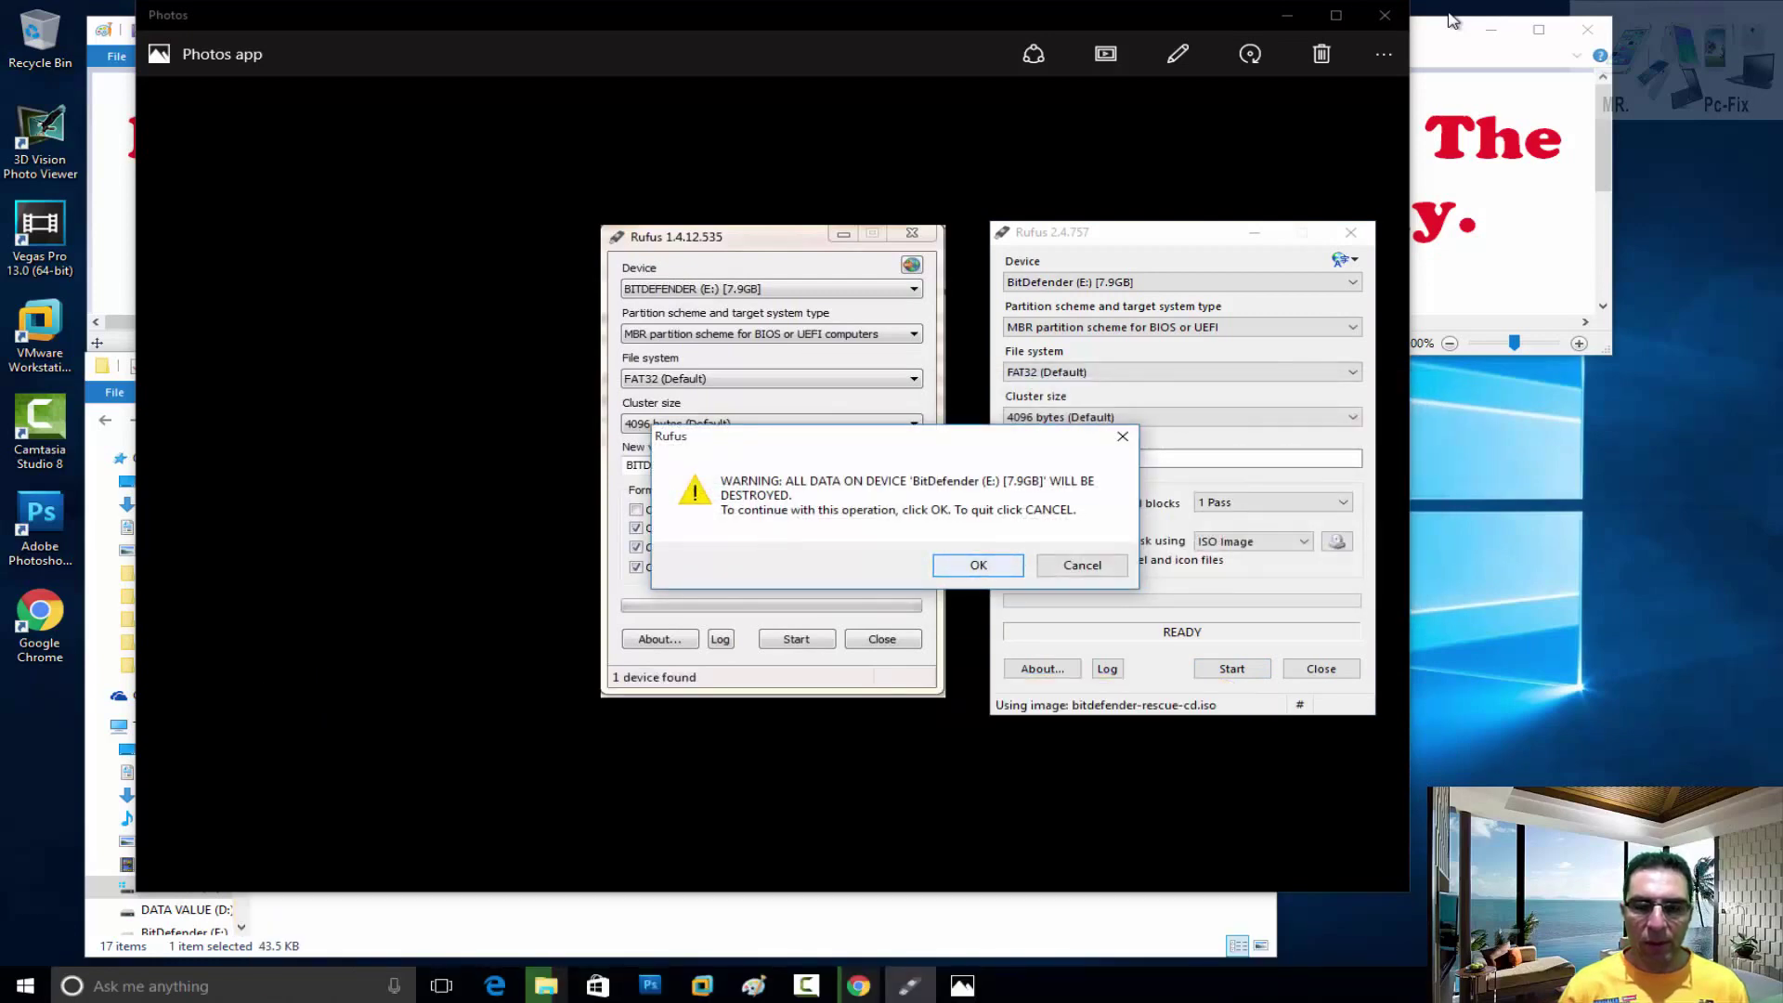
key("Return")
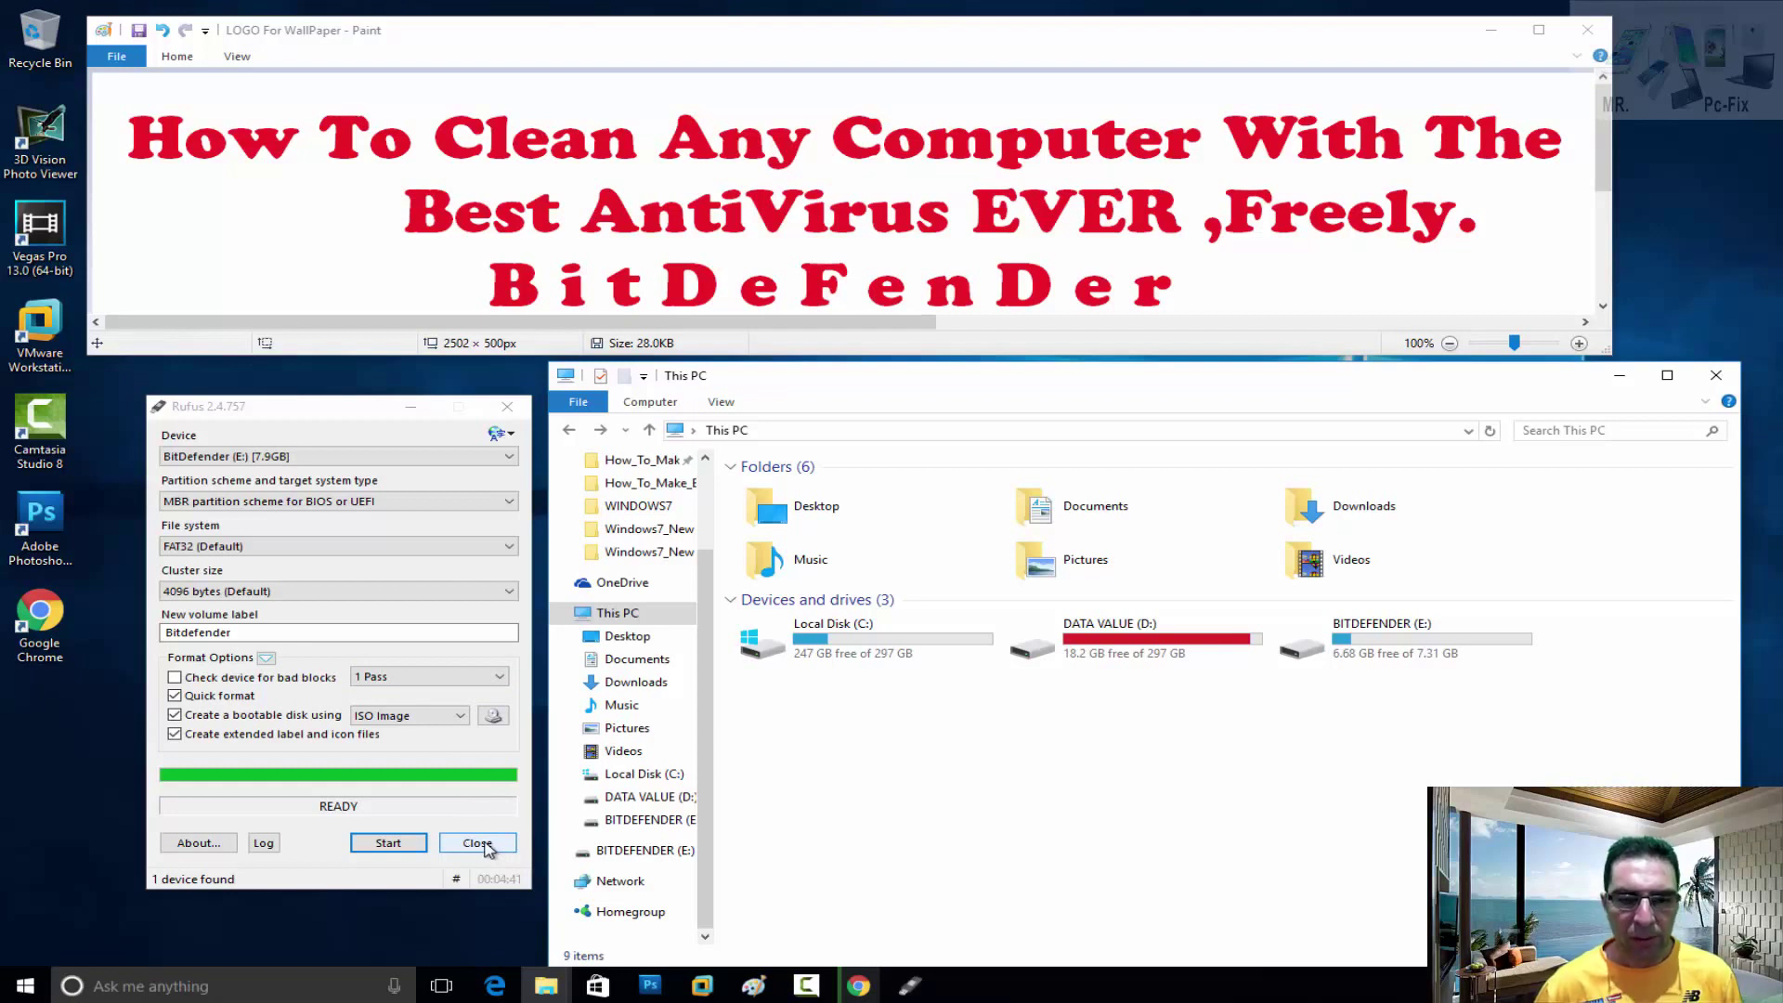
Close Rufus and open the BITDEFENDER (E:) drive in This PC
left_click(472, 845)
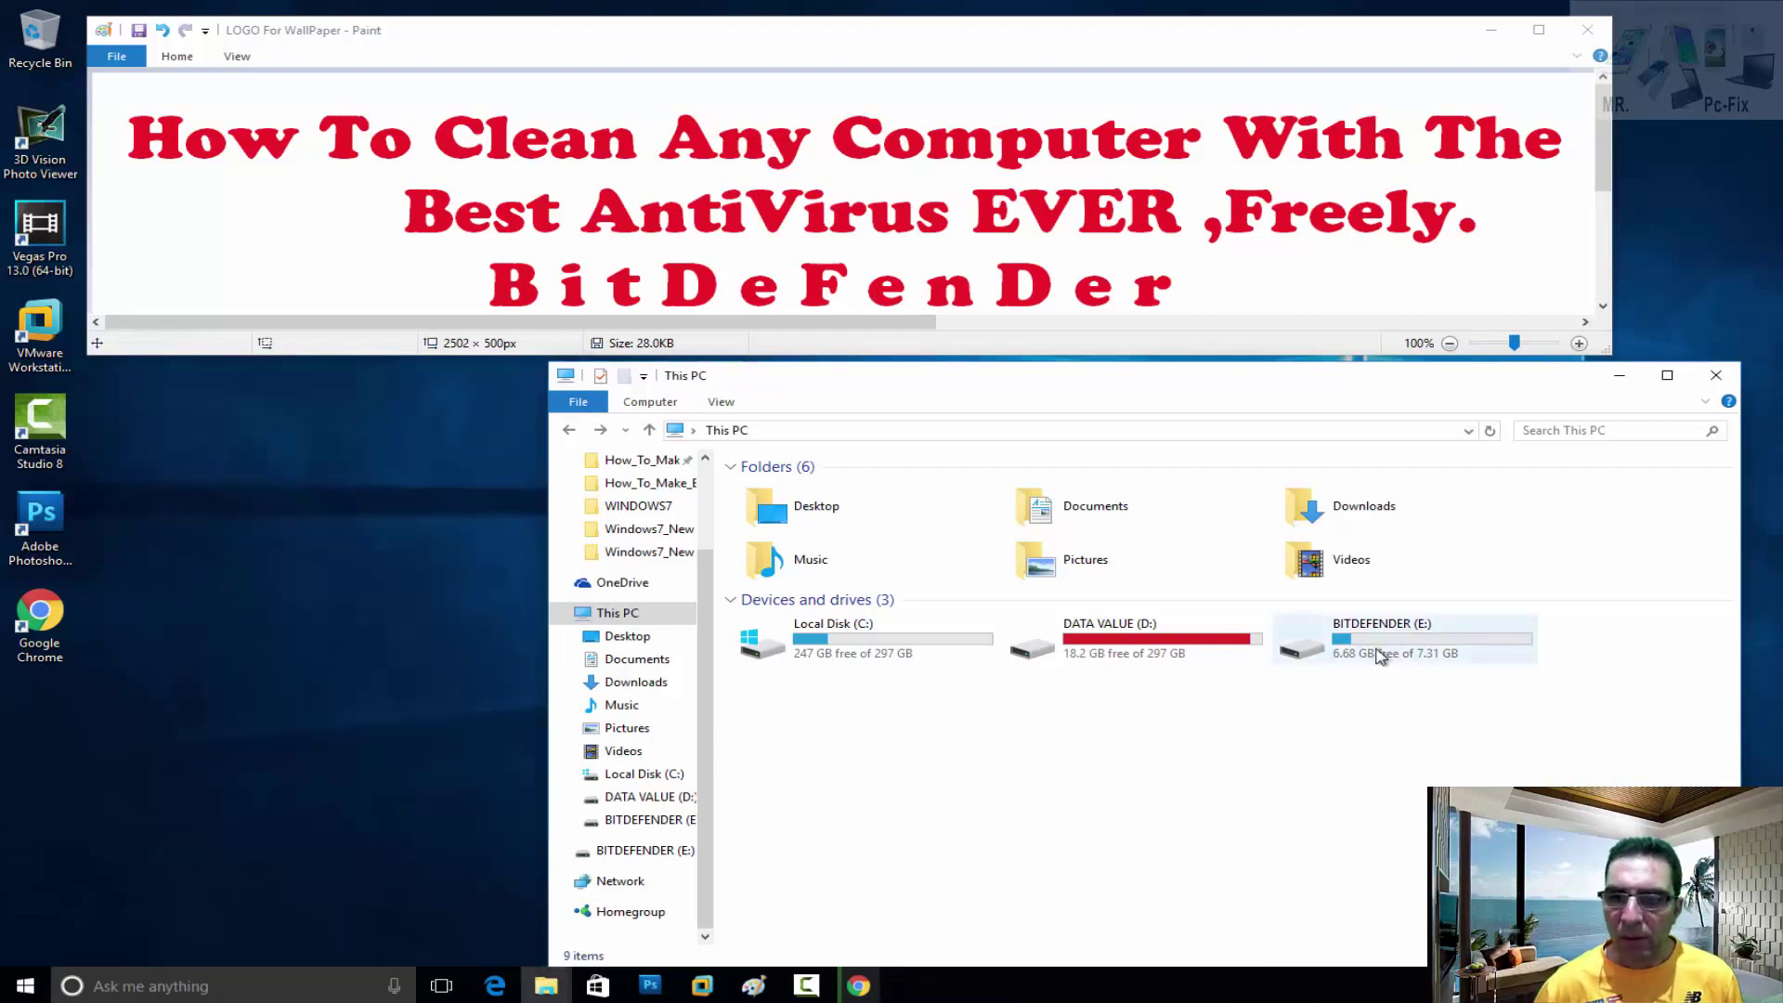
left_click(1387, 650)
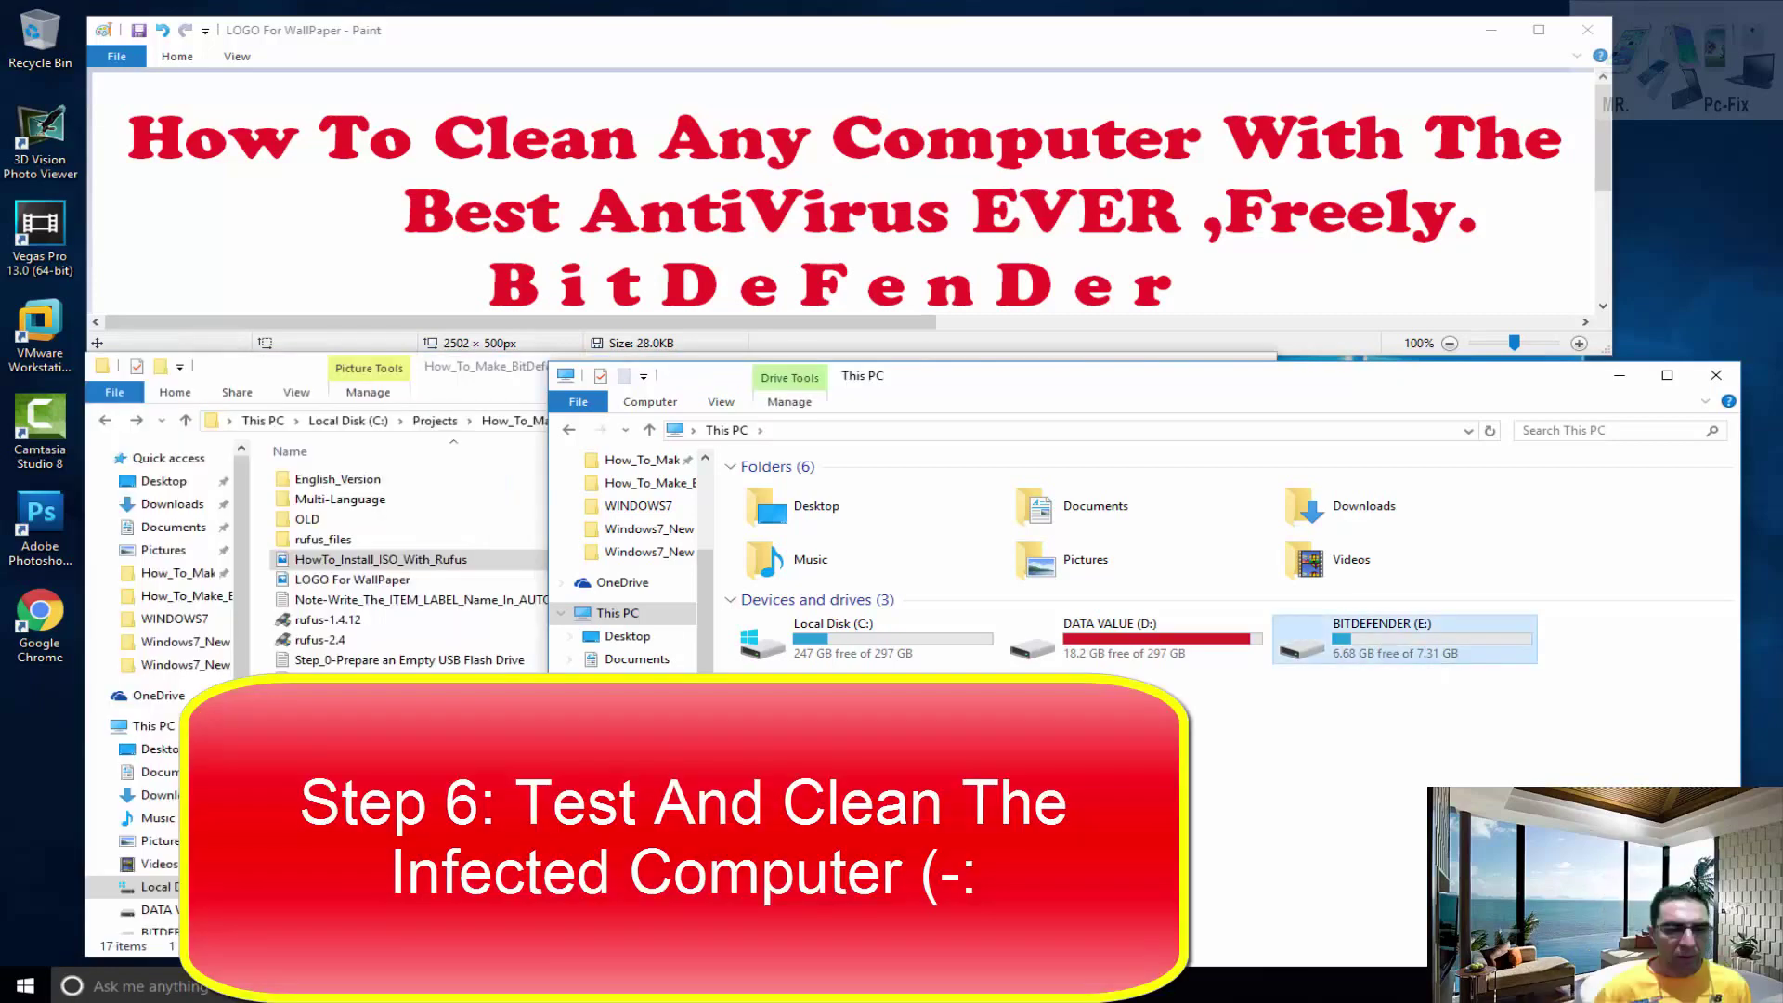
key("alt+Tab")
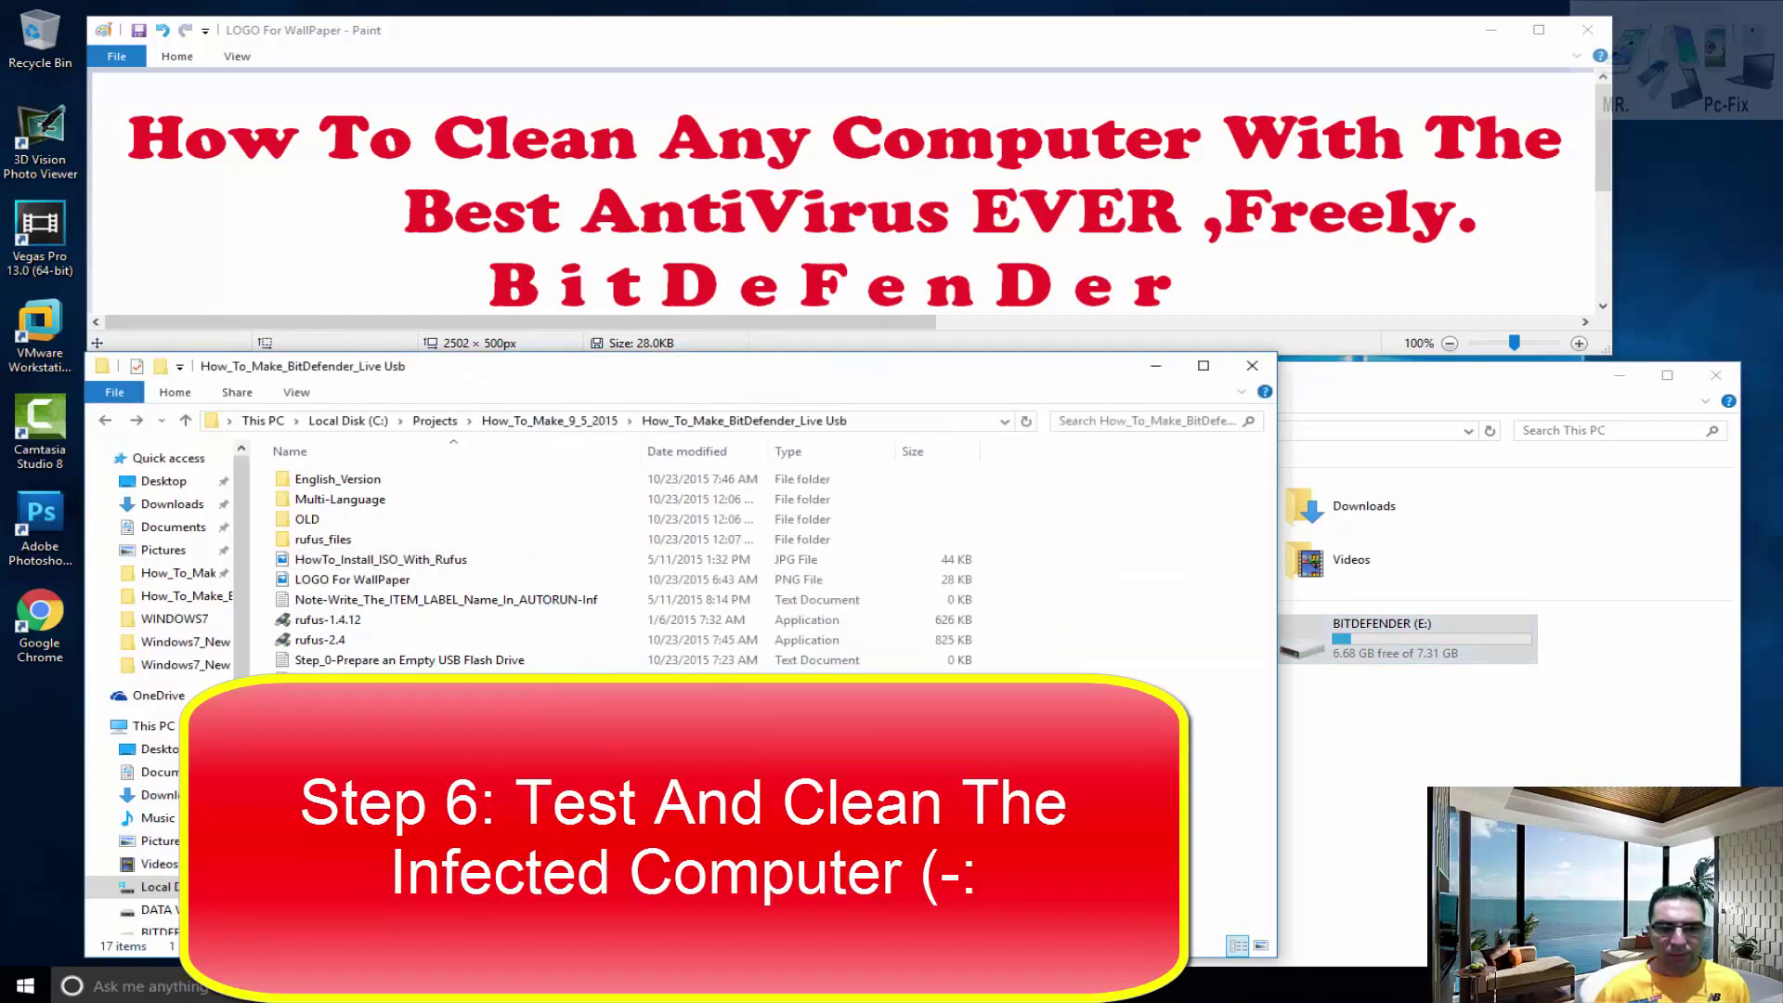
left_click(474, 782)
key("alt+Tab")
key("Return")
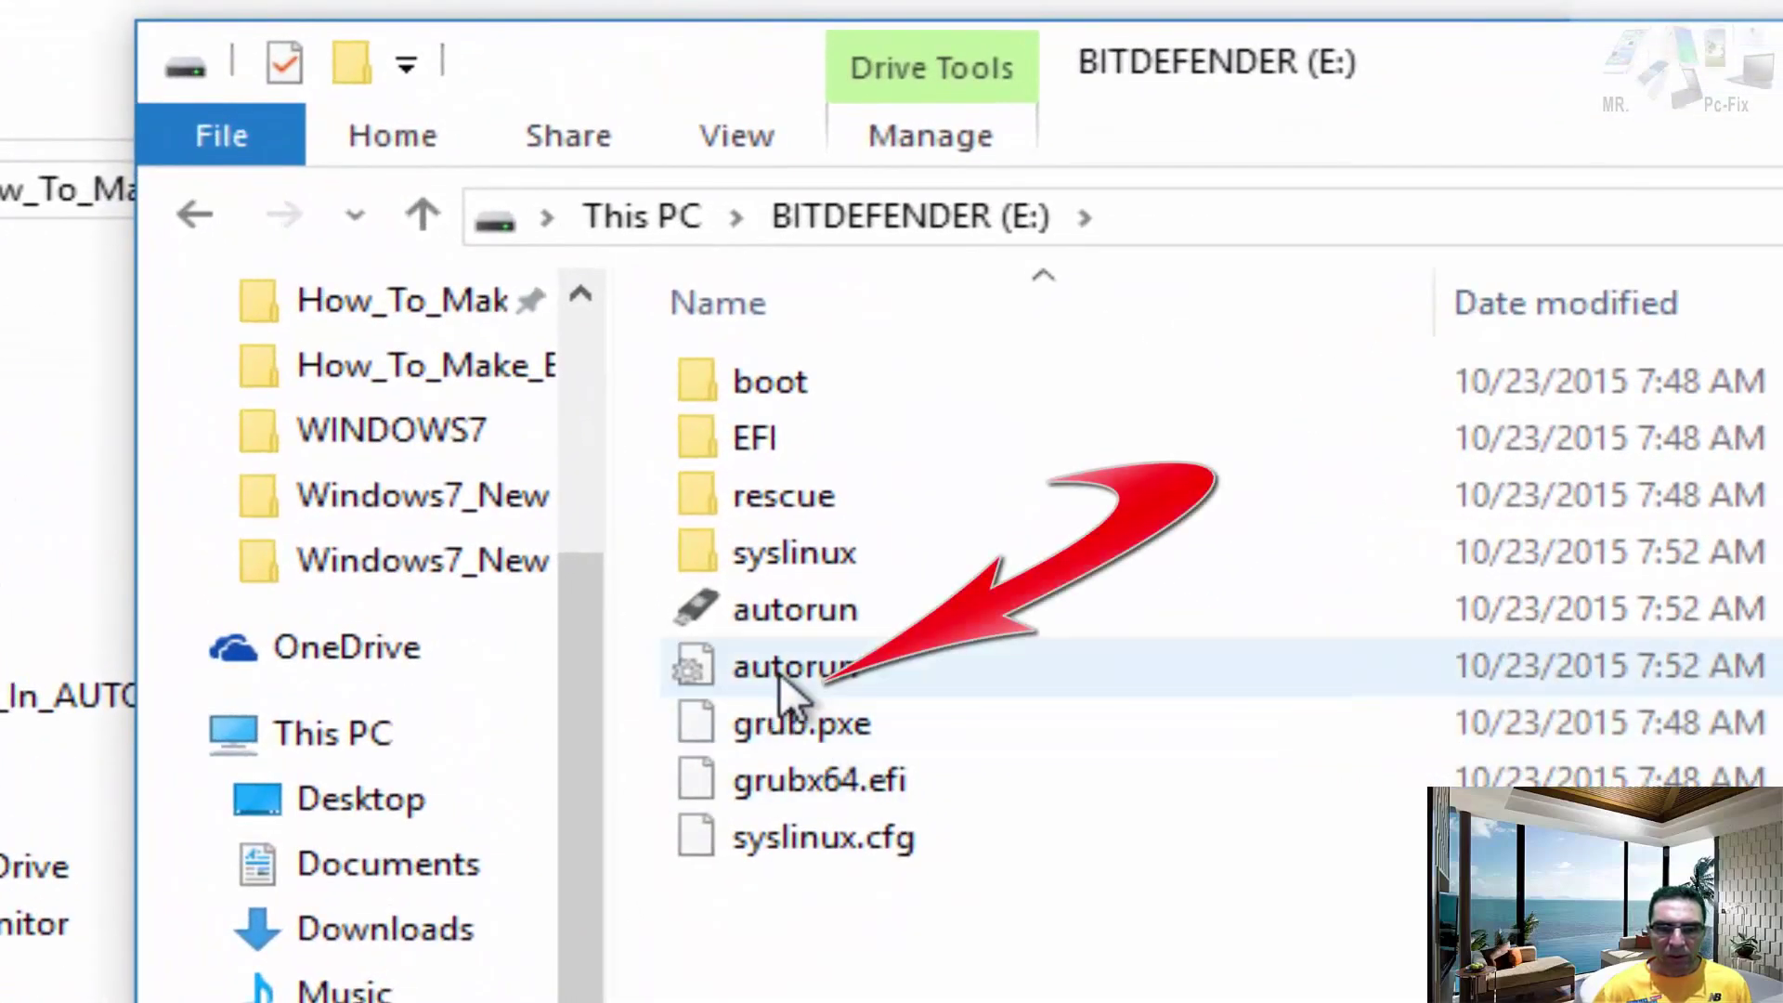
Delete autorun.inf and autorun.ico from the drive, confirming each deletion
left_click(779, 586)
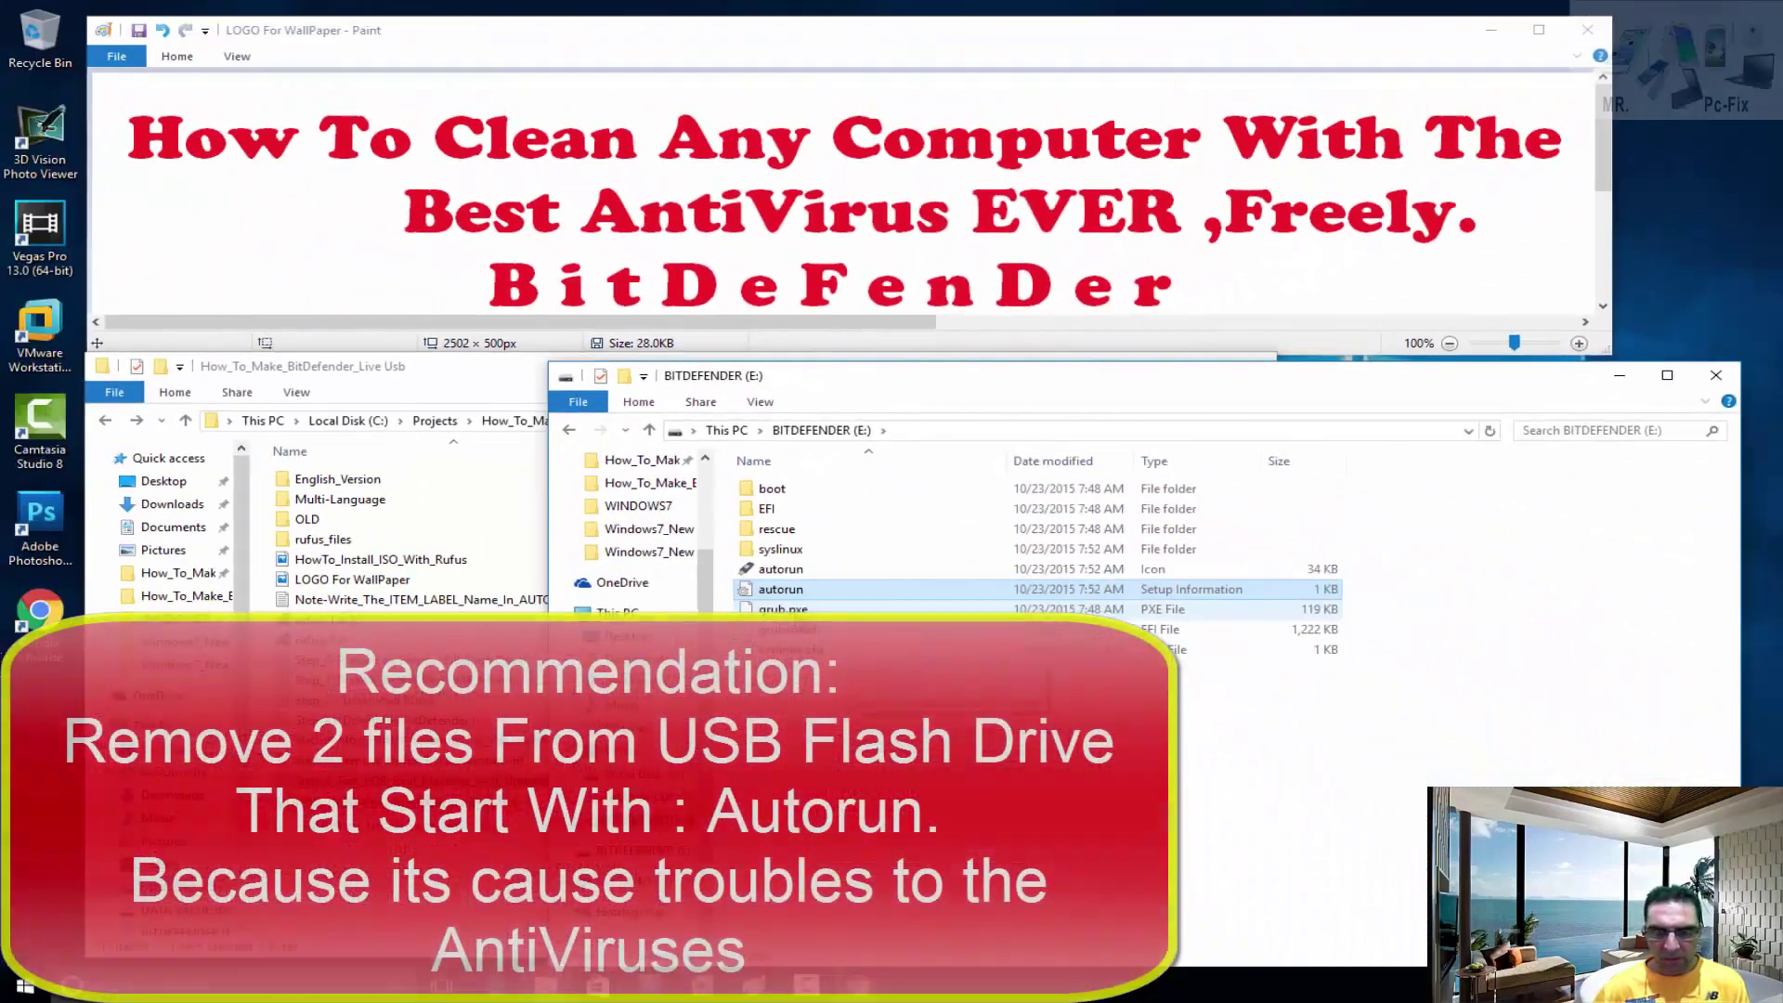
key("Delete")
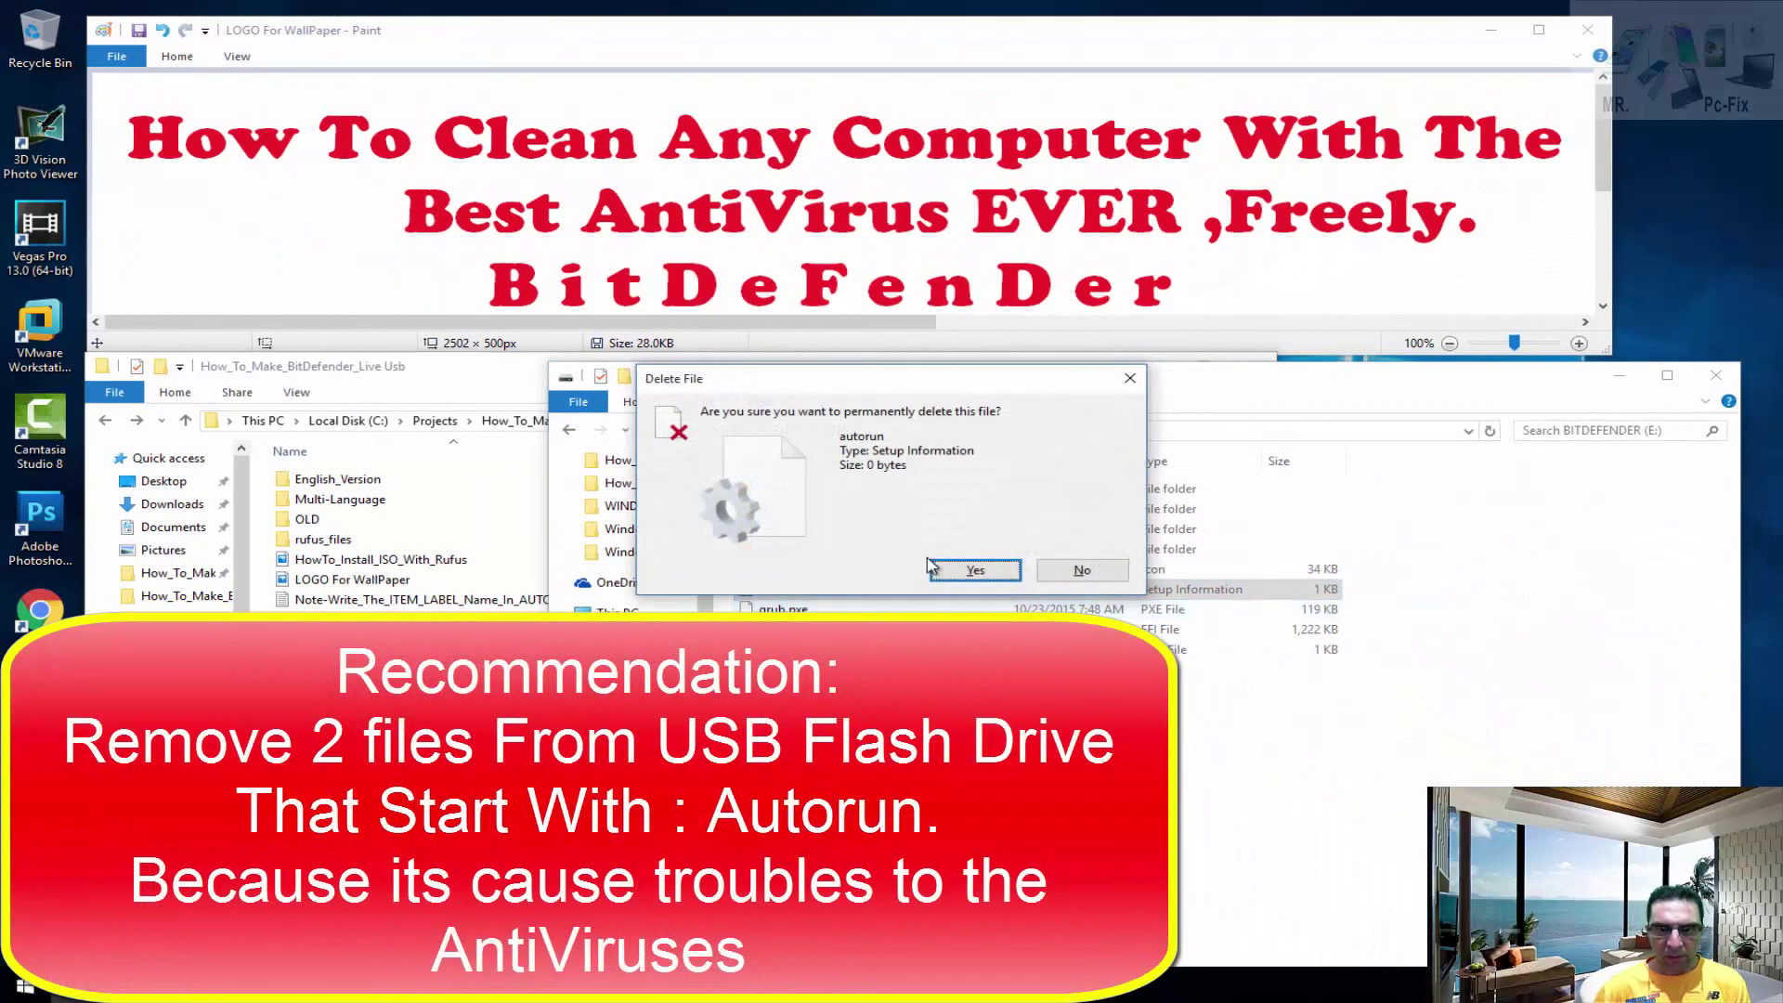
left_click(975, 571)
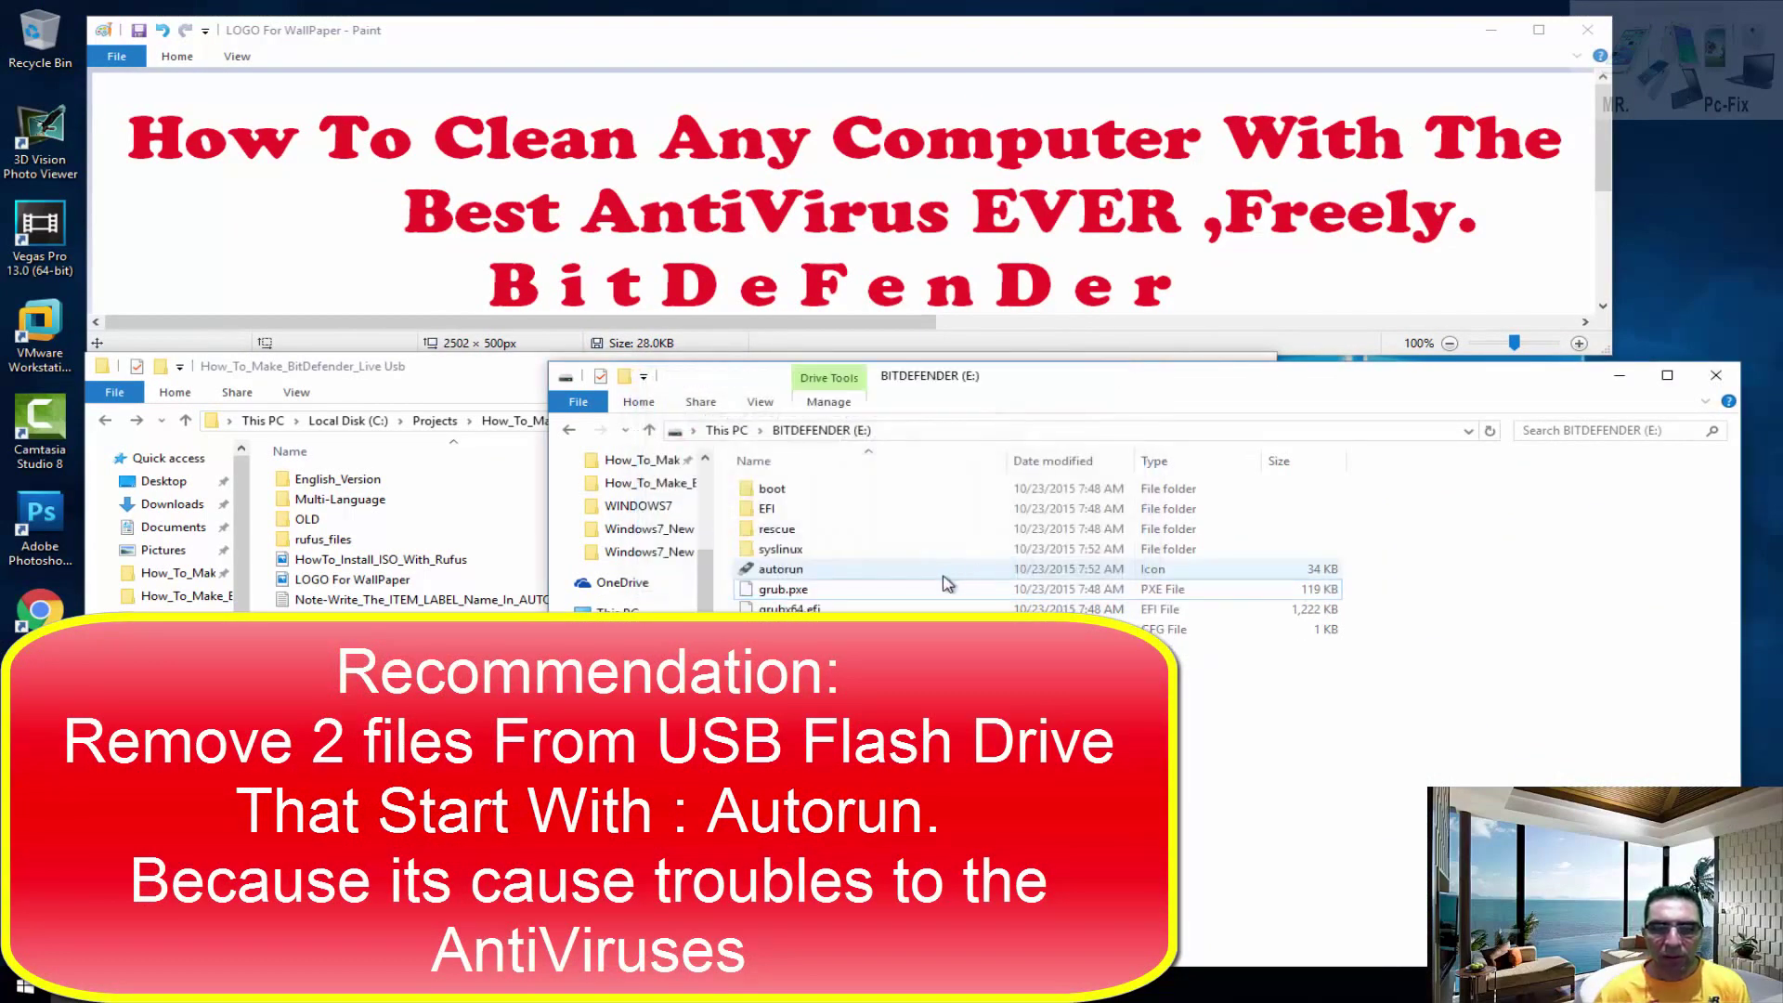
left_click(792, 571)
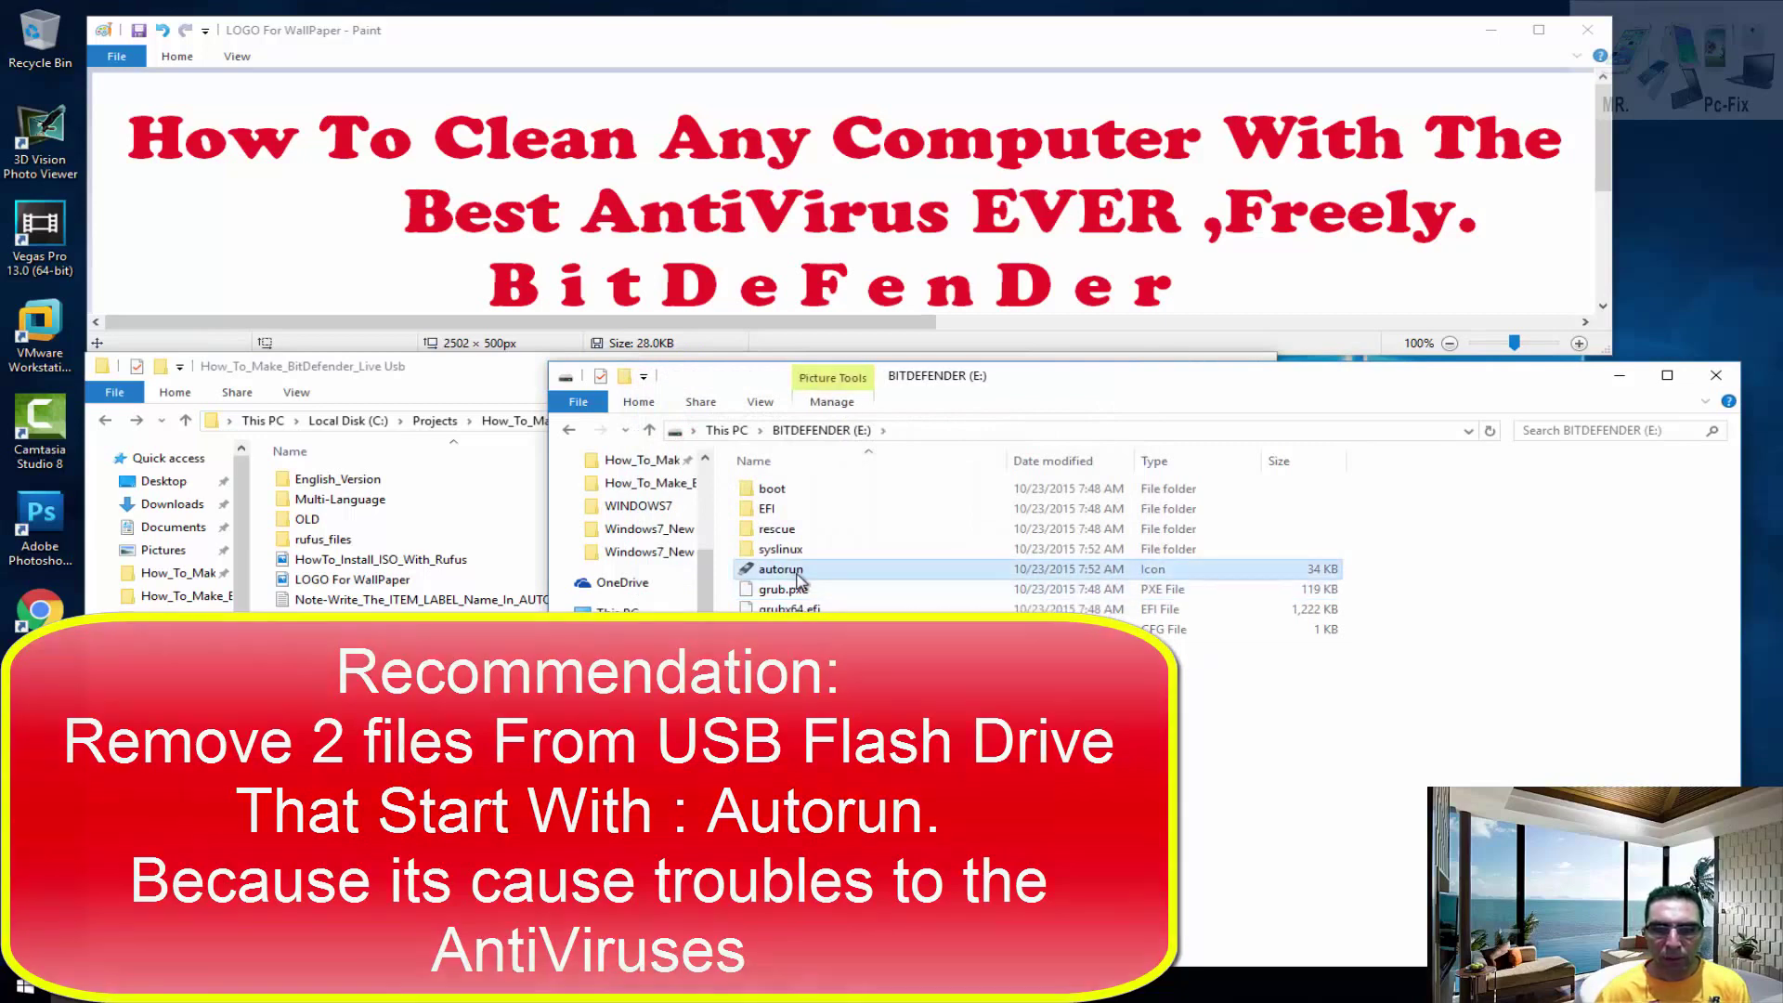
key("Delete")
left_click(940, 574)
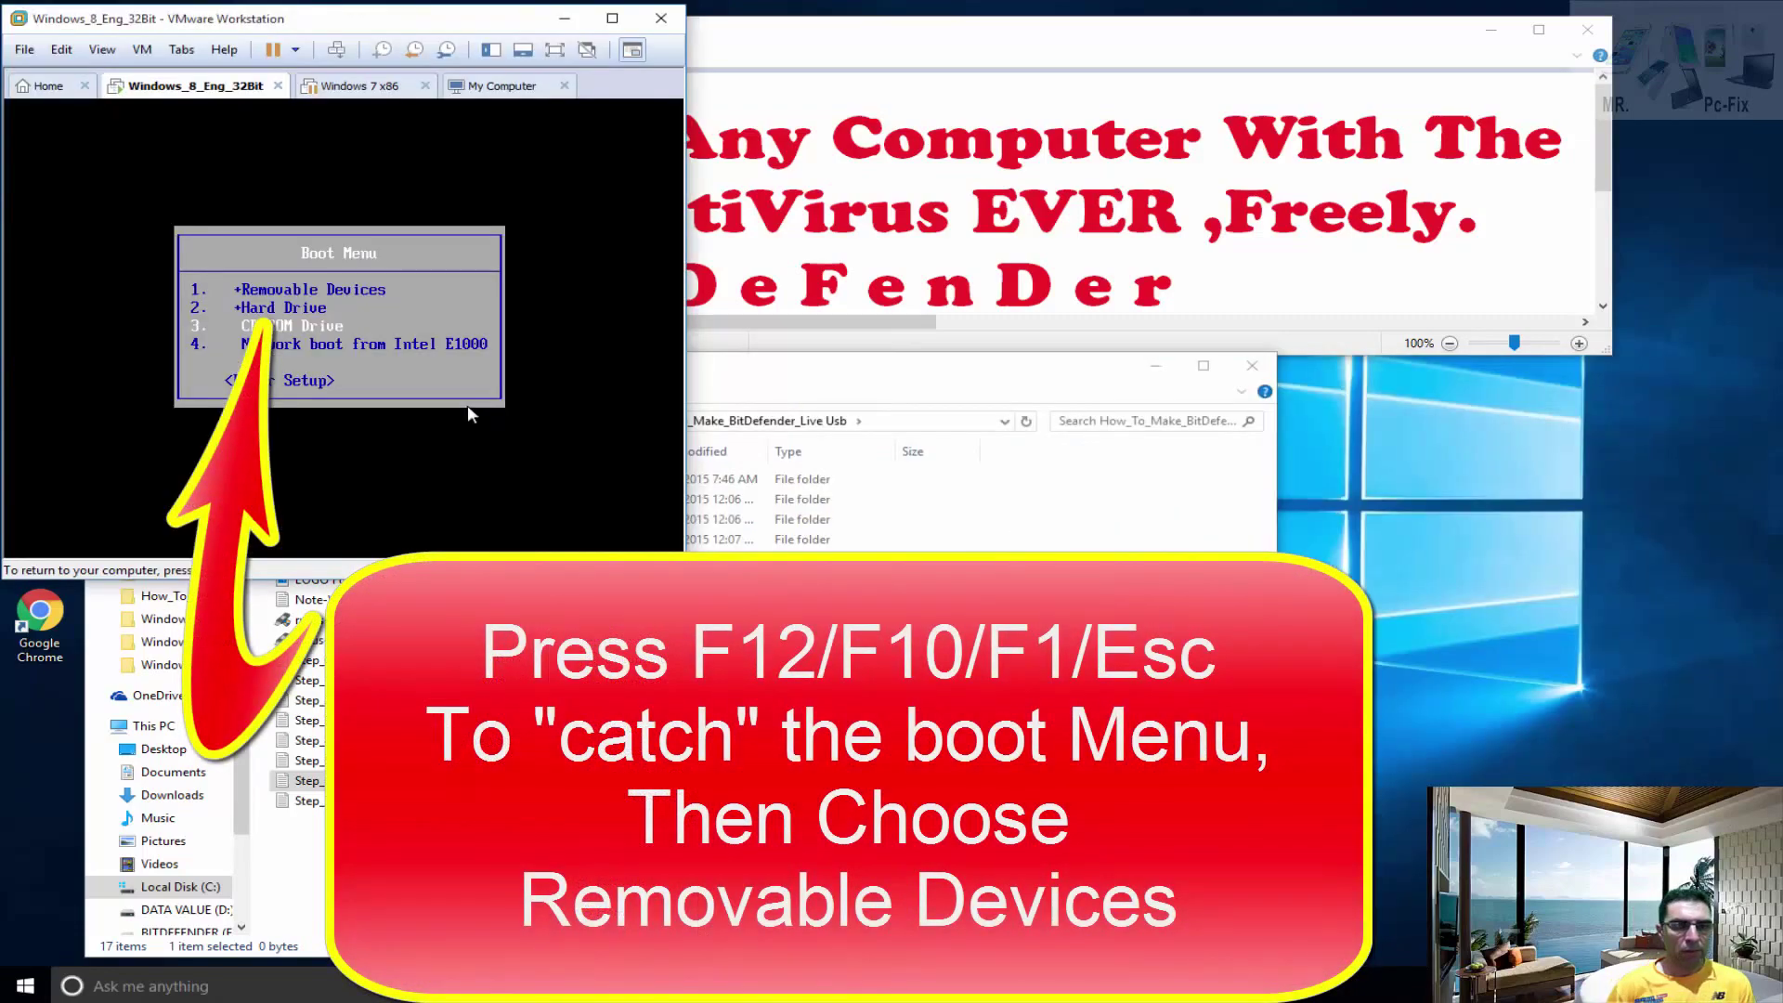
Boot the VM from Removable Devices and start the Bitdefender Rescue CD in English
key("Return")
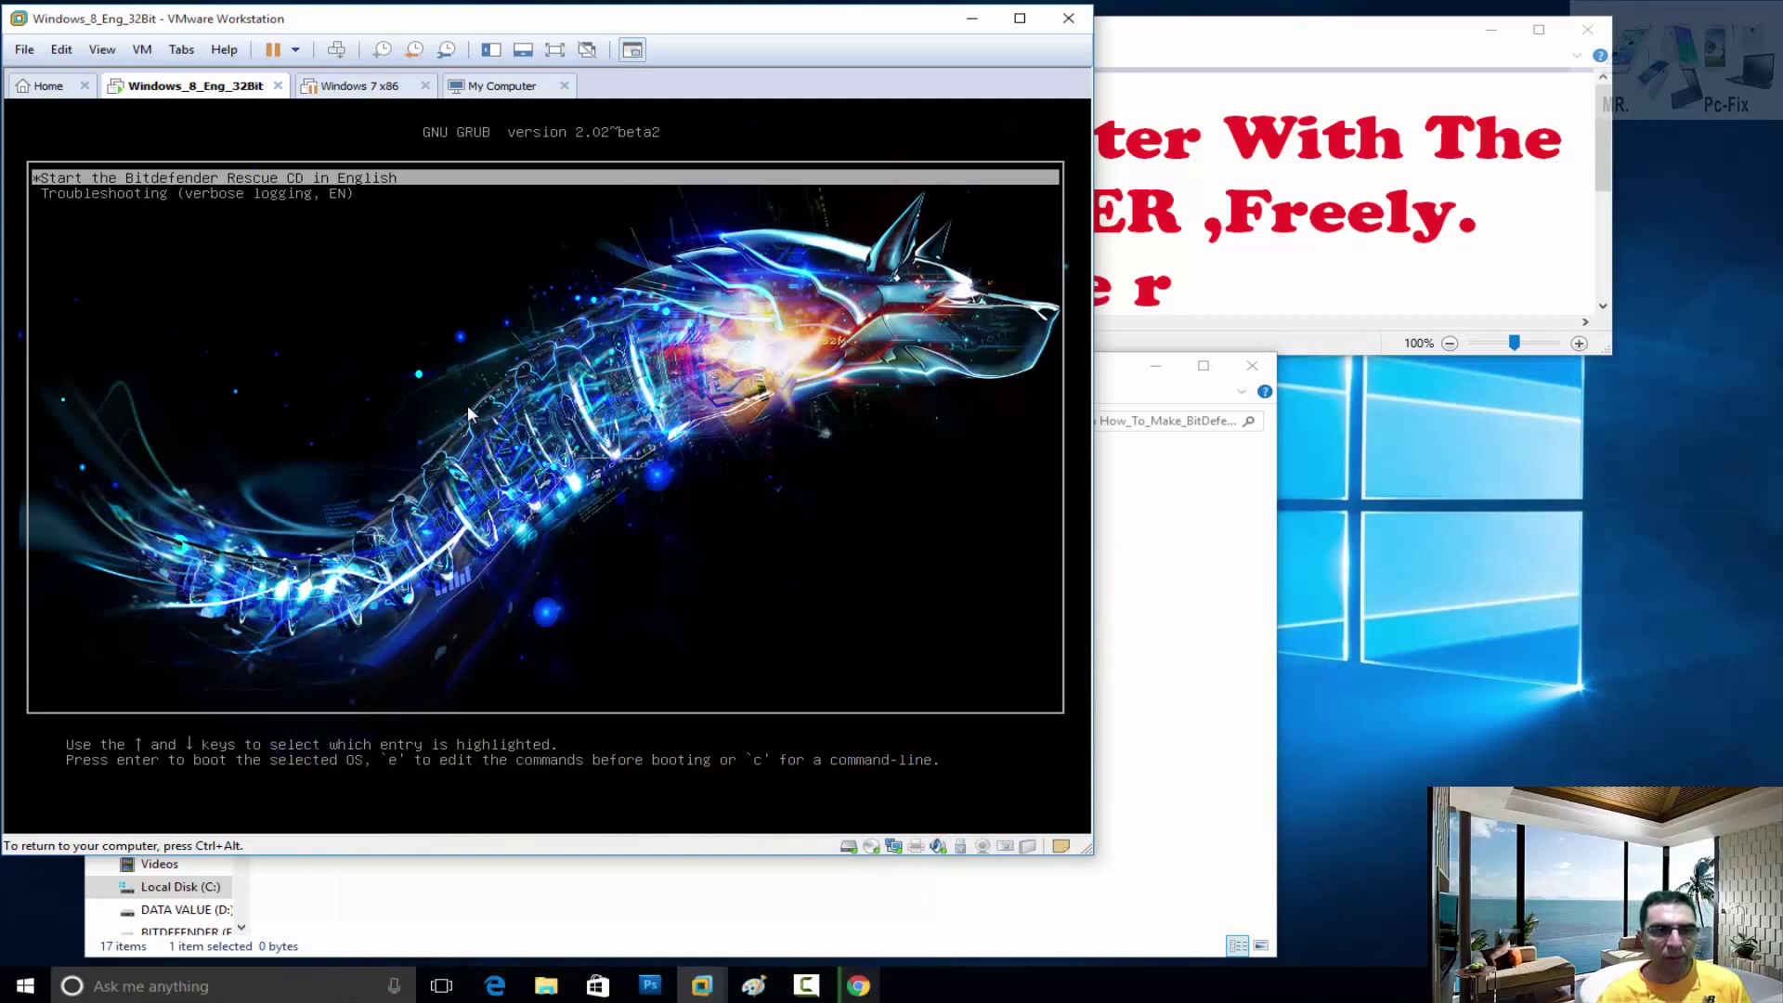
key("Return")
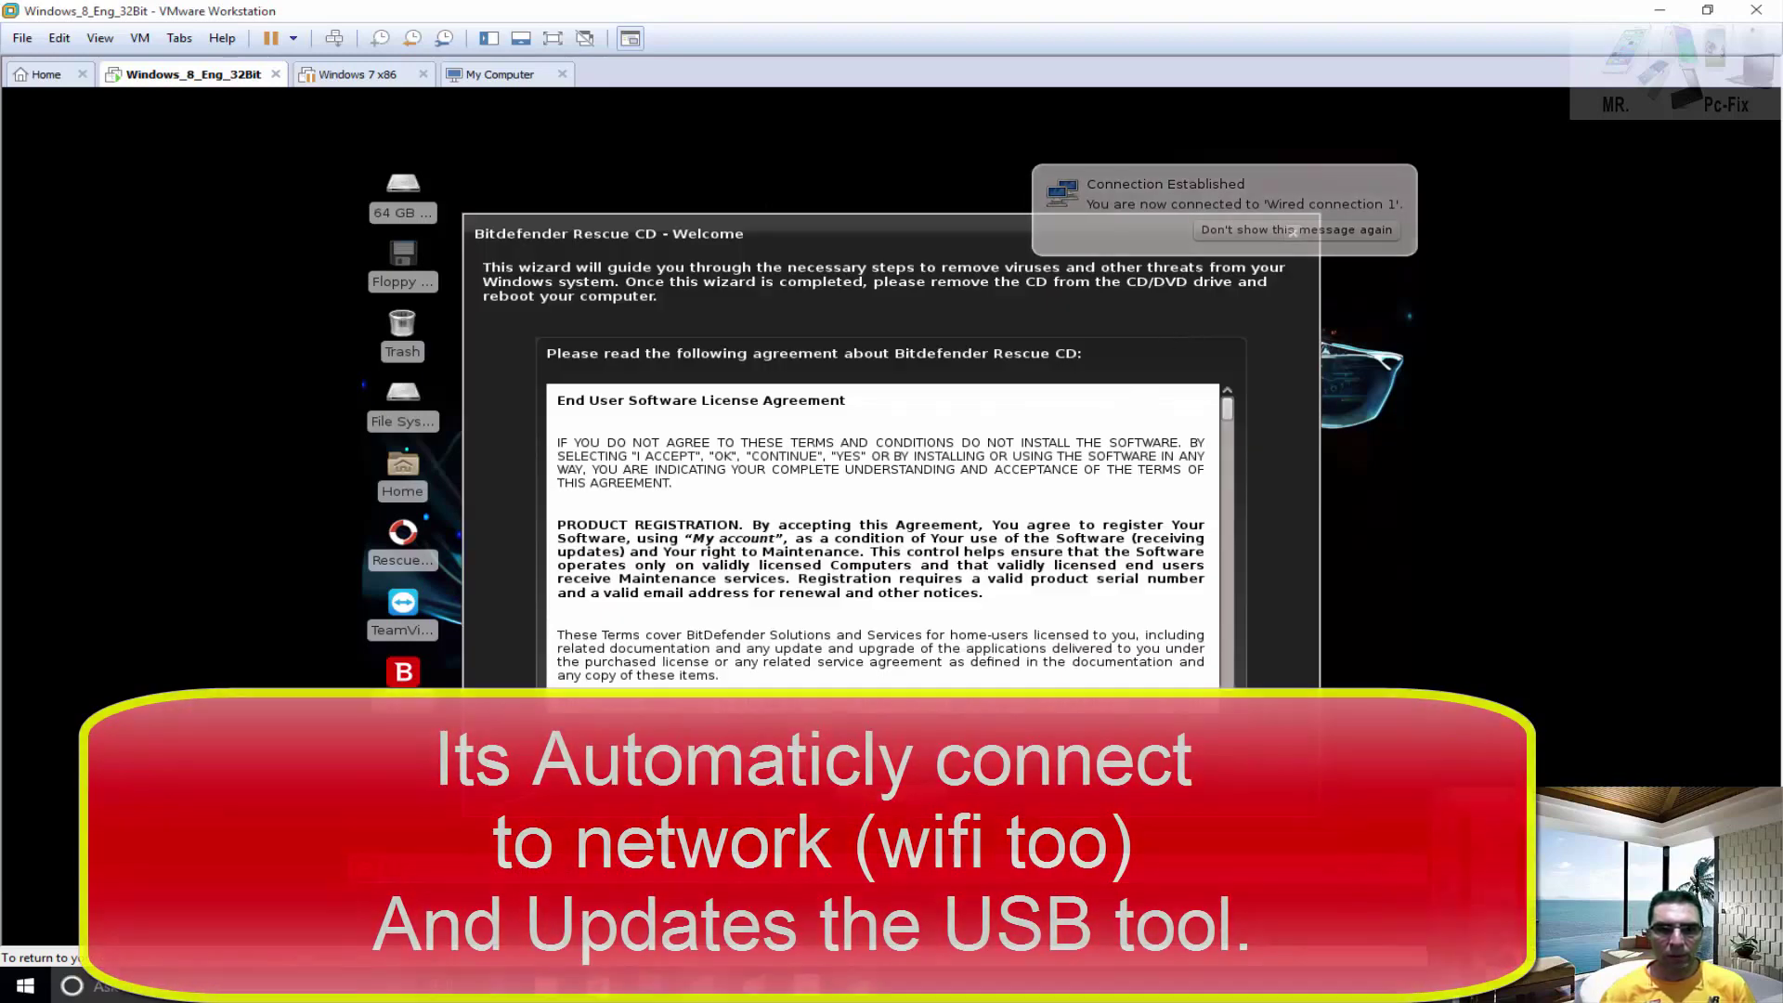
Accept the Rescue CD licence, continue past the welcome wizard, and open the 64 GB desktop icon
left_click(663, 756)
left_click(890, 796)
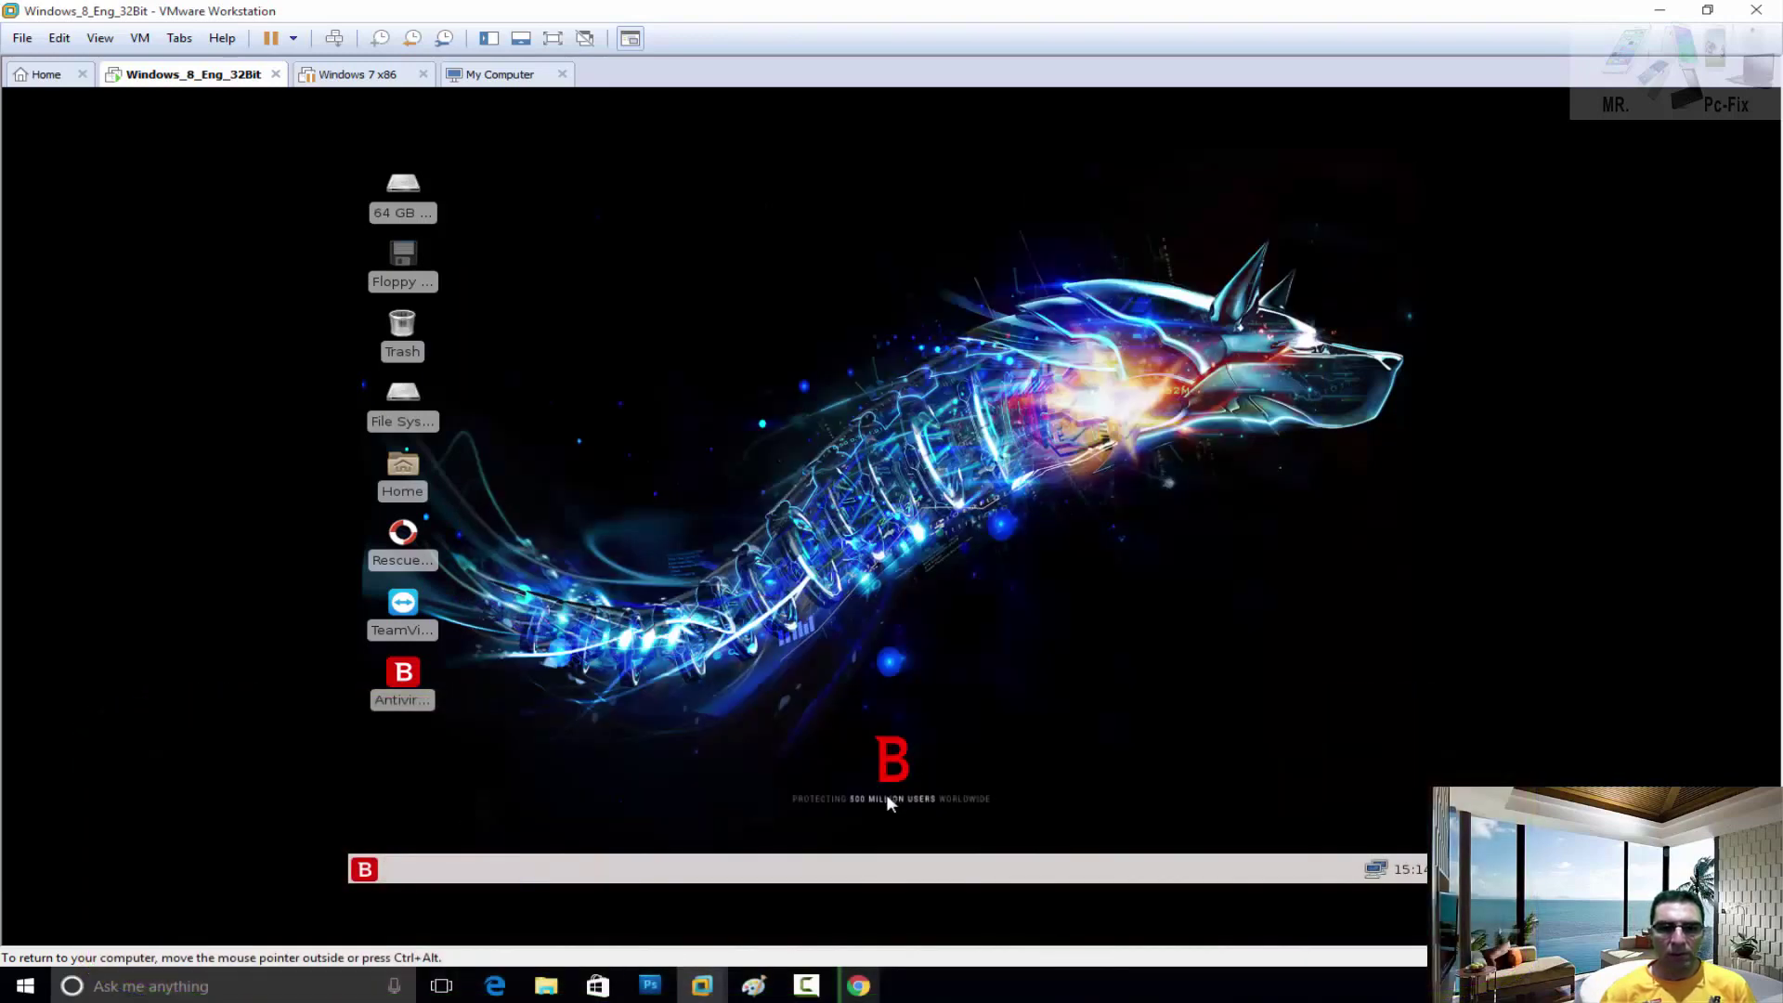
left_click(406, 670)
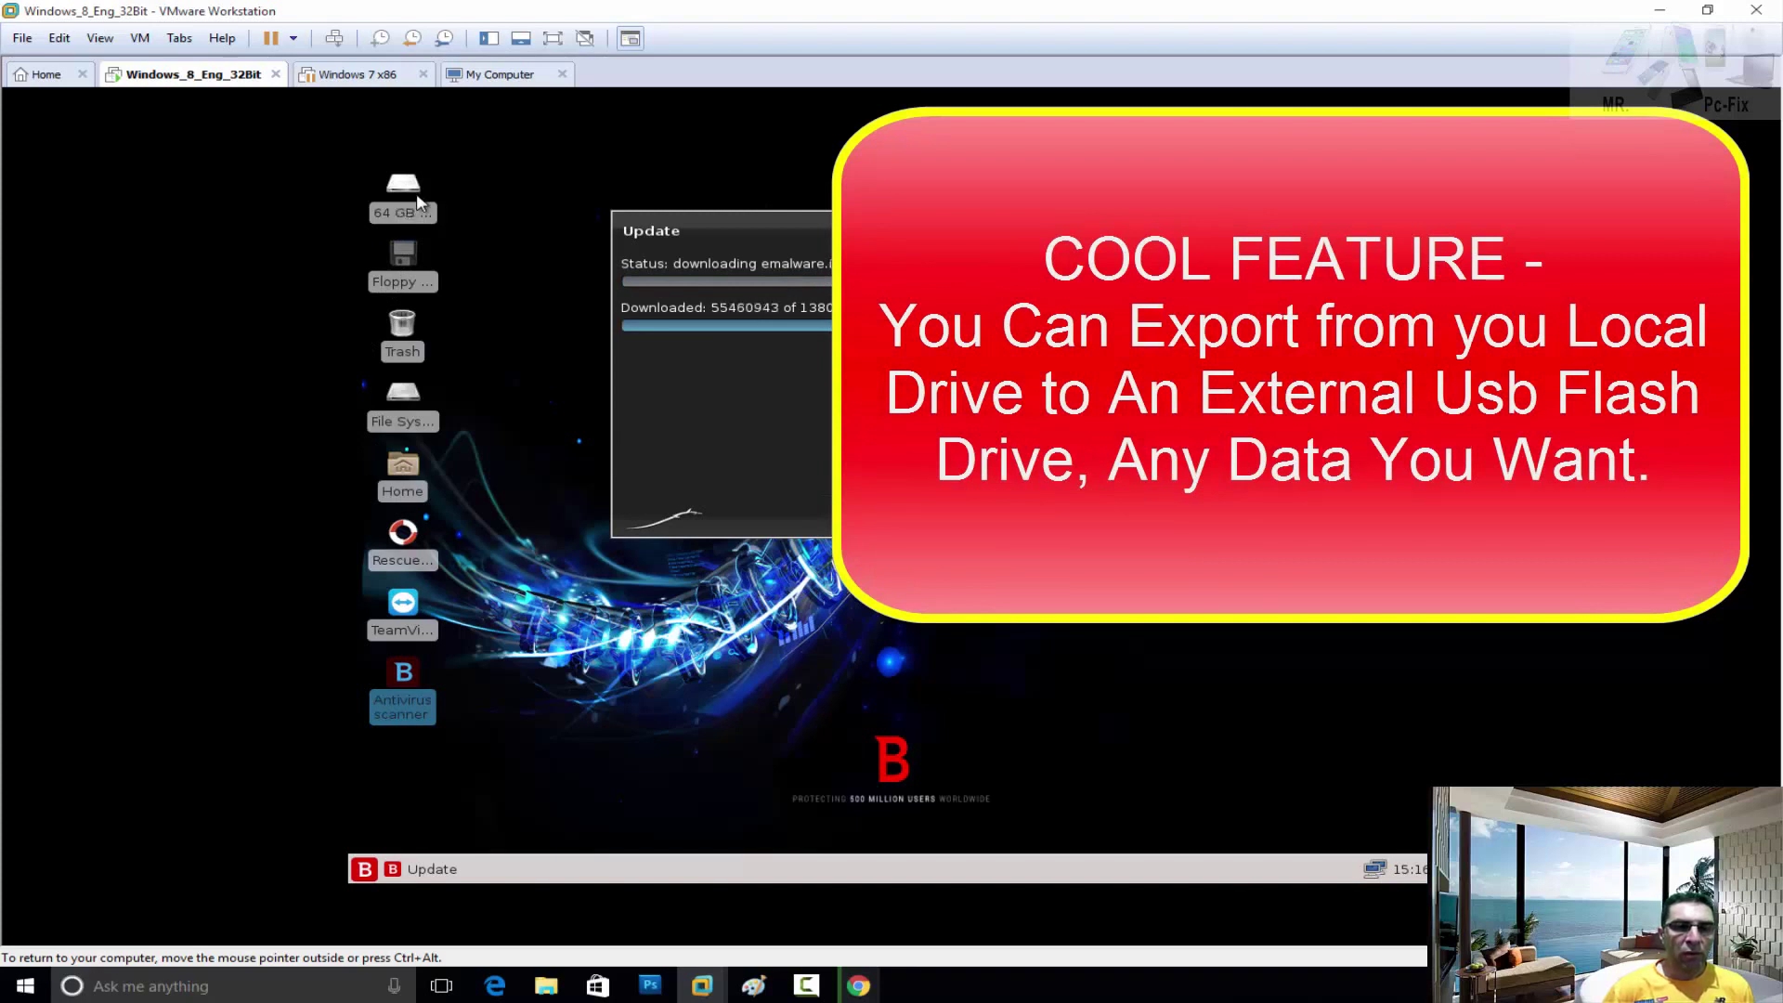
mouse_move(405, 194)
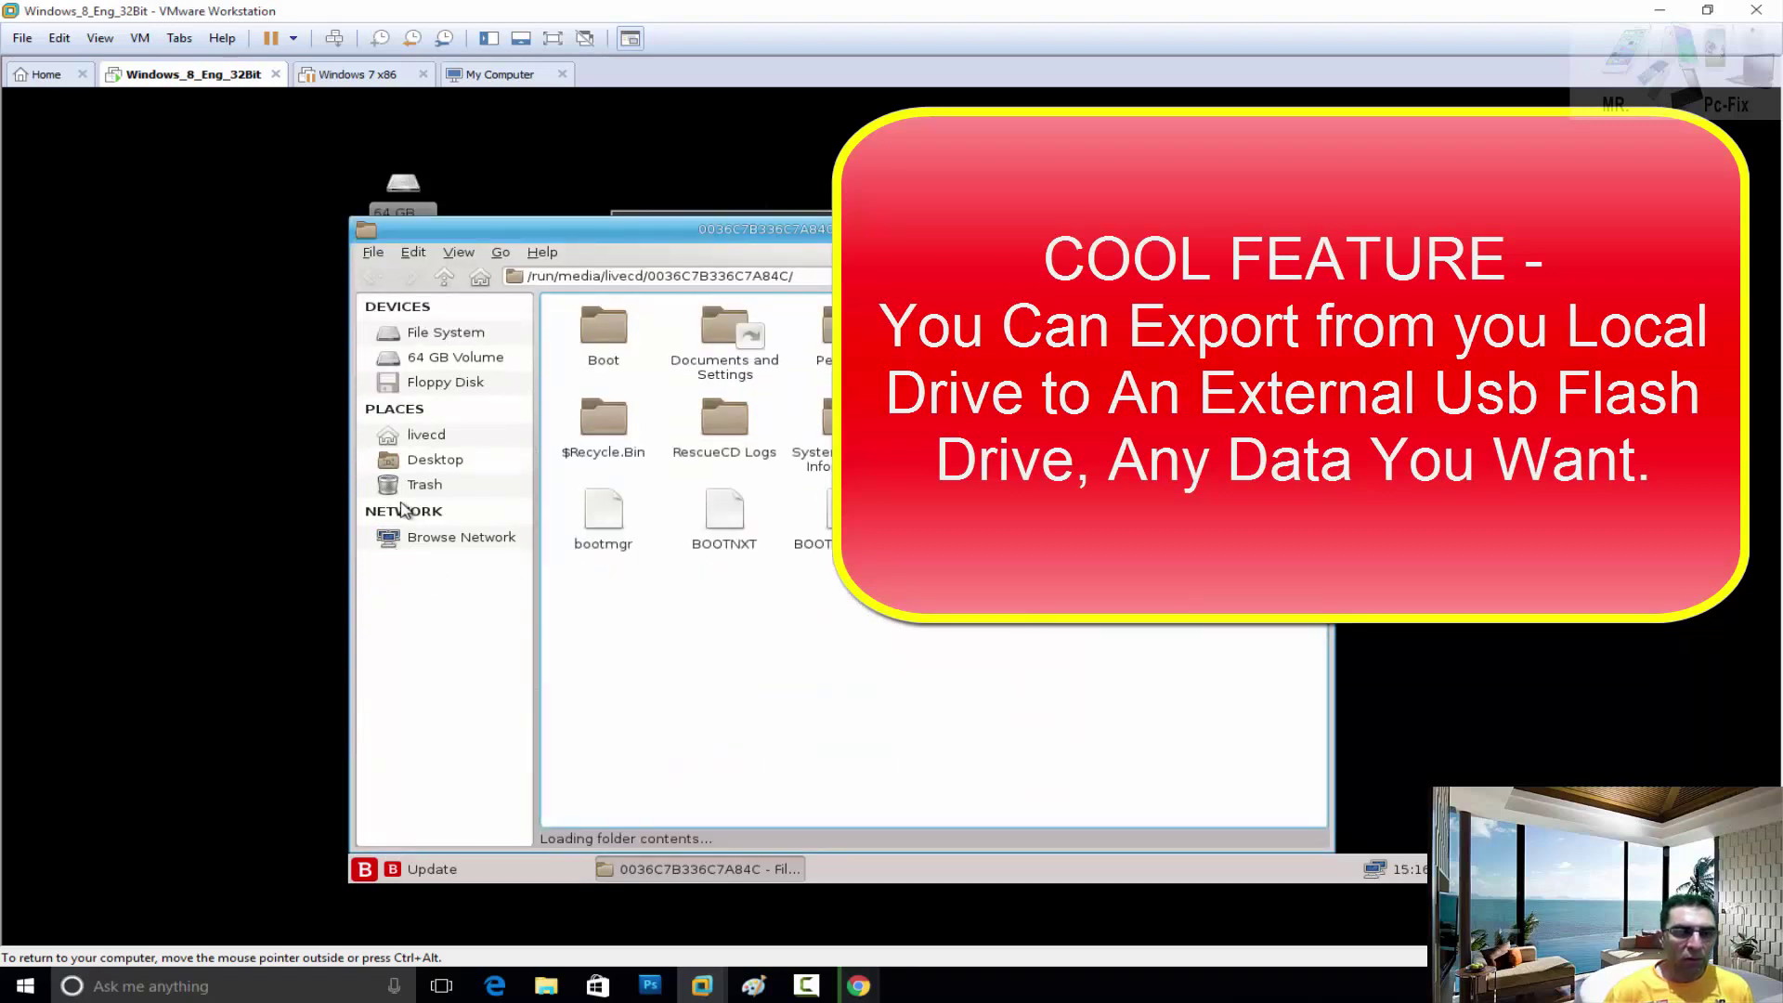
View the 64 GB Volume's files, then close the guest file manager with Ctrl+W
left_click(447, 358)
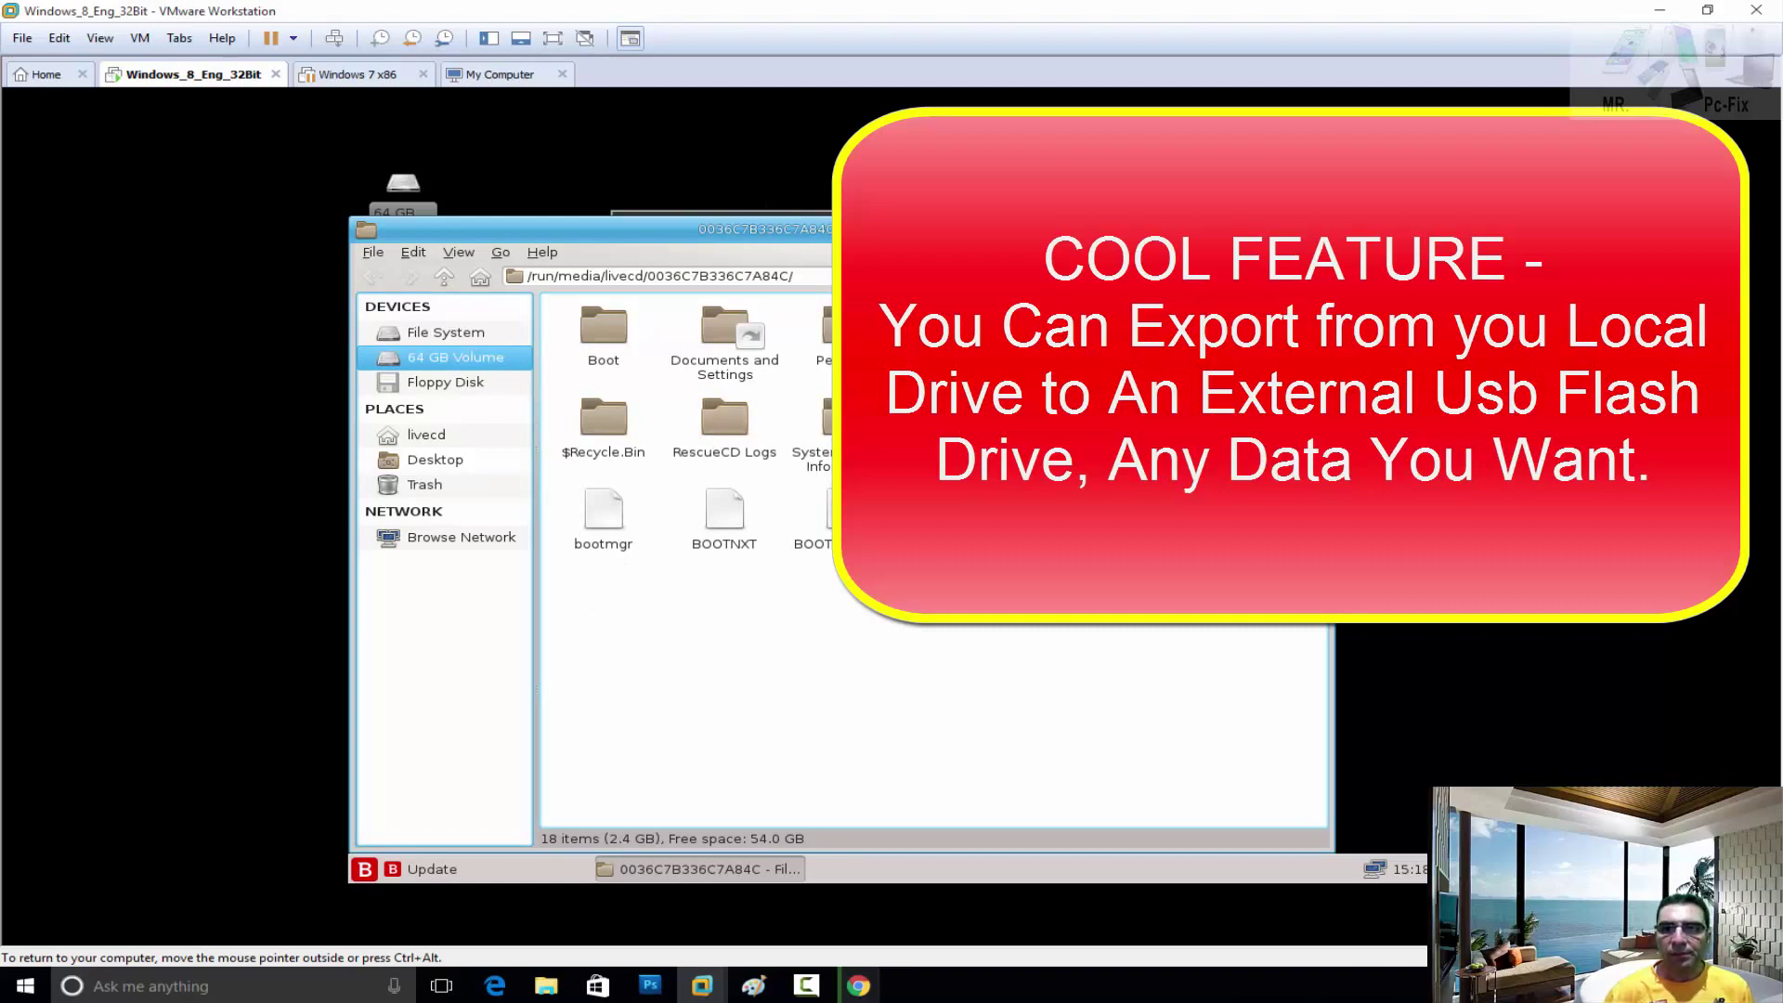
key("ctrl+w")
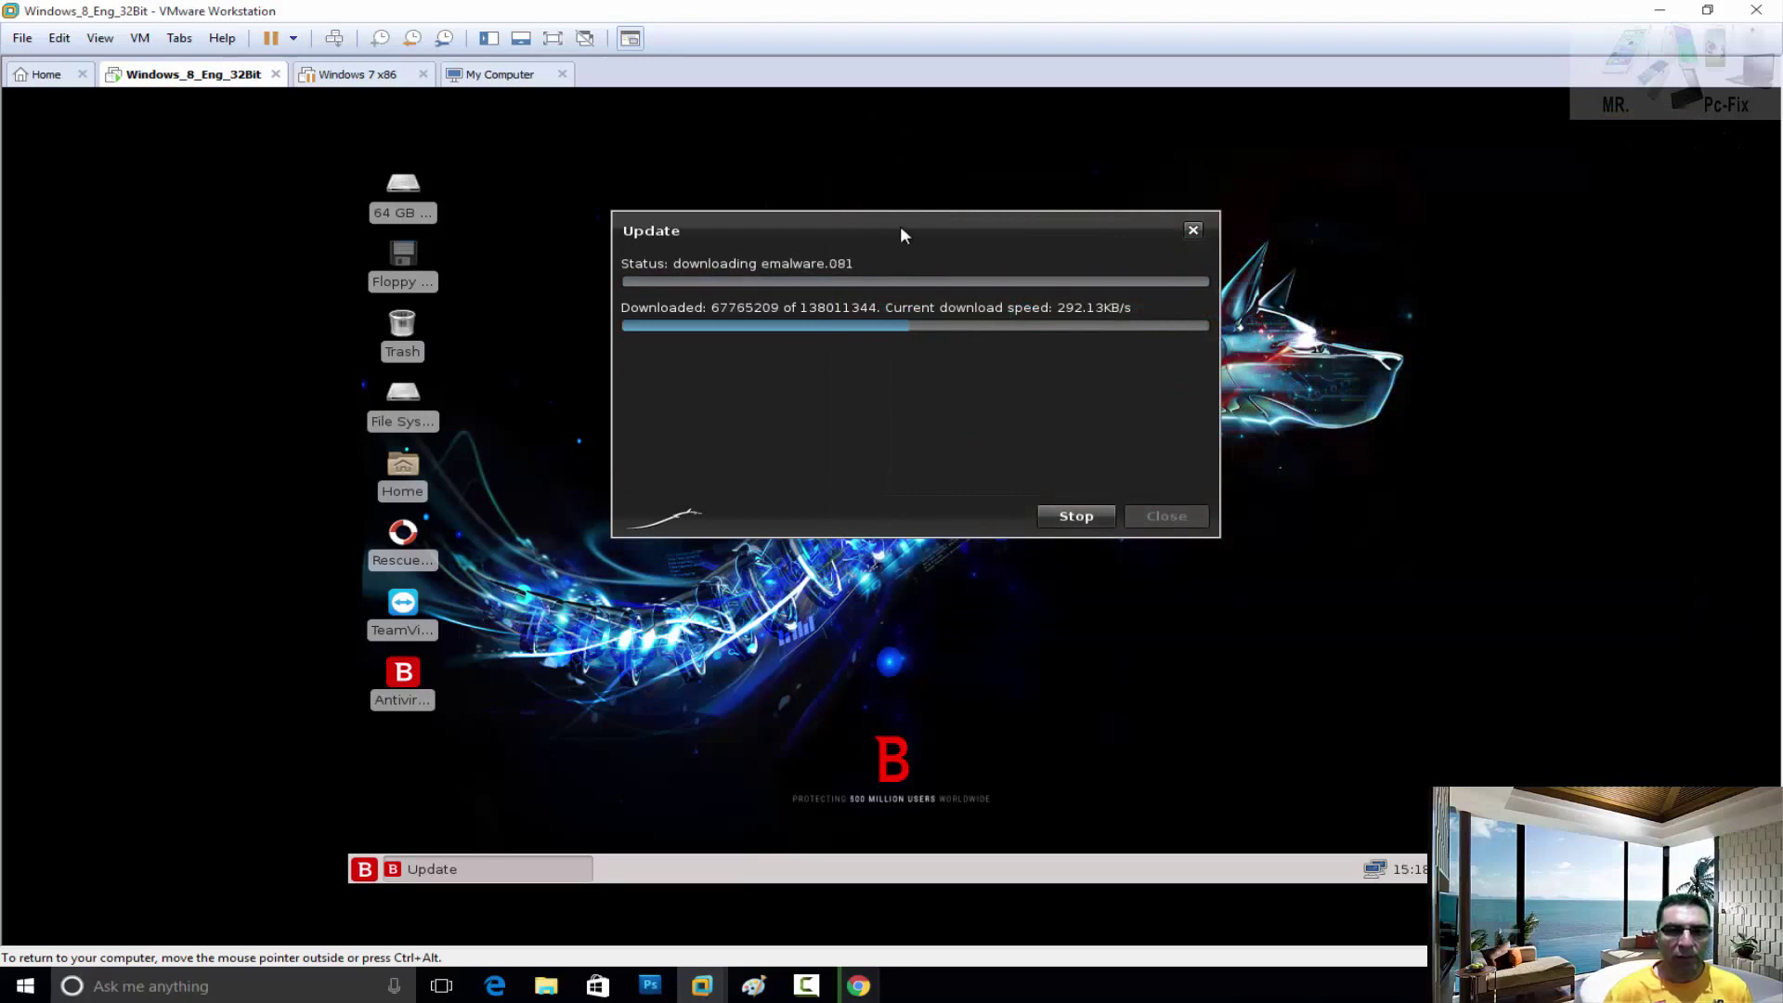
Move the Update progress window slightly up and right while the download finishes
left_click_drag(900, 226, 916, 220)
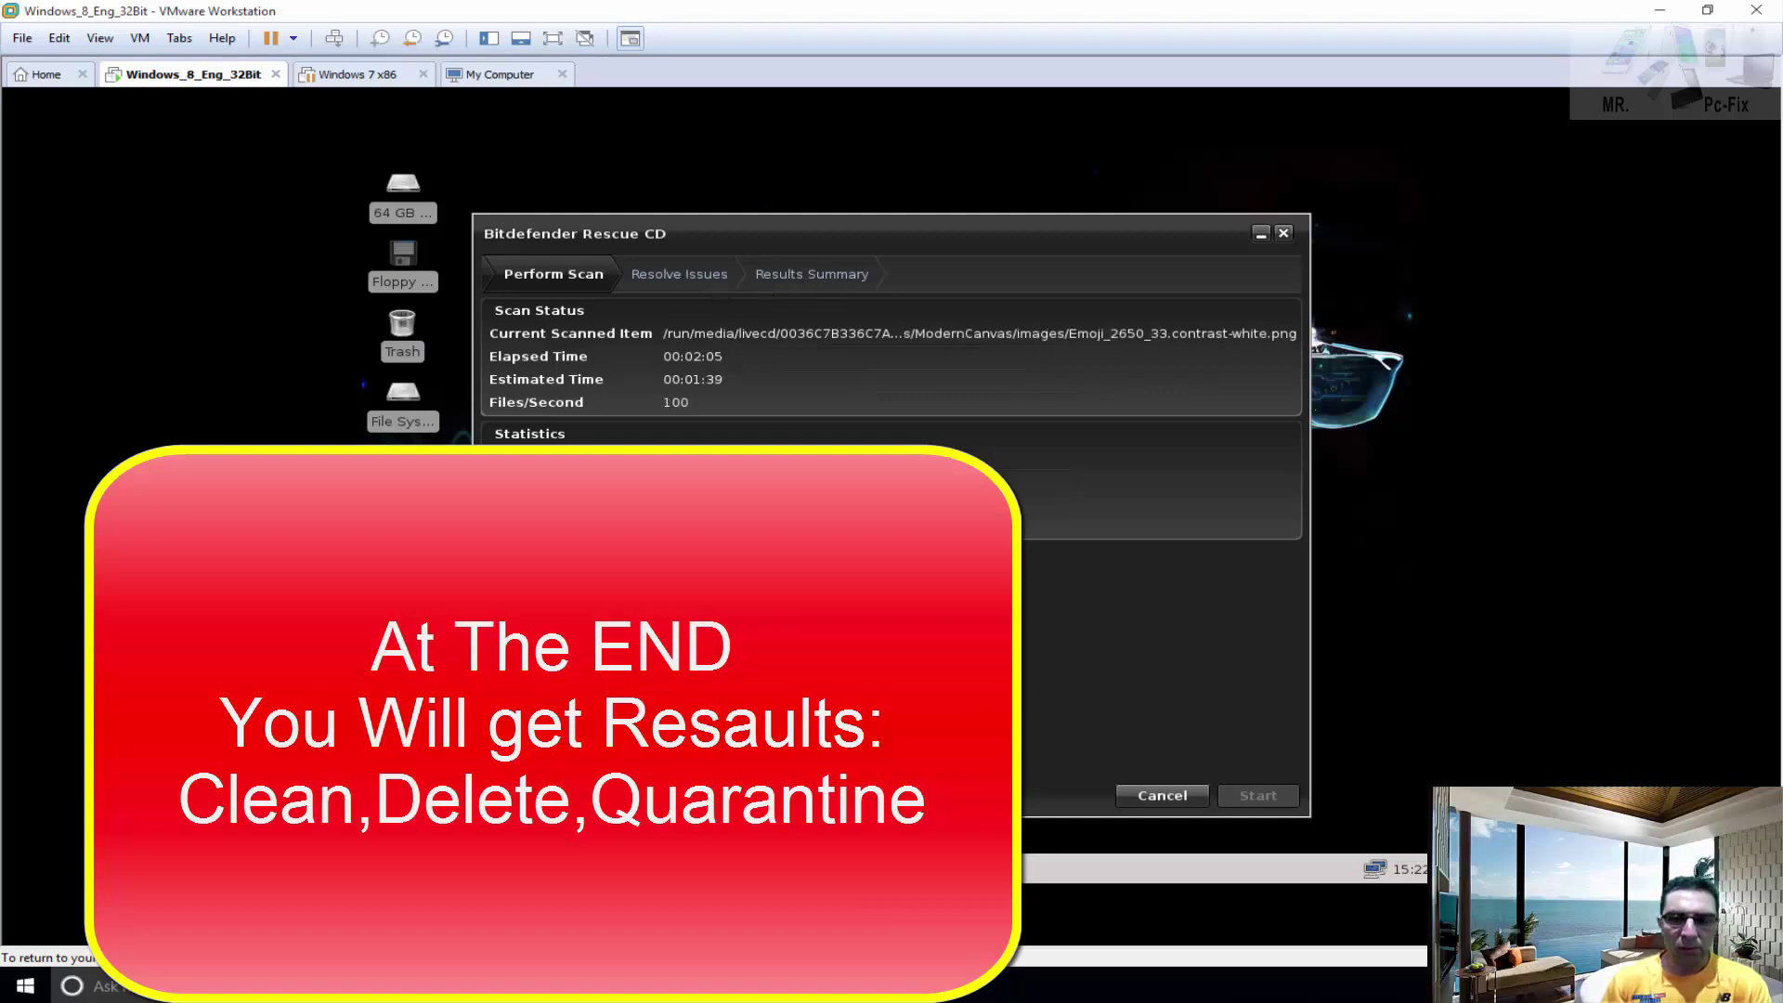
left_click_drag(927, 225, 979, 183)
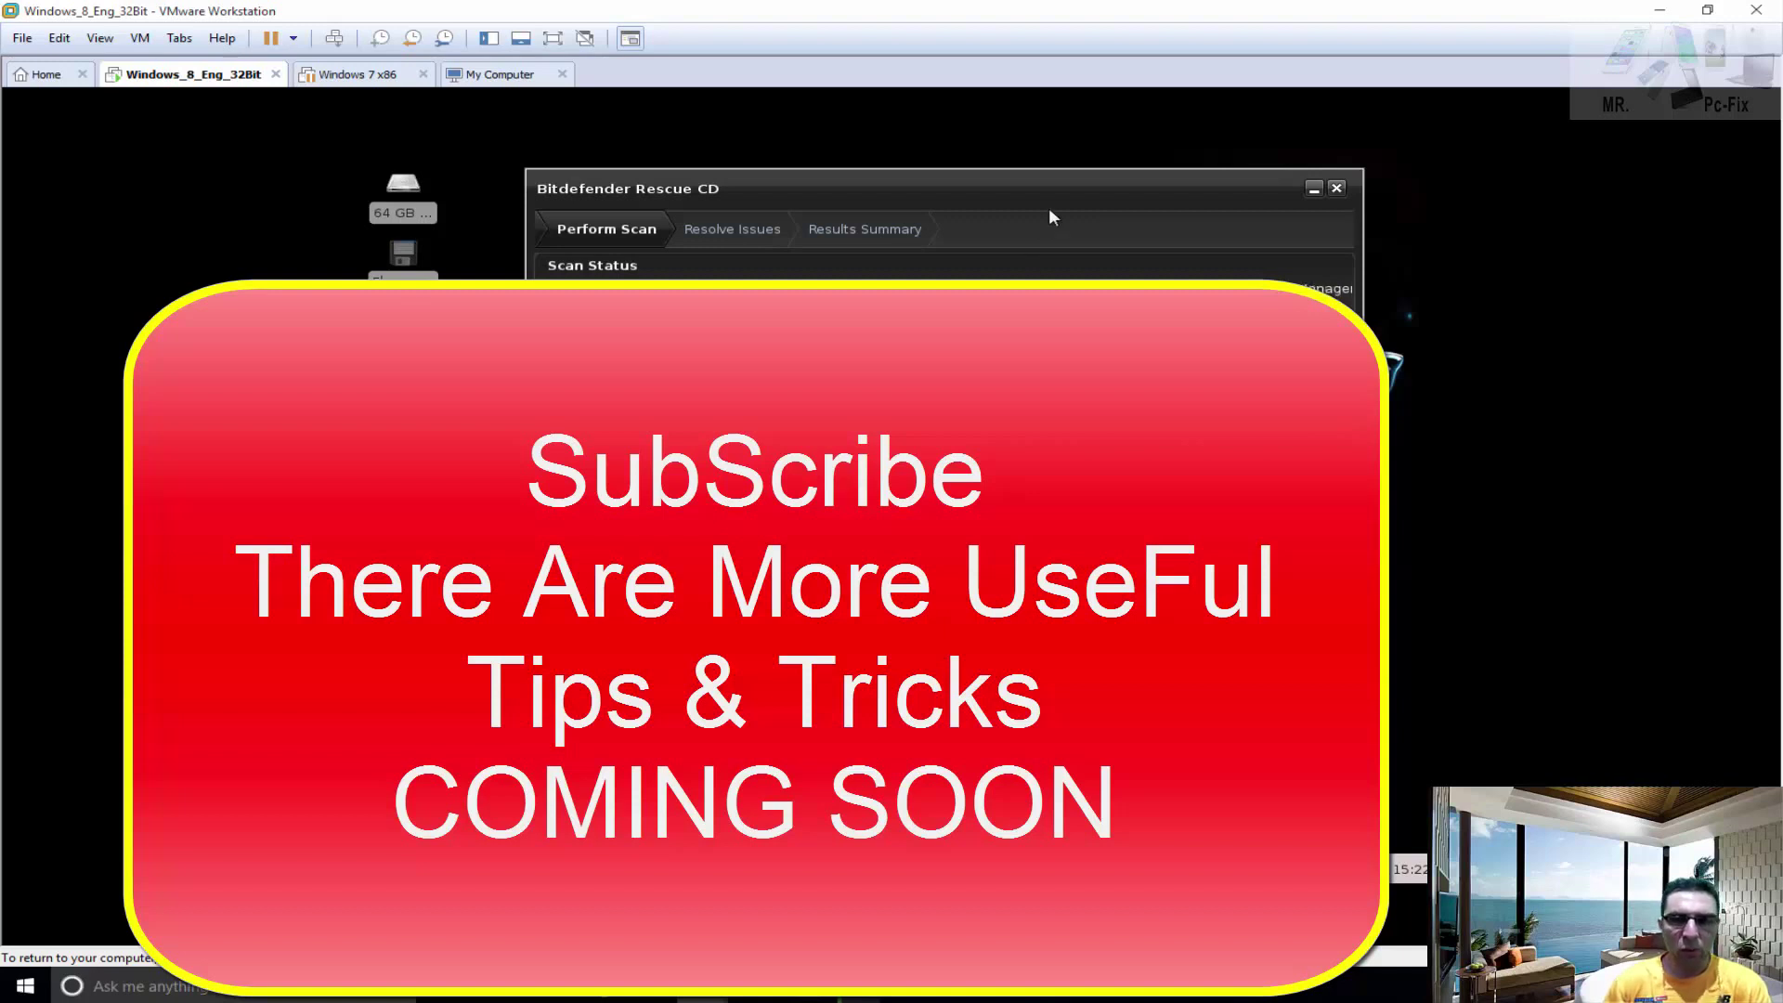
left_click_drag(1092, 192, 1036, 173)
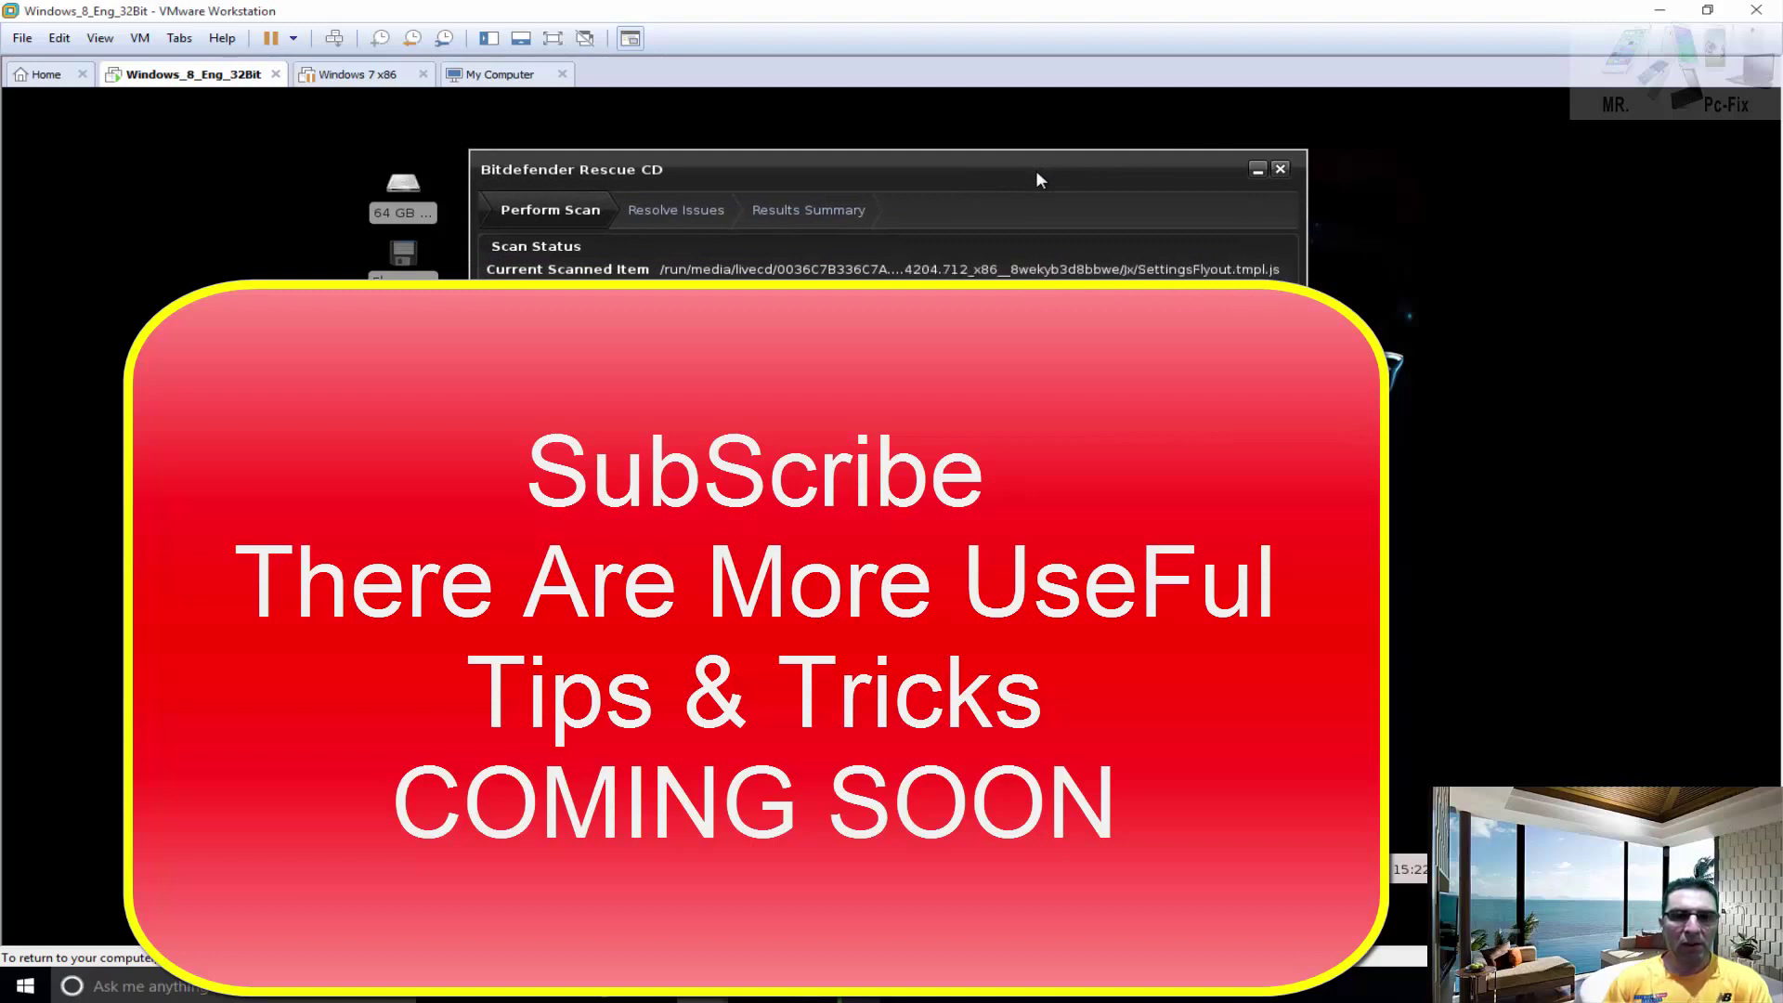